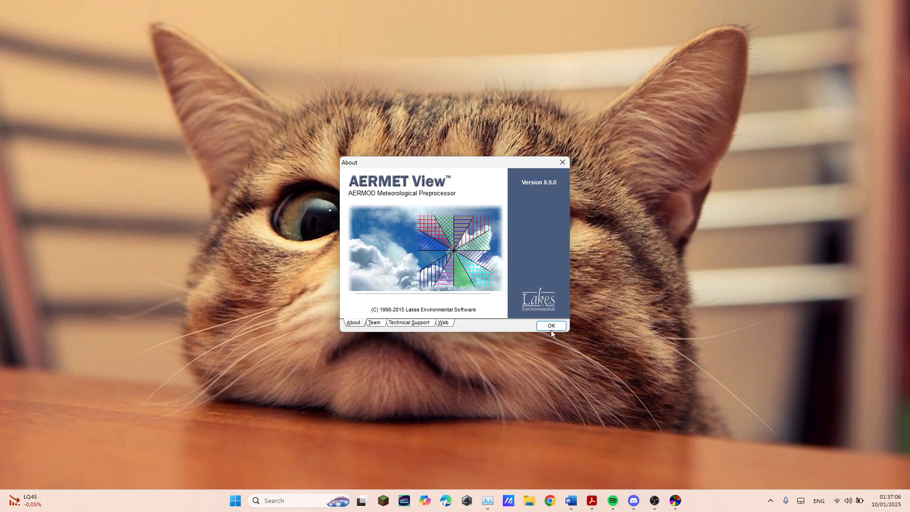
# Step: Dismiss the AERMET View About window, switch to Chrome with the Zeroharm profile, and leave only the DPAS tab group open
pyautogui.click(551, 326)
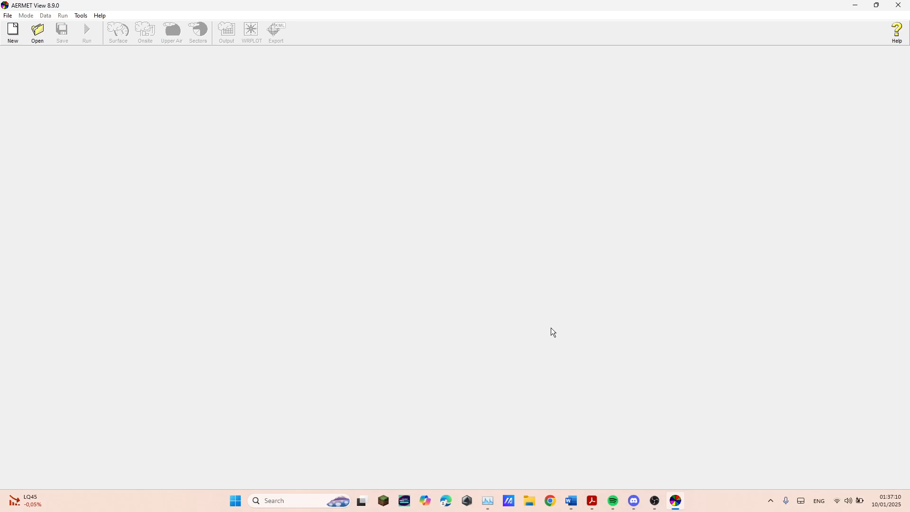
pyautogui.click(550, 501)
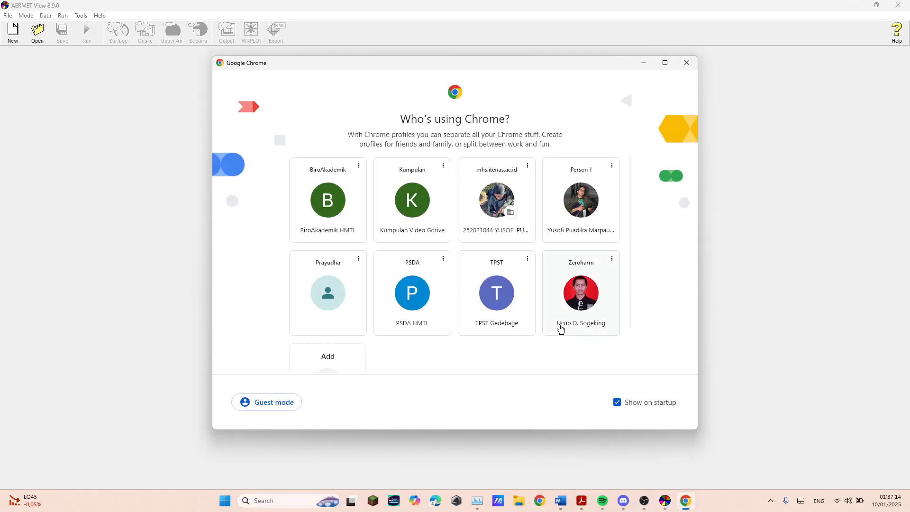
pyautogui.click(586, 298)
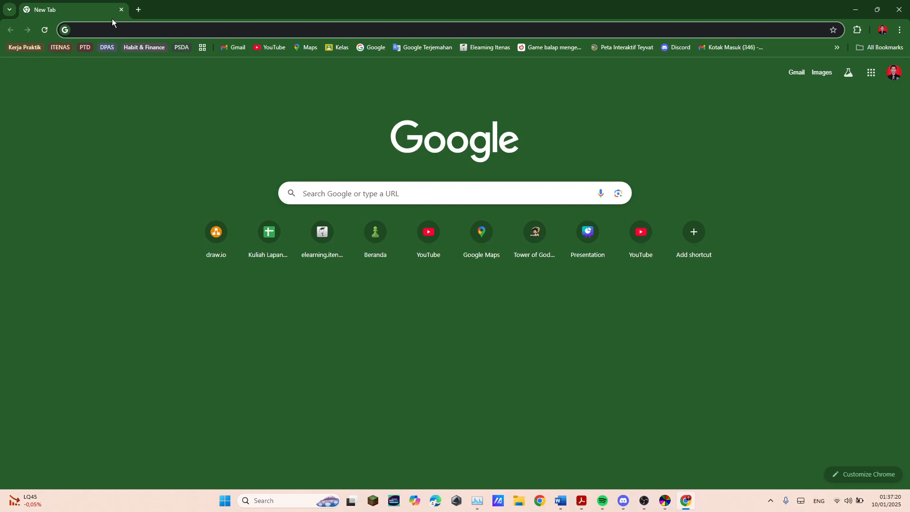
pyautogui.click(37, 10)
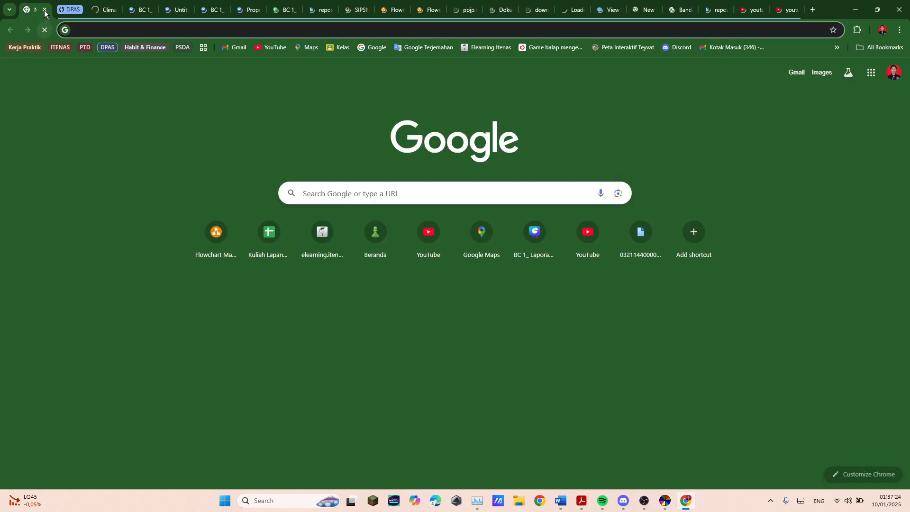
pyautogui.click(44, 9)
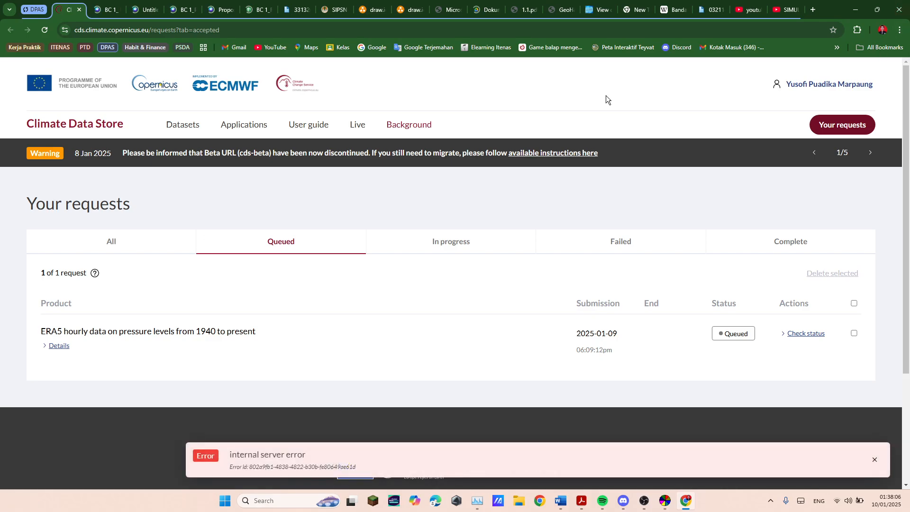
# Step: Search the Climate Data Store datasets for "era5"
pyautogui.click(174, 120)
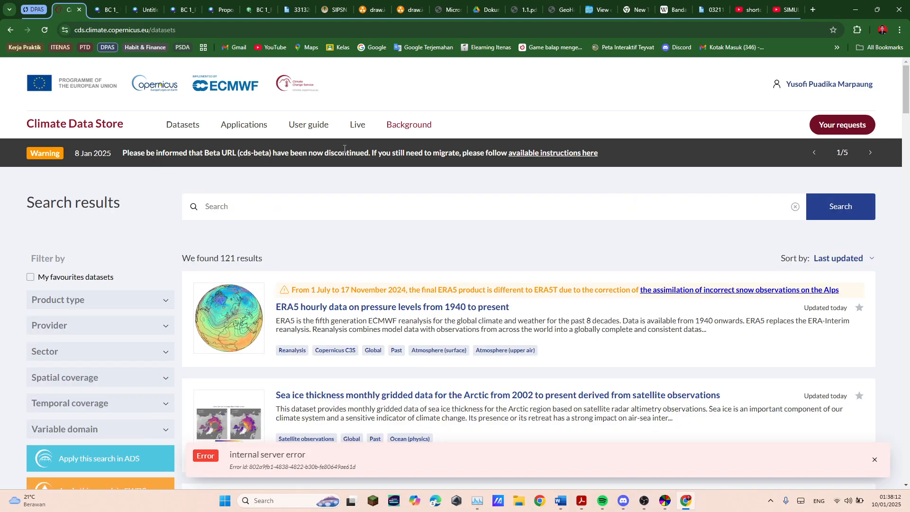
pyautogui.click(354, 199)
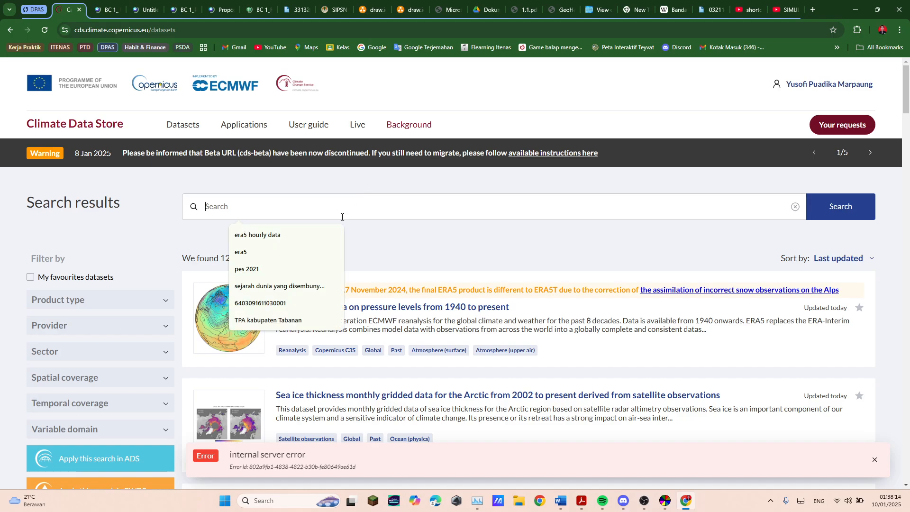
pyautogui.write('era5')
pyautogui.click(269, 254)
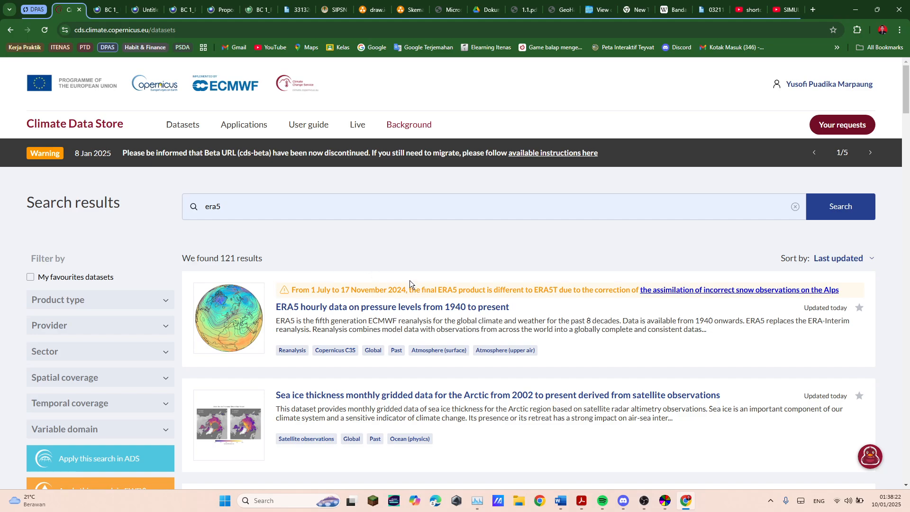
pyautogui.click(831, 209)
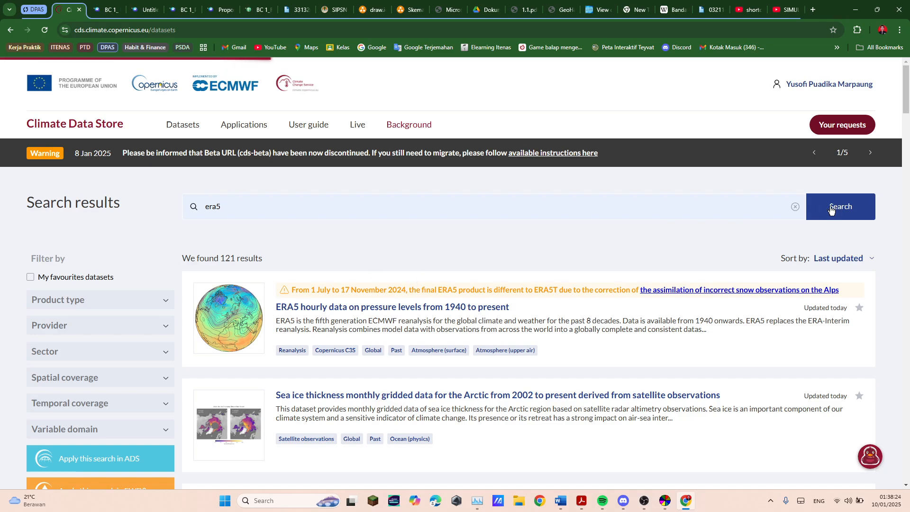
# Step: Open the download form of the dataset "ERA5 hourly data on single levels from 1940 to present"
pyautogui.scroll(-1, 280, 331)
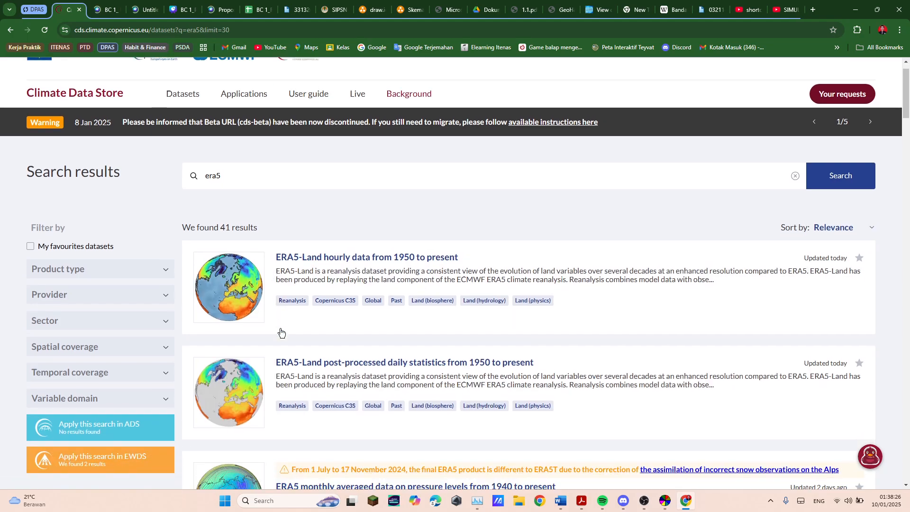
pyautogui.scroll(-10, 281, 332)
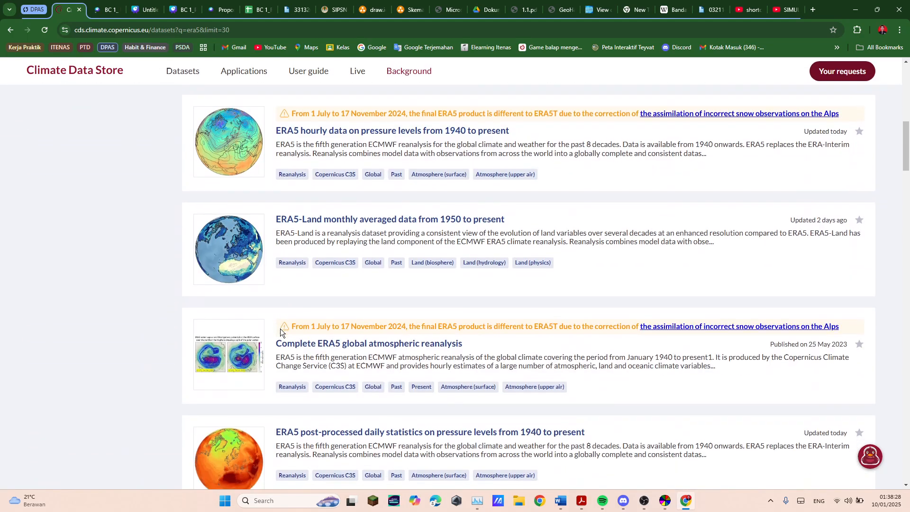
pyautogui.scroll(-7, 280, 329)
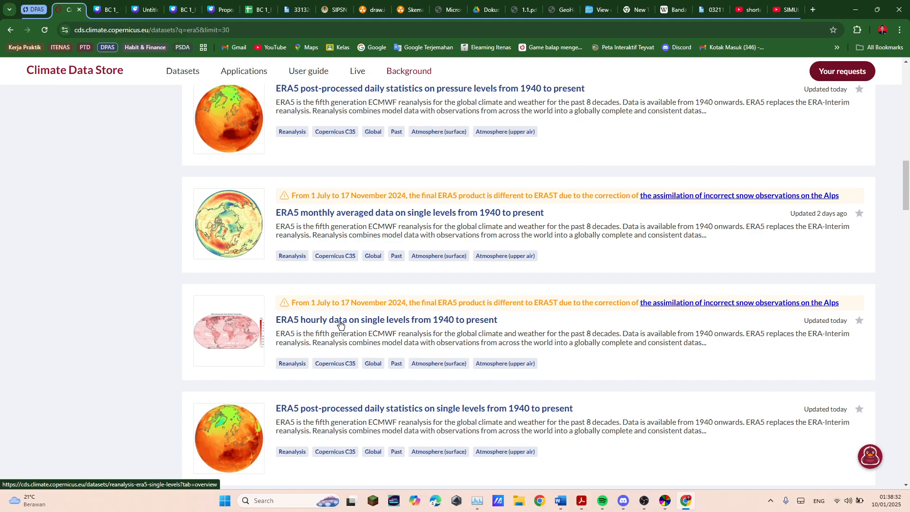
pyautogui.click(340, 325)
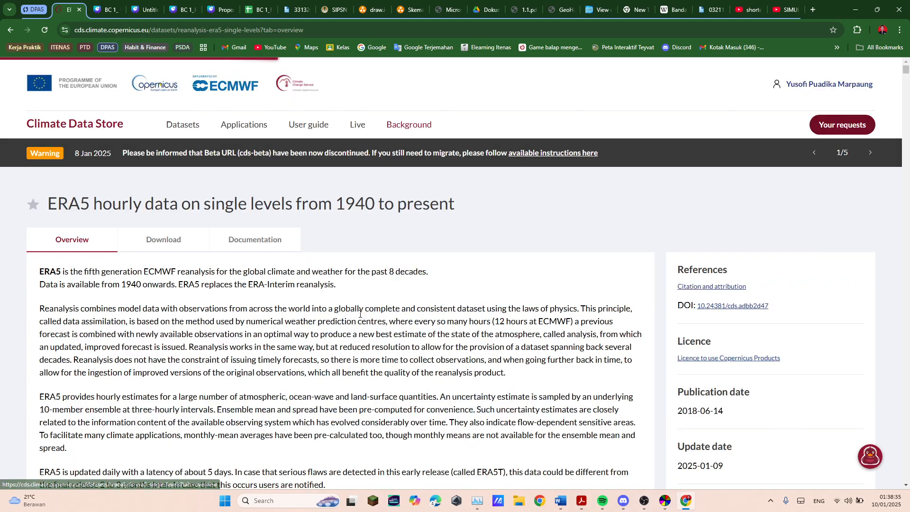
pyautogui.click(132, 249)
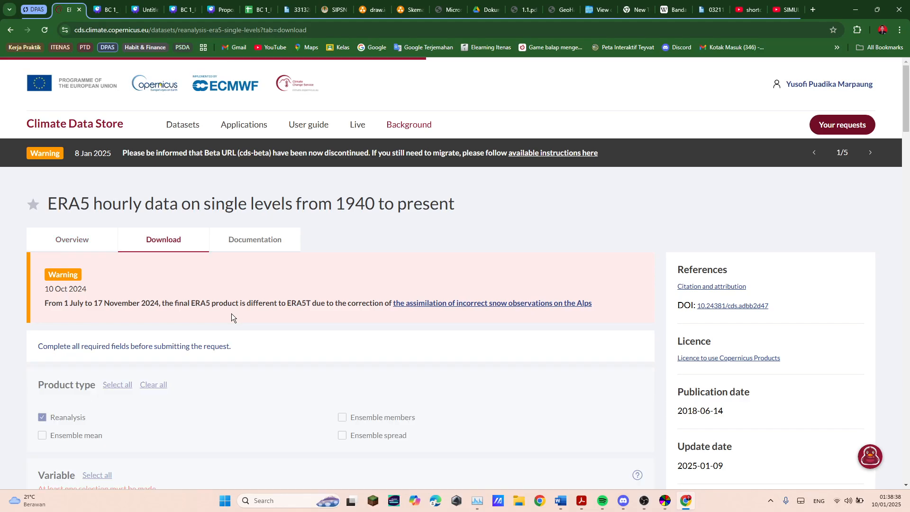
# Step: Select the popular variables 10m u-component of wind, 10m v-component of wind, 2m temperature, total precipitation and surface pressure
pyautogui.scroll(-2, 218, 304)
pyautogui.scroll(-1, 217, 303)
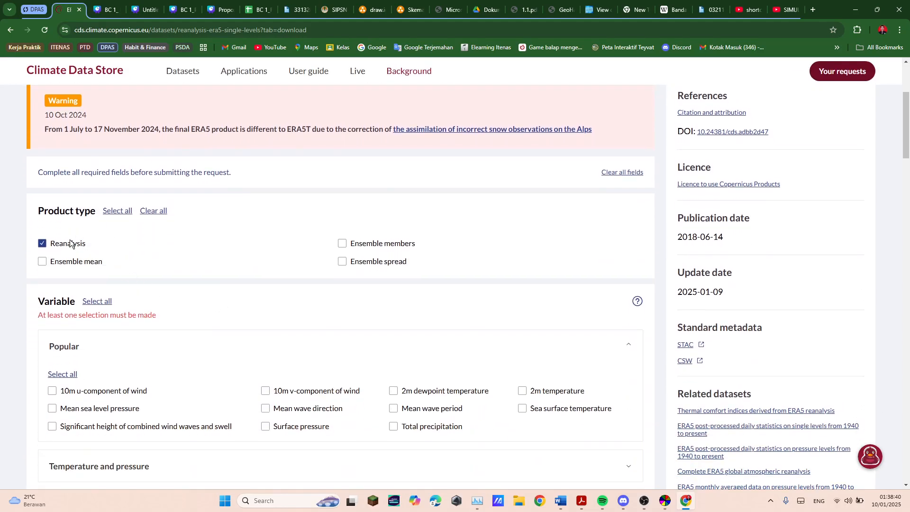
pyautogui.scroll(-1, 95, 371)
pyautogui.click(53, 359)
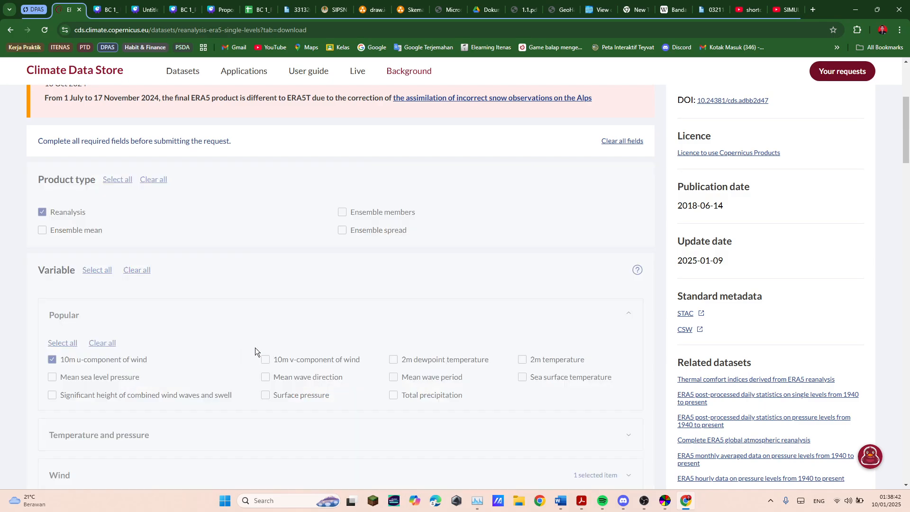
pyautogui.click(266, 360)
pyautogui.click(523, 359)
pyautogui.click(394, 395)
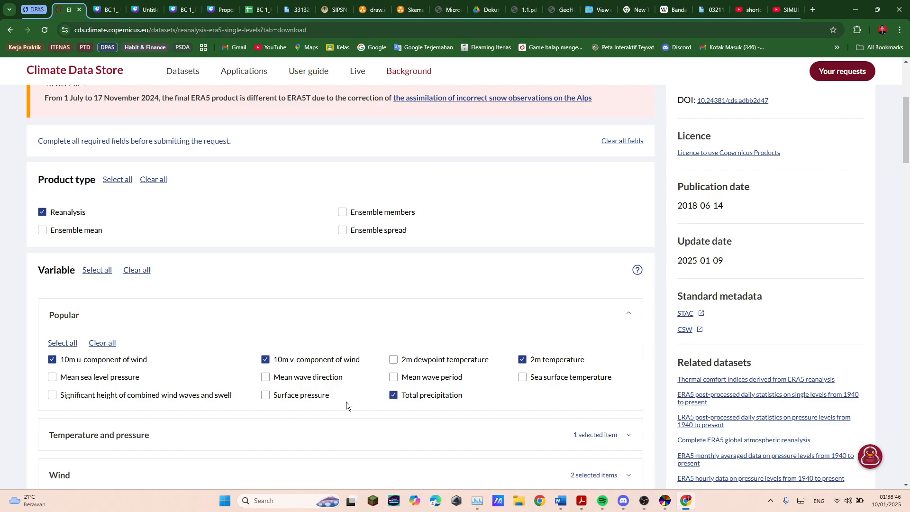
pyautogui.click(265, 396)
# Step: Expand the Temperature and pressure and Wind variable groups to check which of their variables are selected
pyautogui.scroll(-3, 392, 311)
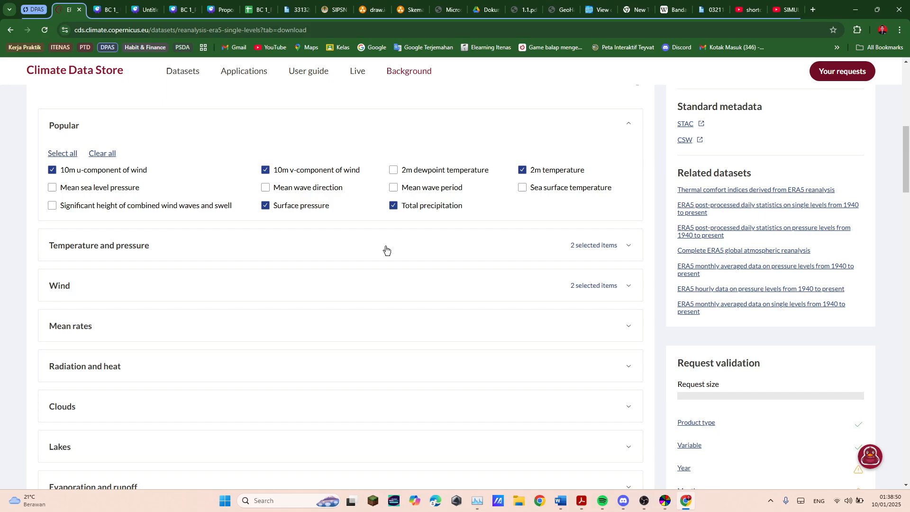
pyautogui.click(386, 250)
pyautogui.scroll(-1, 425, 273)
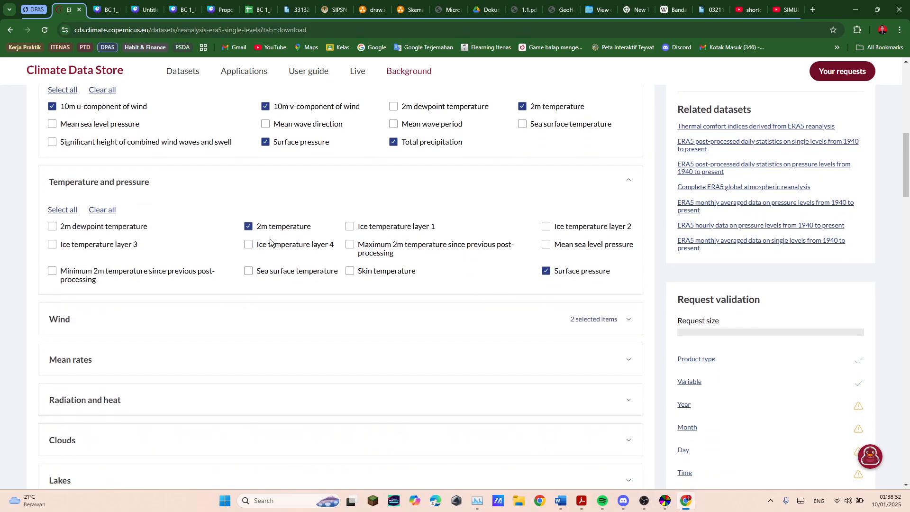
pyautogui.click(463, 319)
pyautogui.scroll(-2, 332, 355)
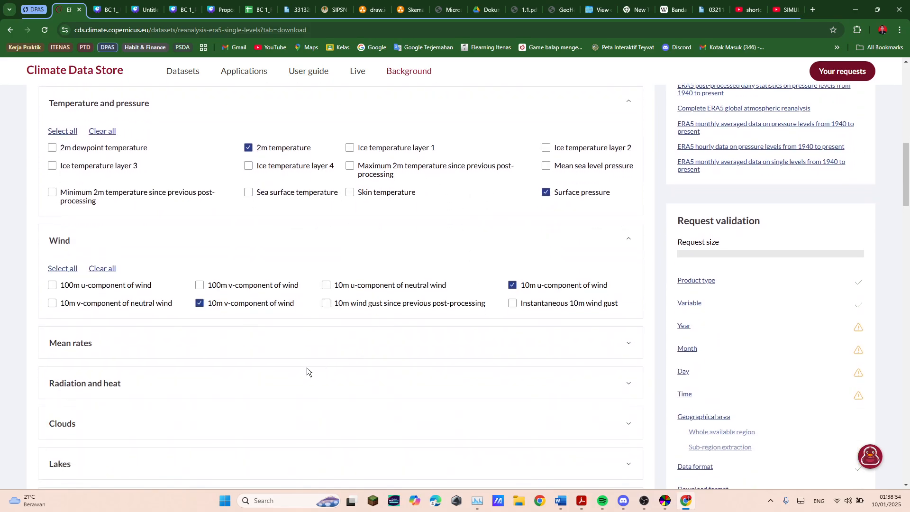
# Step: Select Mean surface downward long-wave radiation flux and Mean total precipitation rate among the mean rates variables
pyautogui.click(256, 355)
pyautogui.scroll(-4, 308, 332)
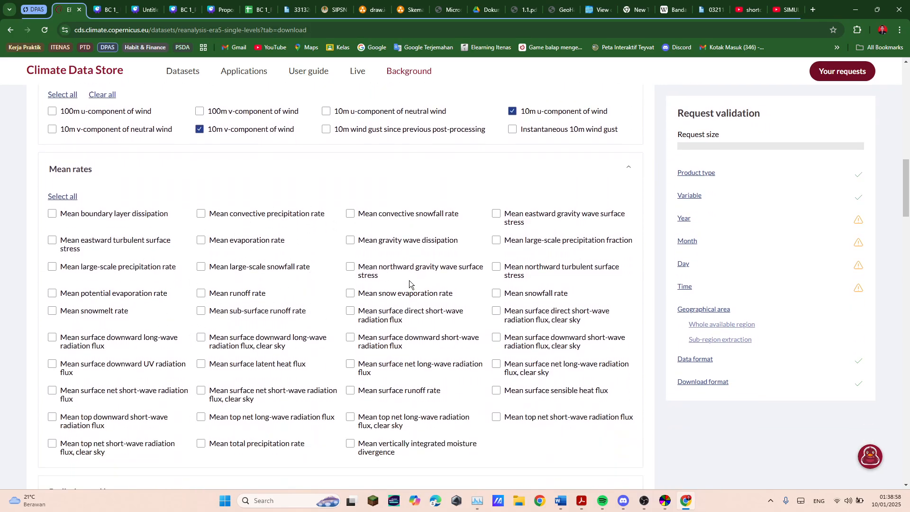
pyautogui.click(52, 338)
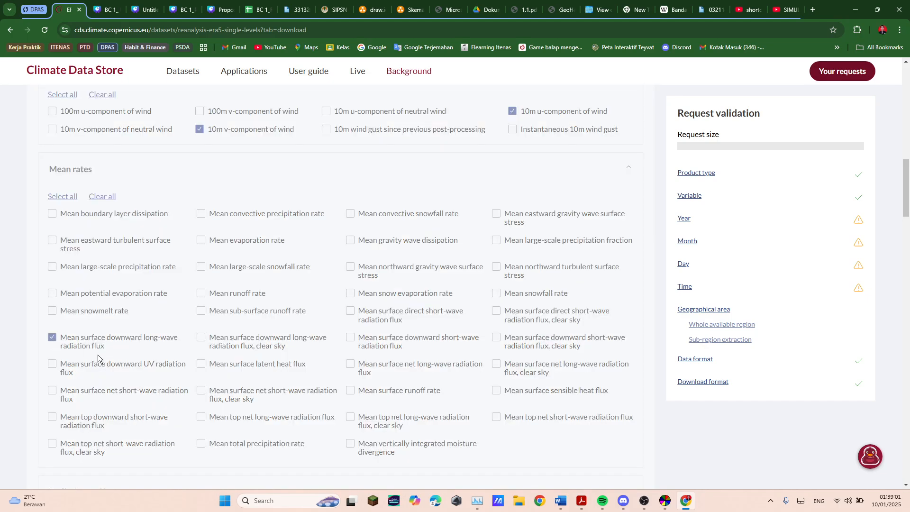
pyautogui.click(202, 444)
# Step: Review the variables offered in the Radiation and heat group and collapse it again
pyautogui.scroll(-3, 299, 382)
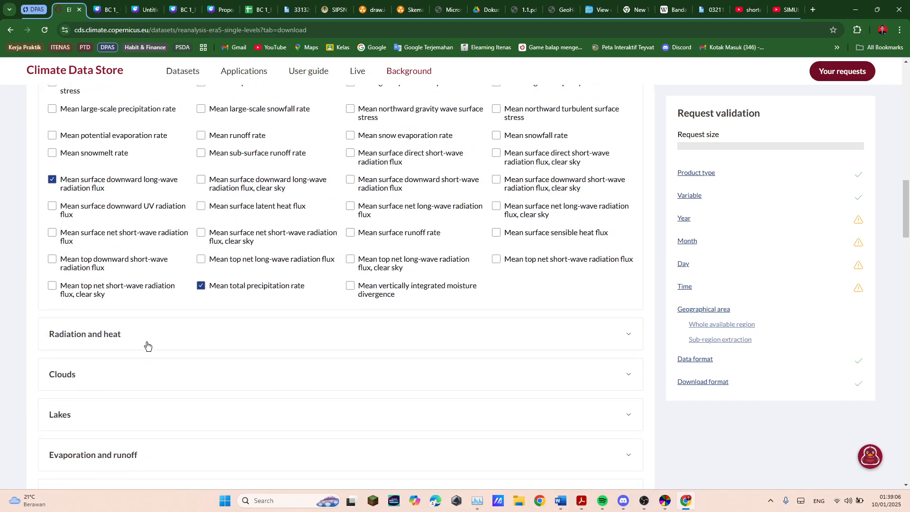
pyautogui.click(155, 337)
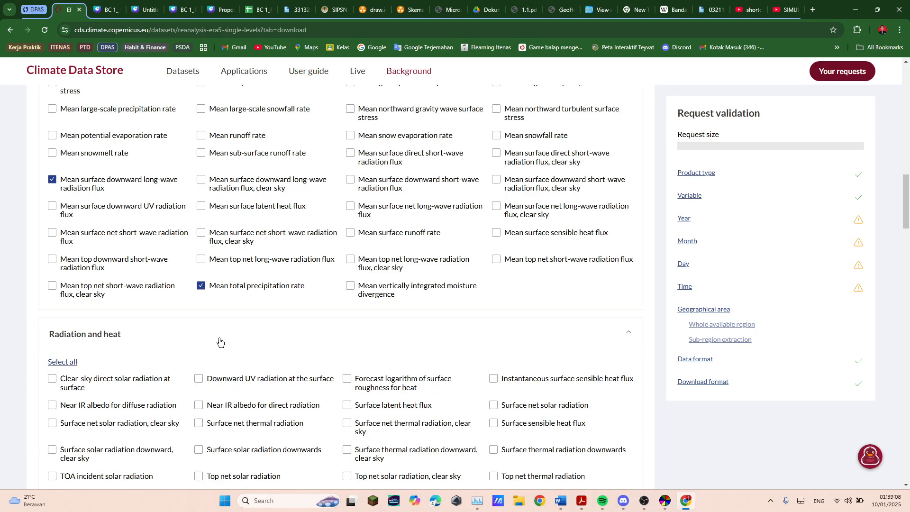
pyautogui.scroll(-1, 219, 341)
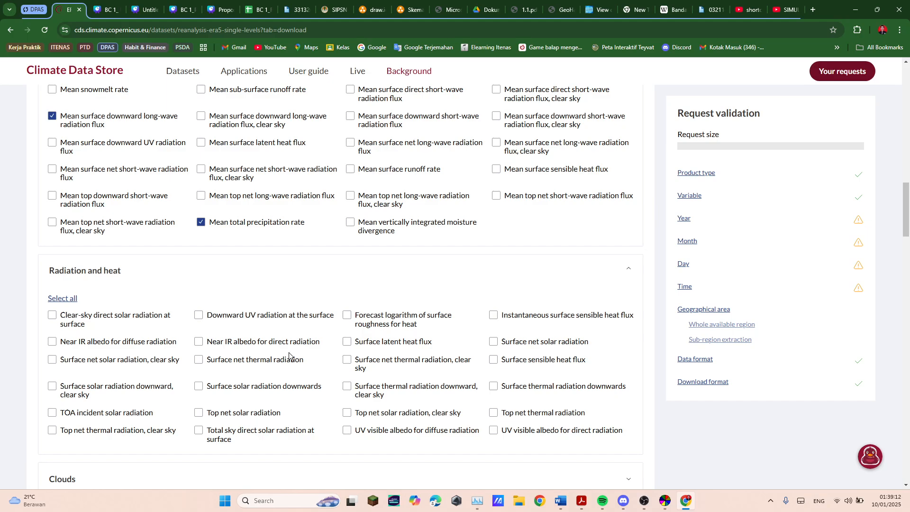
pyautogui.click(300, 284)
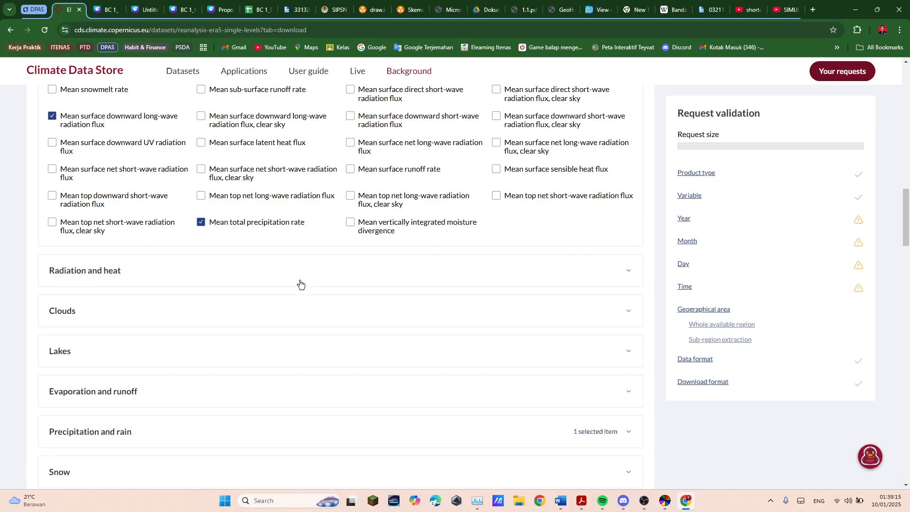
# Step: Select Cloud base height and Total cloud cover among the cloud variables
pyautogui.click(272, 318)
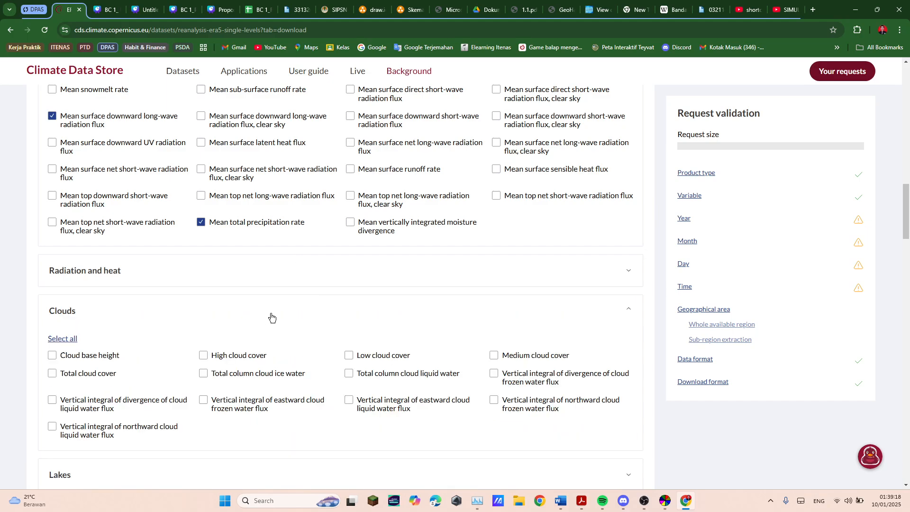
pyautogui.click(52, 355)
pyautogui.click(52, 373)
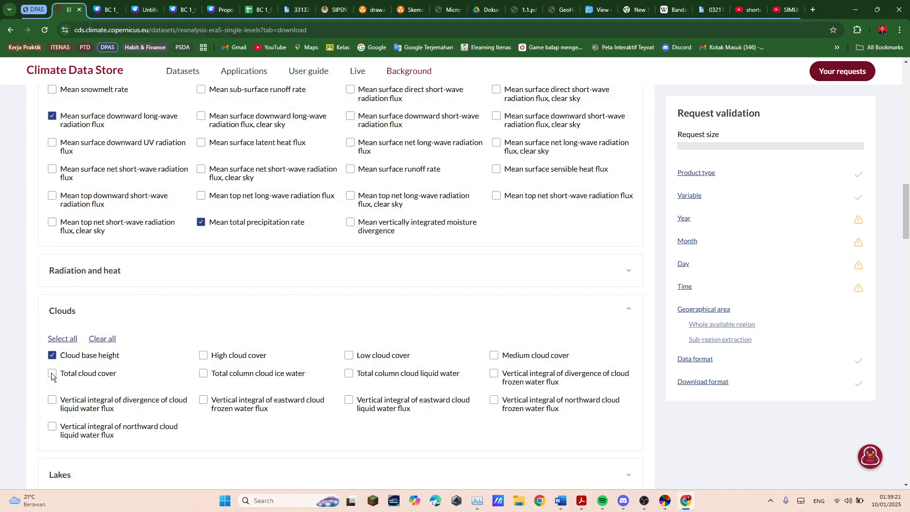
pyautogui.click(201, 280)
pyautogui.click(199, 279)
# Step: Review the Lakes and the Precipitation and rain variable groups, leaving both collapsed
pyautogui.scroll(-2, 170, 366)
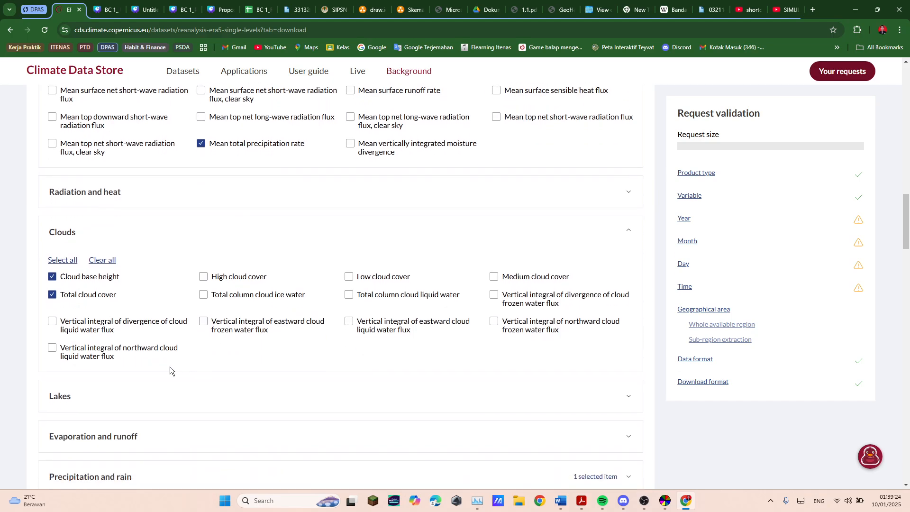
pyautogui.click(159, 397)
pyautogui.scroll(-2, 205, 351)
pyautogui.click(242, 304)
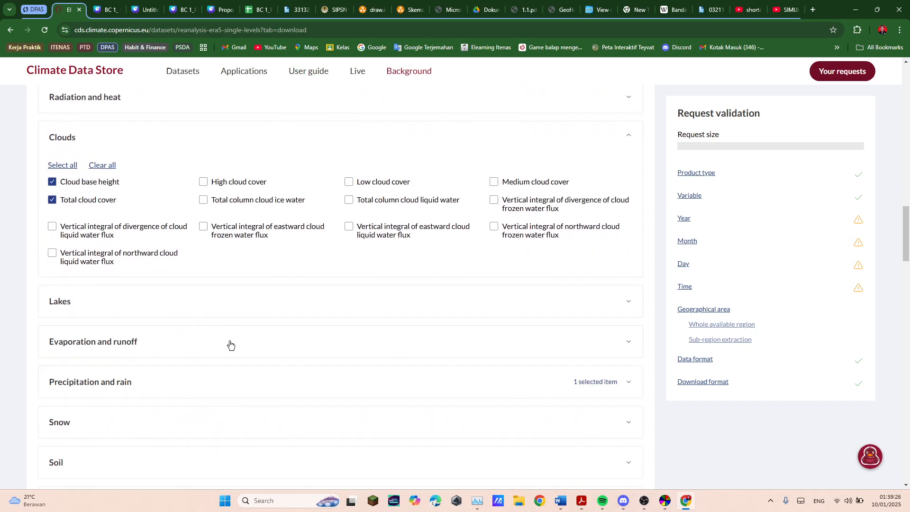
pyautogui.scroll(-2, 242, 339)
pyautogui.click(190, 303)
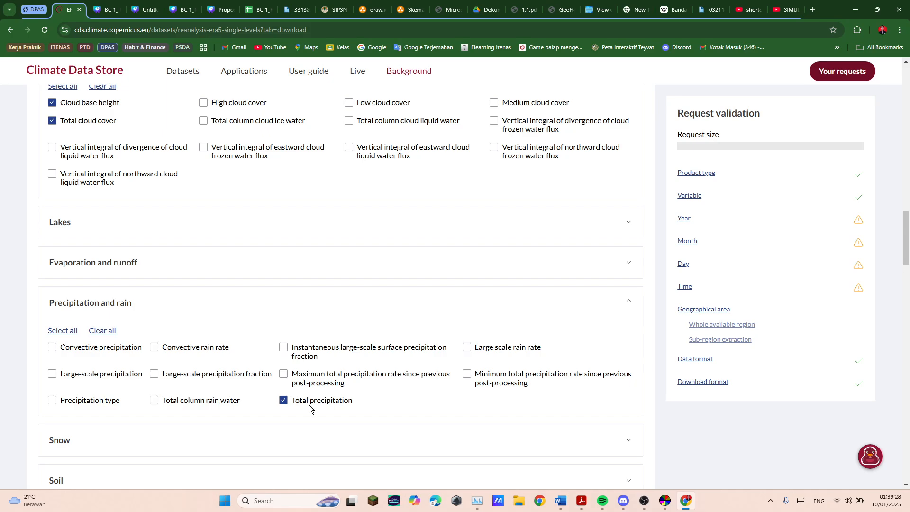
pyautogui.click(253, 305)
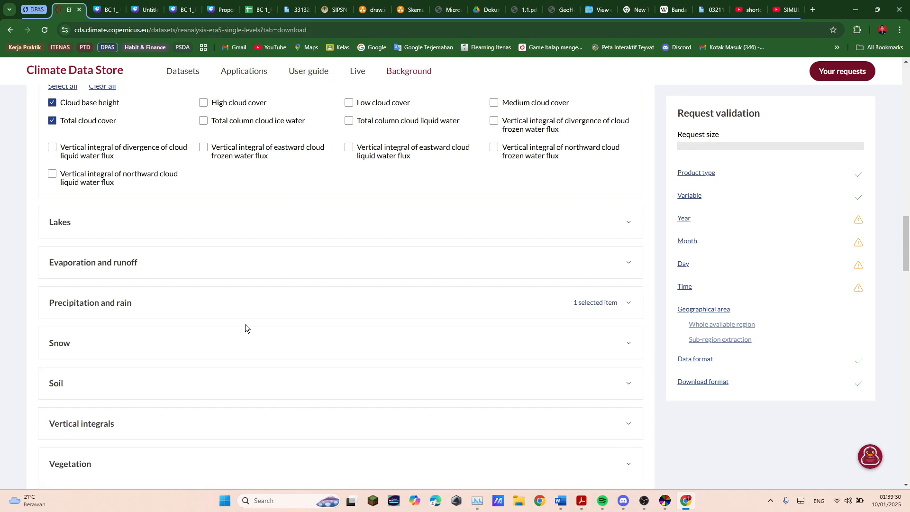
# Step: Select 2023 as the year of the data request
pyautogui.scroll(-4, 214, 330)
pyautogui.scroll(-4, 342, 256)
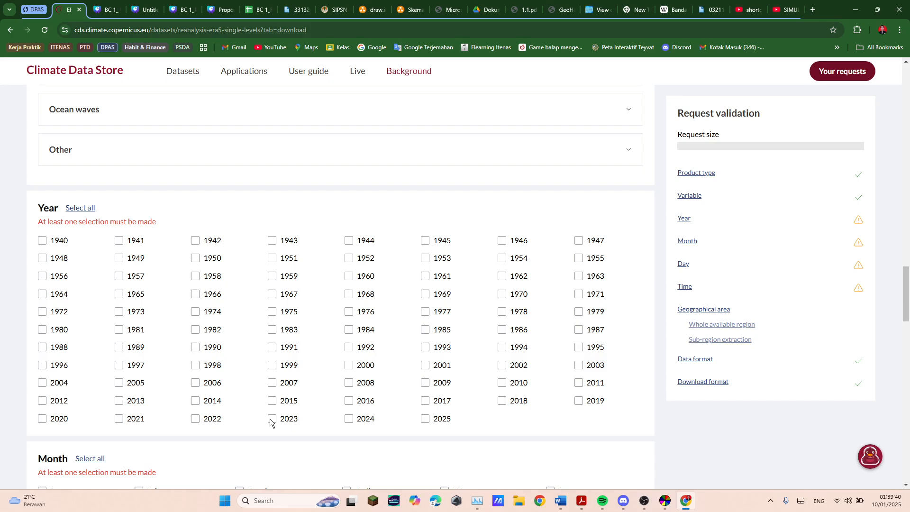
pyautogui.scroll(-1, 270, 419)
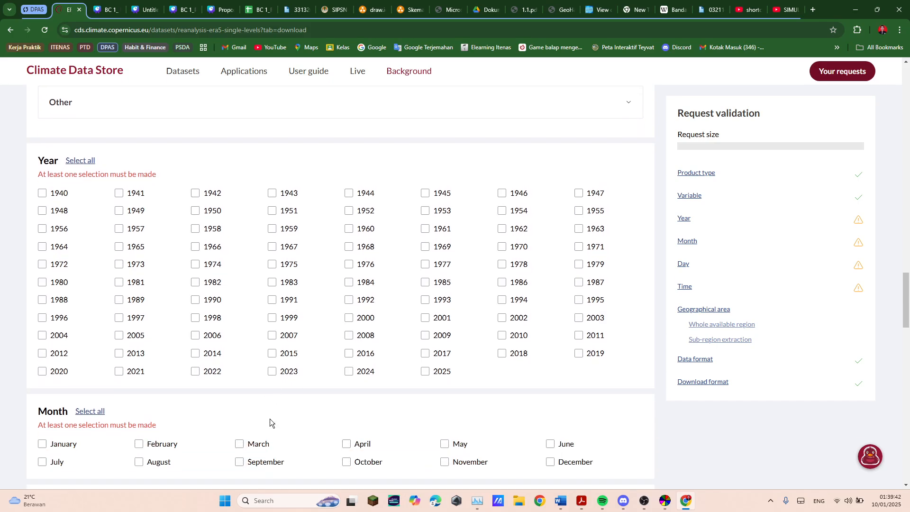
pyautogui.click(272, 372)
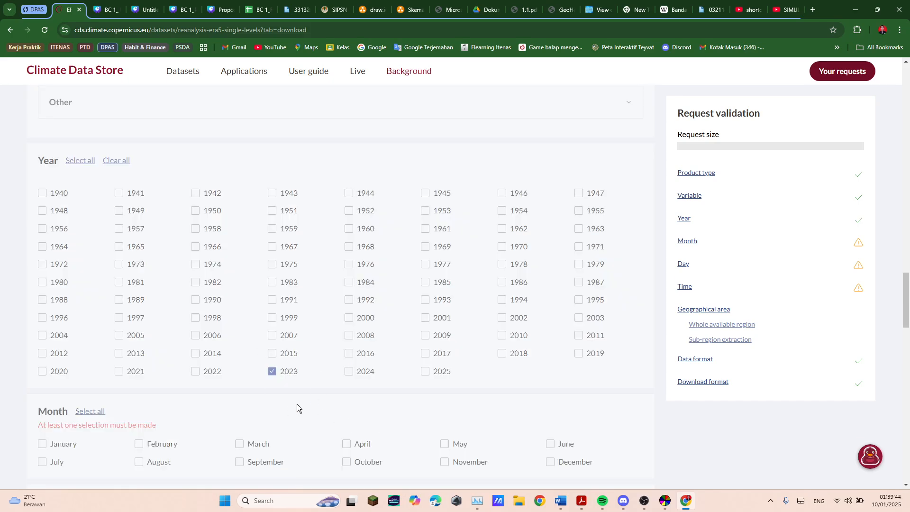
# Step: Select all twelve months, all days and all hourly times for the data request
pyautogui.scroll(-1, 125, 377)
pyautogui.click(90, 348)
pyautogui.scroll(-2, 309, 345)
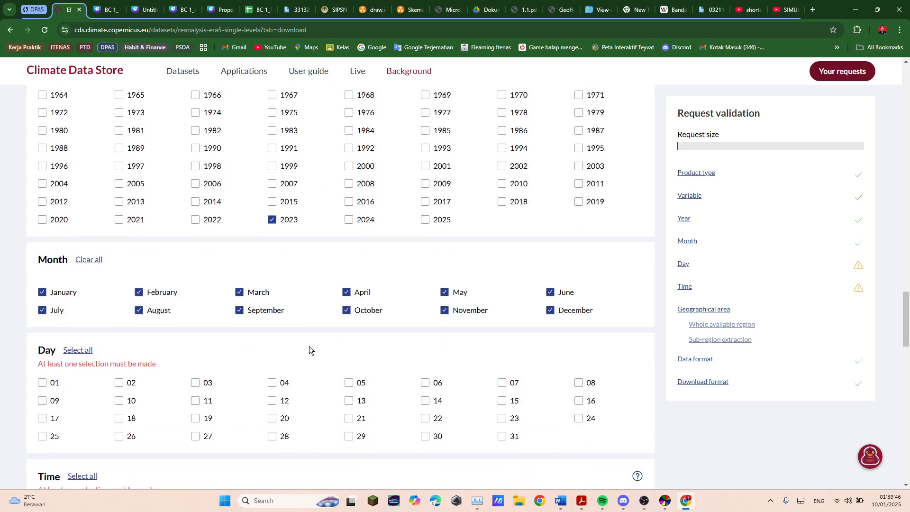
pyautogui.click(78, 344)
pyautogui.scroll(-2, 156, 368)
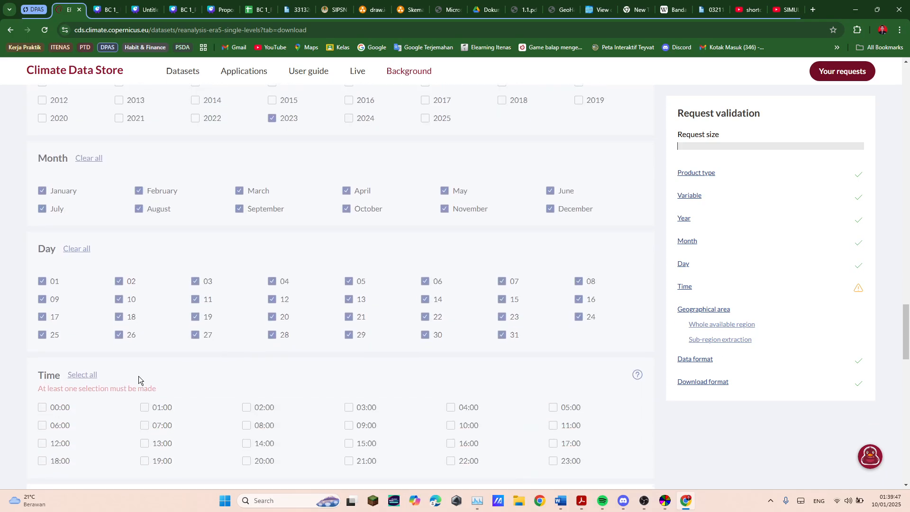
pyautogui.click(79, 377)
# Step: Switch the request's geographical area from the whole available region to sub-region extraction
pyautogui.scroll(-2, 247, 362)
pyautogui.scroll(-2, 248, 364)
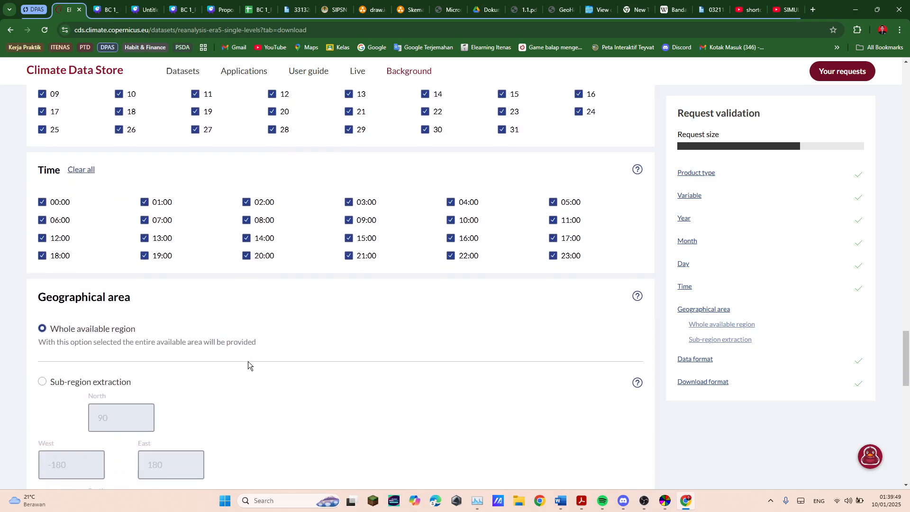
pyautogui.click(61, 387)
pyautogui.scroll(-2, 154, 372)
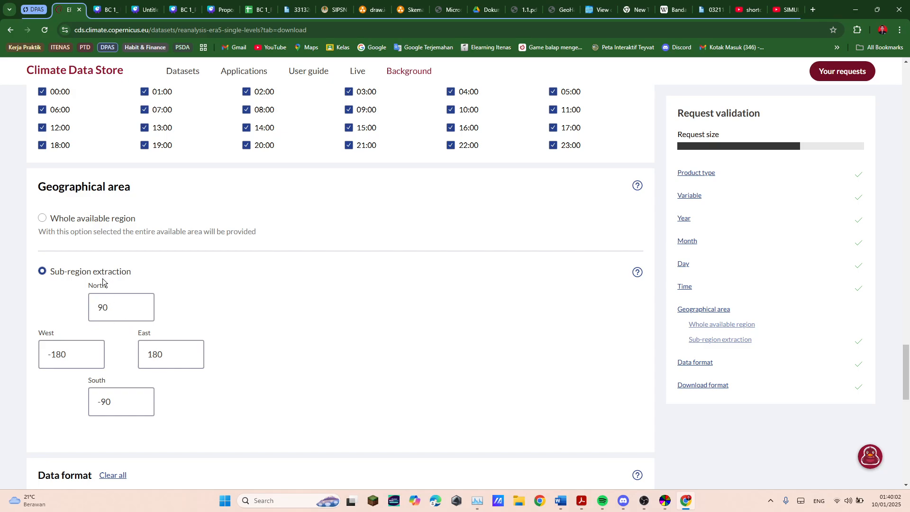
# Step: Launch Google Earth Pro and close its start-up tips
pyautogui.press('super')
pyautogui.write('go')
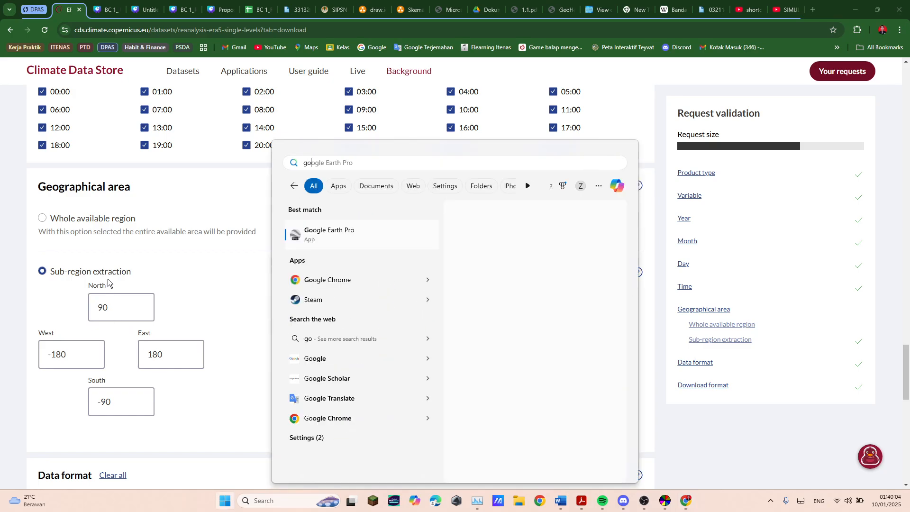
pyautogui.click(339, 235)
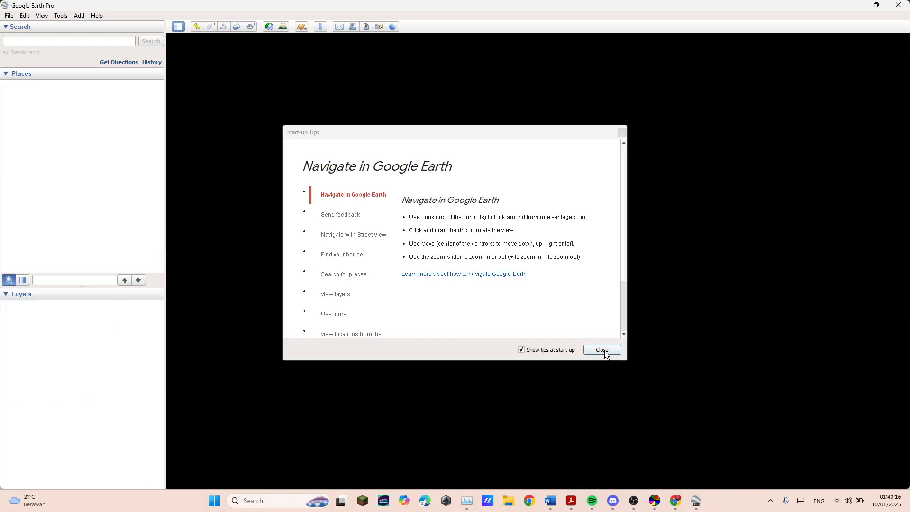
pyautogui.click(604, 350)
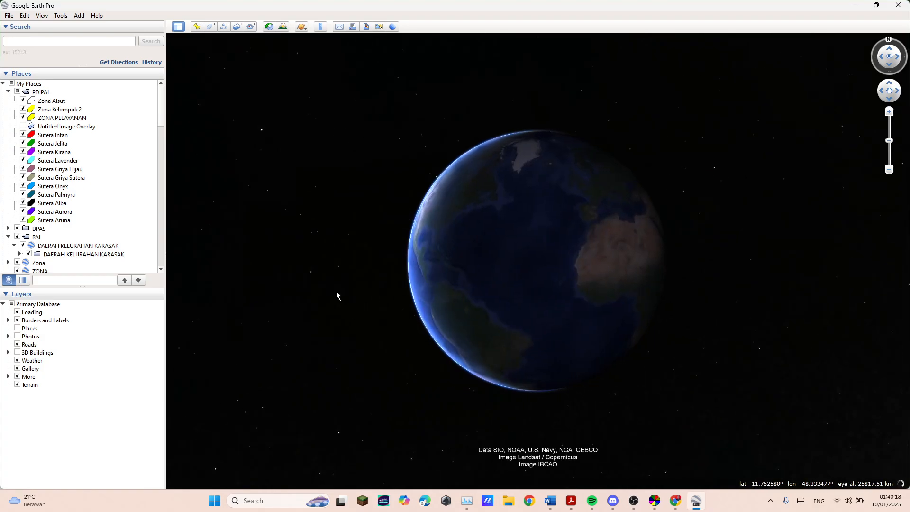
# Step: Turn on the coordinate grid in Google Earth and examine the rectangle between the P1-NW and P2-SE placemarks with north up
pyautogui.click(46, 18)
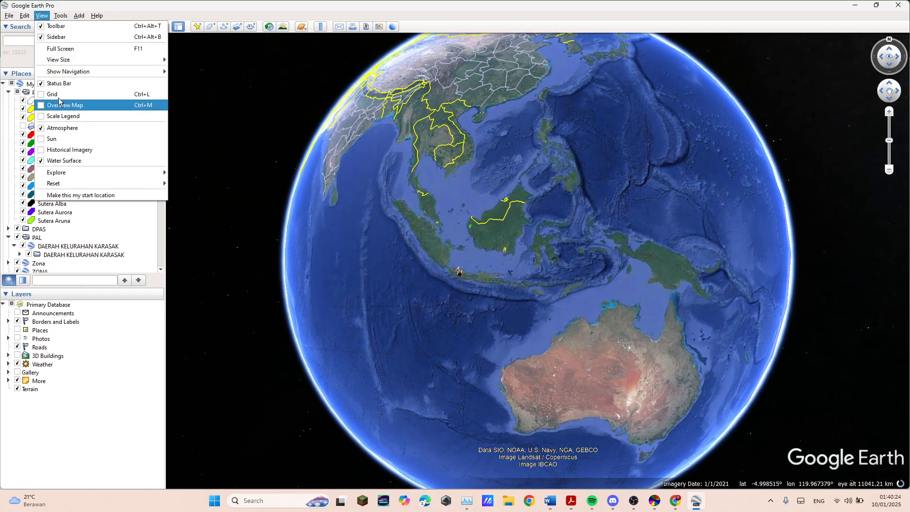
pyautogui.click(59, 95)
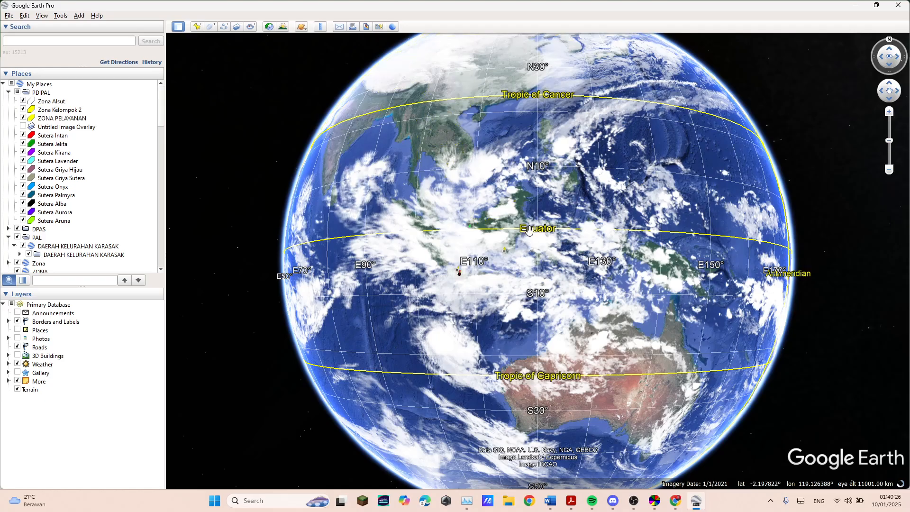
pyautogui.scroll(5, 508, 262)
pyautogui.scroll(5, 474, 242)
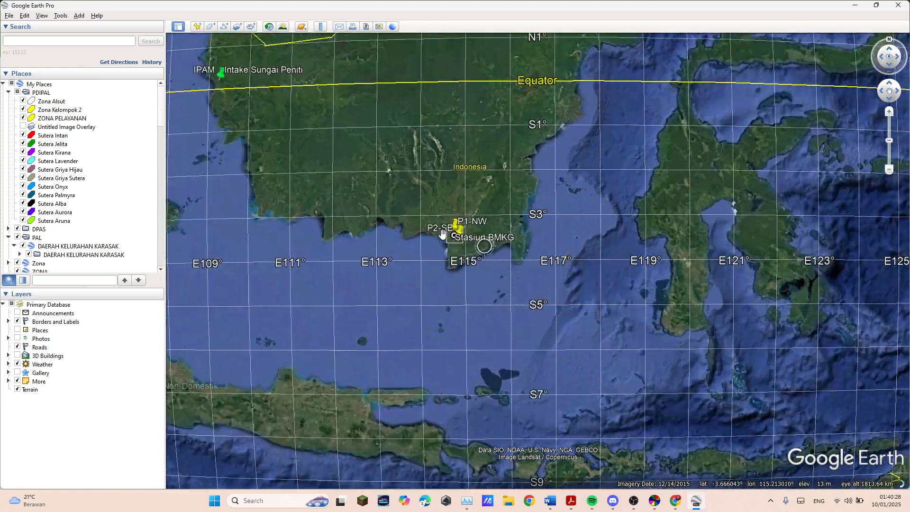
pyautogui.scroll(5, 453, 238)
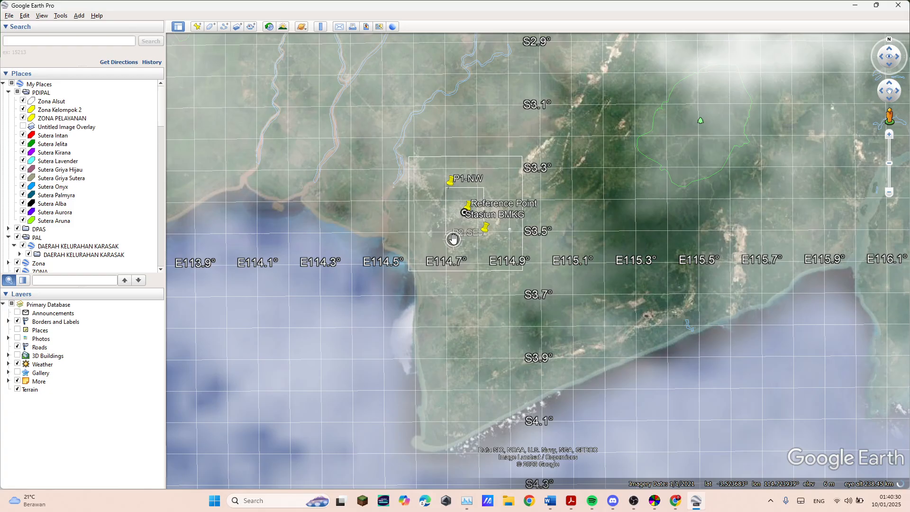
pyautogui.scroll(3, 505, 201)
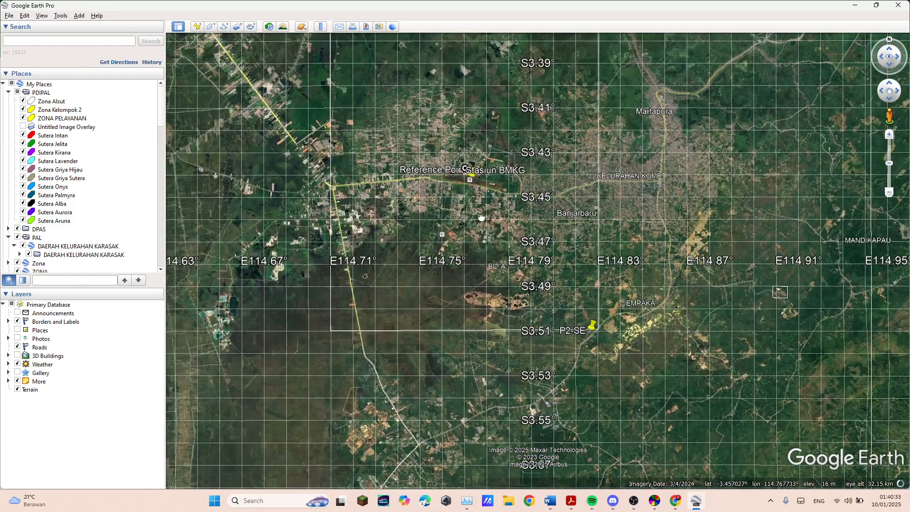
pyautogui.moveTo(482, 217); pyautogui.dragTo(498, 325)
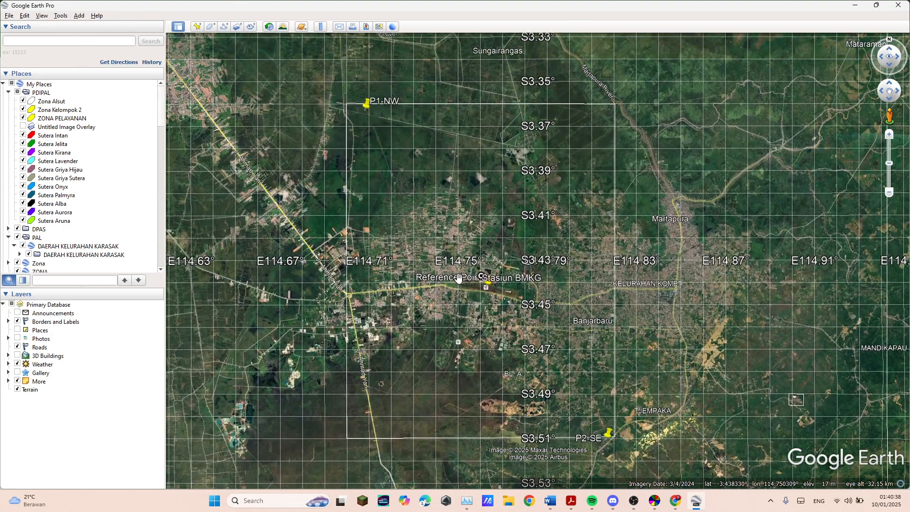
pyautogui.hscroll(-1, 456, 278)
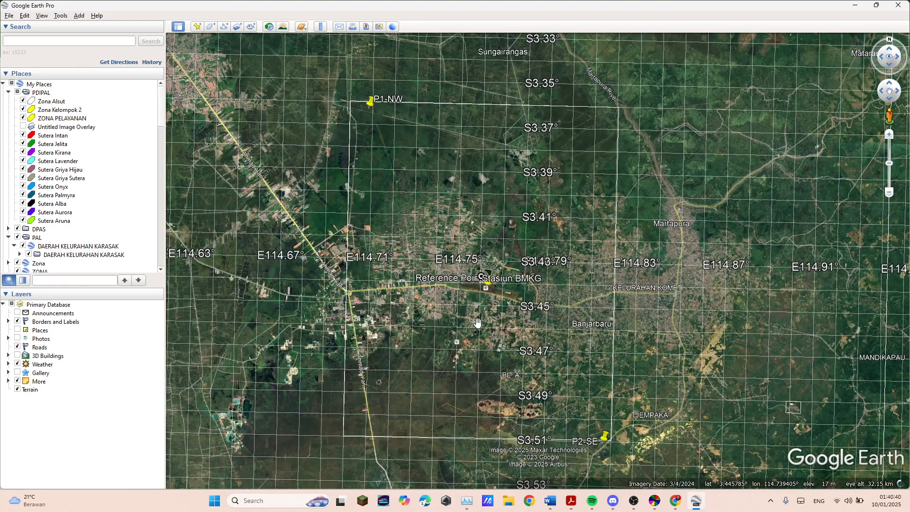
pyautogui.moveTo(490, 241); pyautogui.dragTo(491, 248)
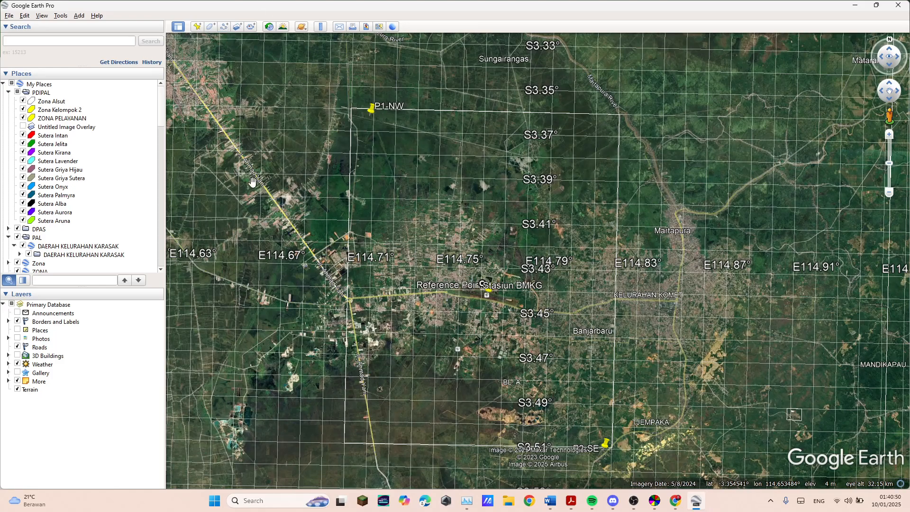
pyautogui.press('n')
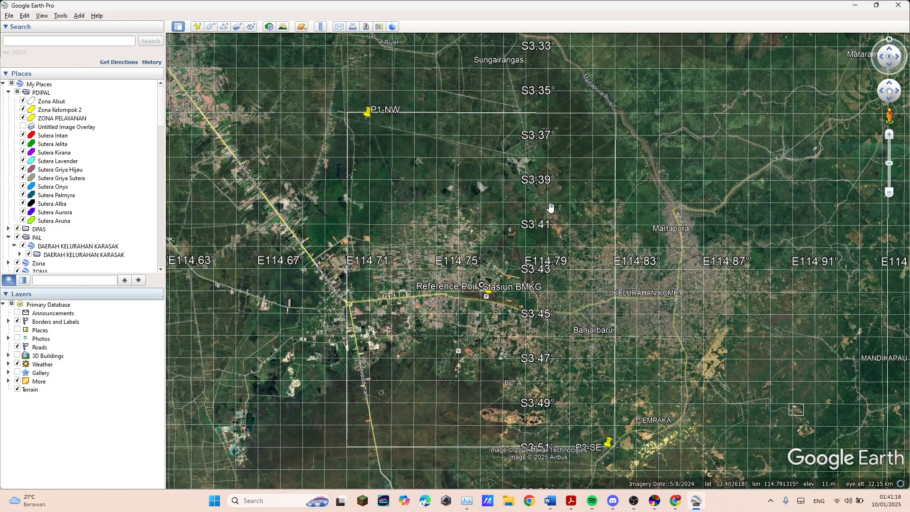
# Step: Return to the Climate Data Store form and set the sub-region's North limit to -3.36
pyautogui.hotkey('alt', 'Tab')
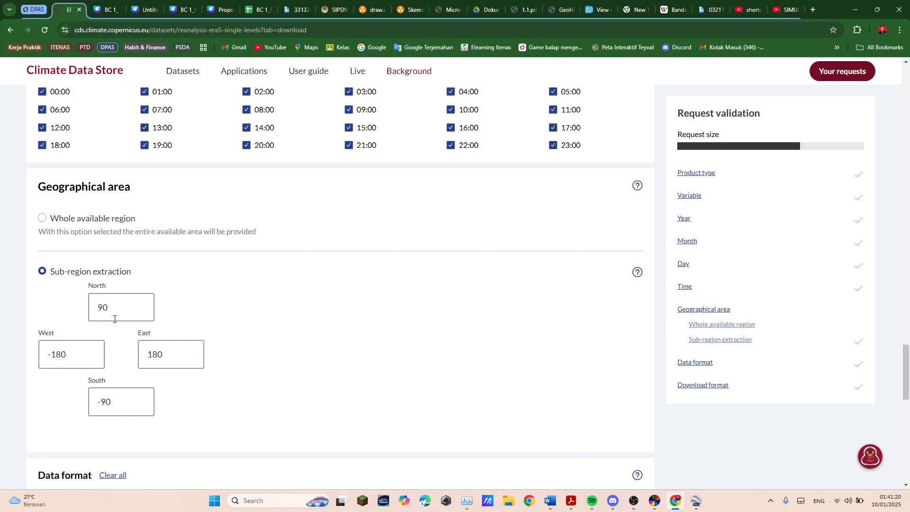
pyautogui.doubleClick(118, 313)
pyautogui.press('BackSpace')
pyautogui.write('-')
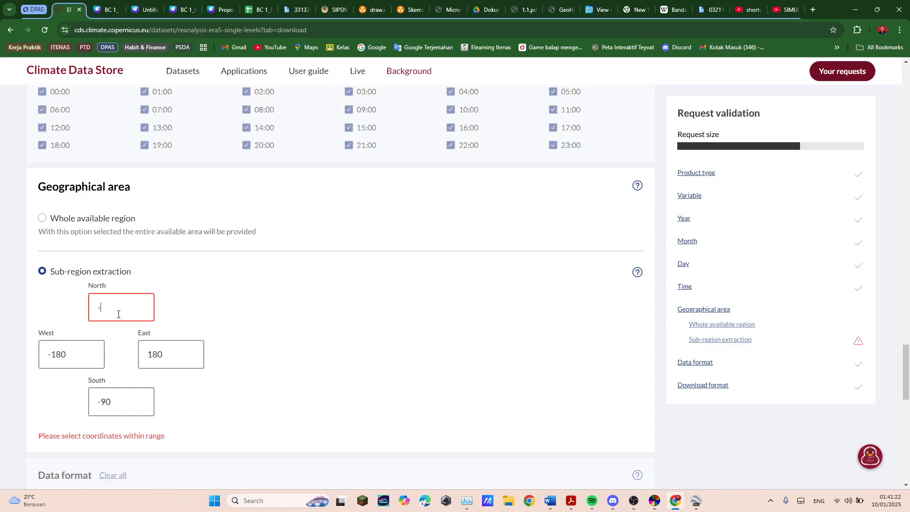
pyautogui.write('3.36')
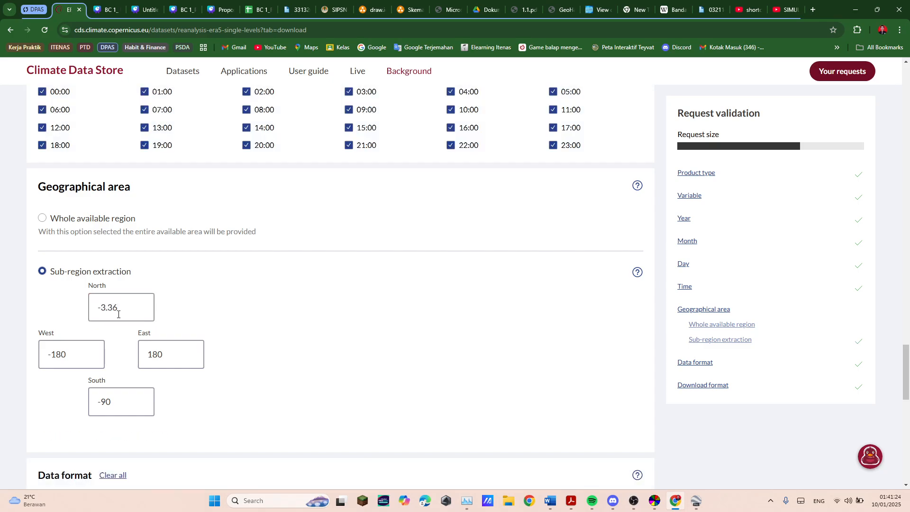
# Step: Check the rectangle's western edge against the Google Earth grid and set the West limit in the request form to 114.69
pyautogui.hotkey('alt', 'Tab')
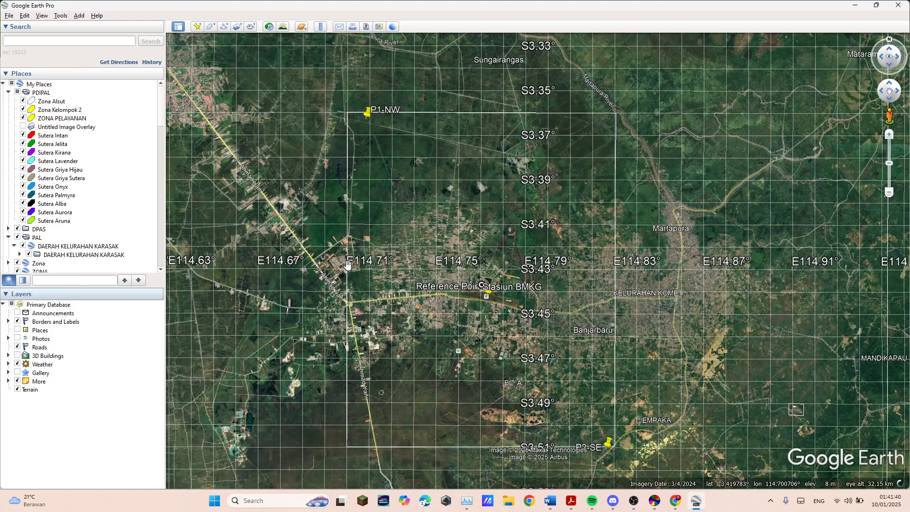
pyautogui.hotkey('alt', 'Tab')
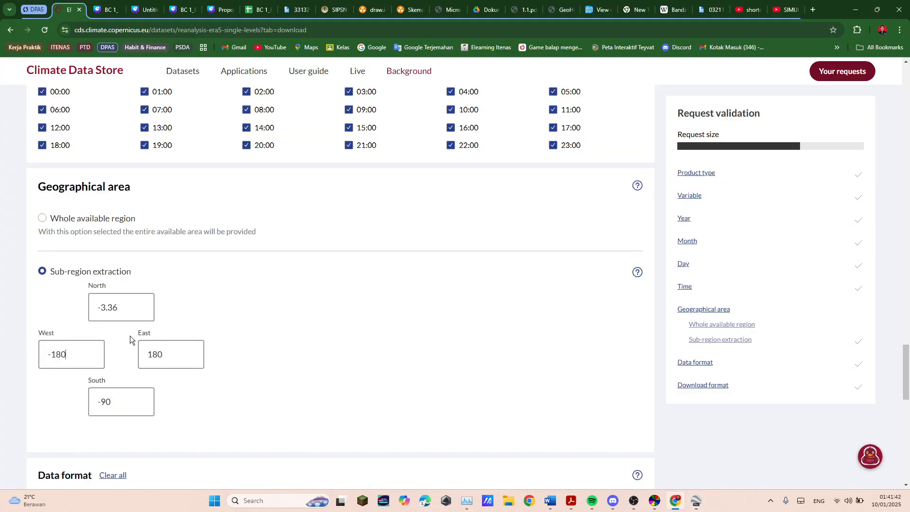
pyautogui.click(77, 351)
pyautogui.press('BackSpace')
pyautogui.press('BackSpace')
pyautogui.press('BackSpace')
pyautogui.press('BackSpace')
pyautogui.write('114.69')
# Step: Check the rectangle's southern edge in Google Earth and set the South limit in the request form to -3.51
pyautogui.click(135, 400)
pyautogui.press('BackSpace')
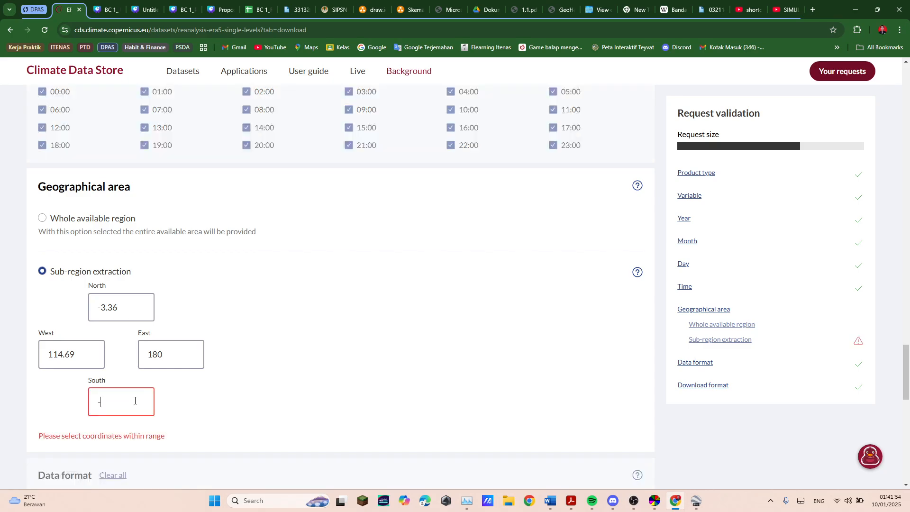
pyautogui.hotkey('alt', 'Tab')
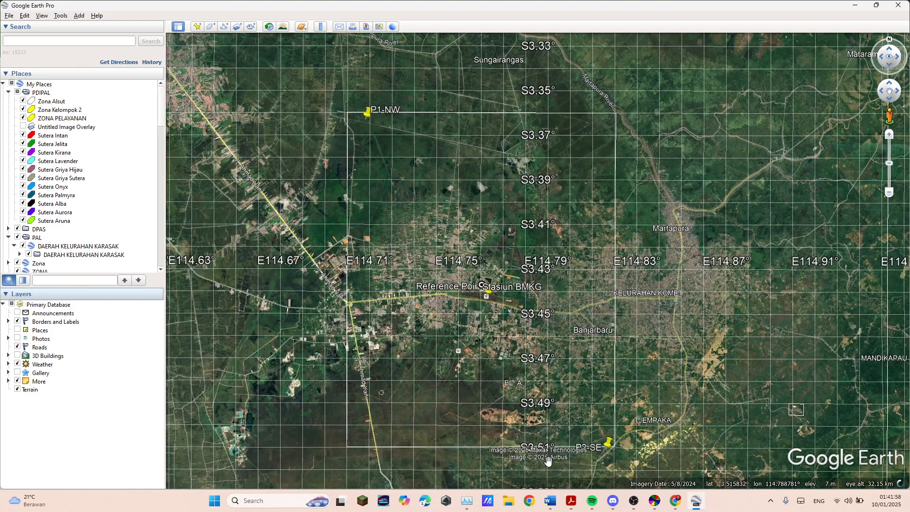
pyautogui.moveTo(556, 446); pyautogui.dragTo(553, 423)
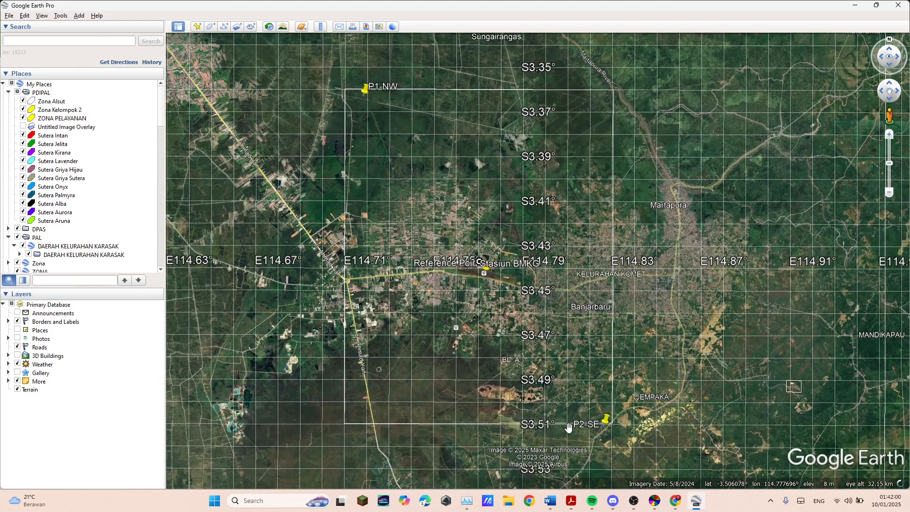
pyautogui.hotkey('alt', 'Tab')
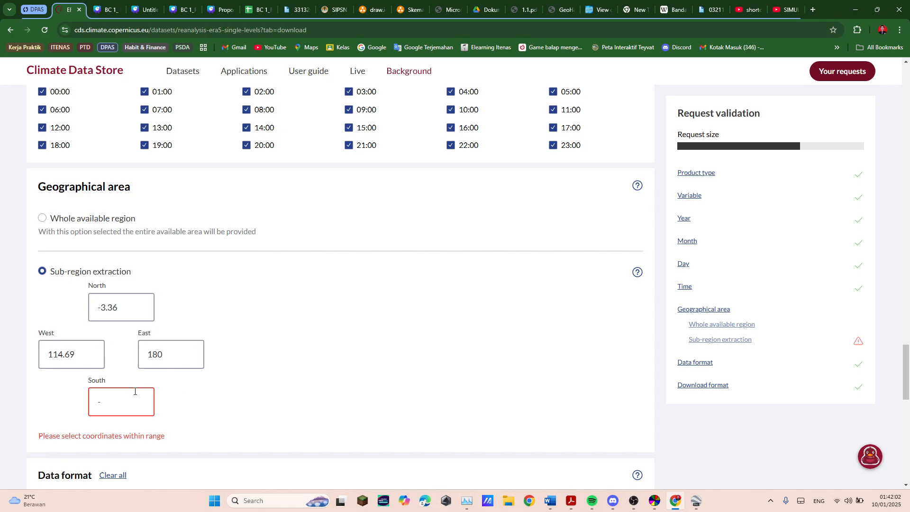
pyautogui.write('3.51')
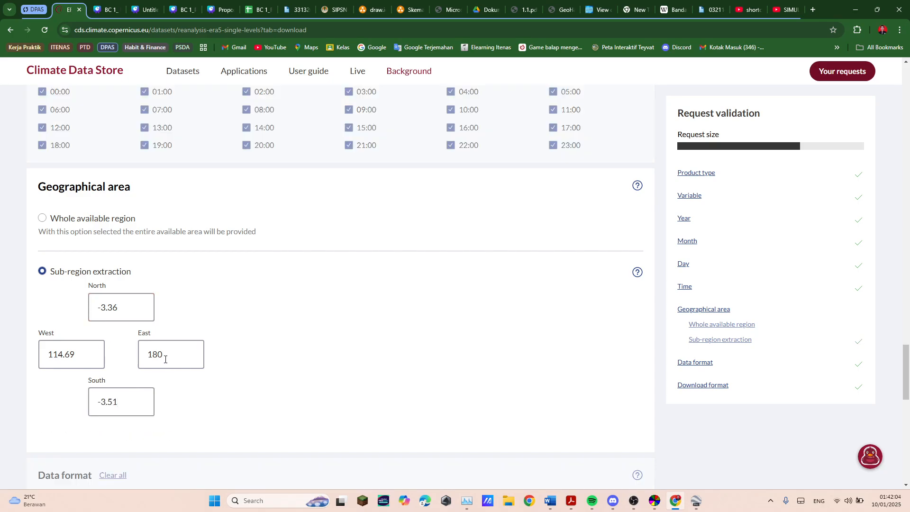
# Step: Set the East limit of the sub-region to 114.83 and check it against the rectangle's eastern edge in Google Earth
pyautogui.click(165, 359)
pyautogui.press('BackSpace')
pyautogui.press('BackSpace')
pyautogui.press('BackSpace')
pyautogui.write('11')
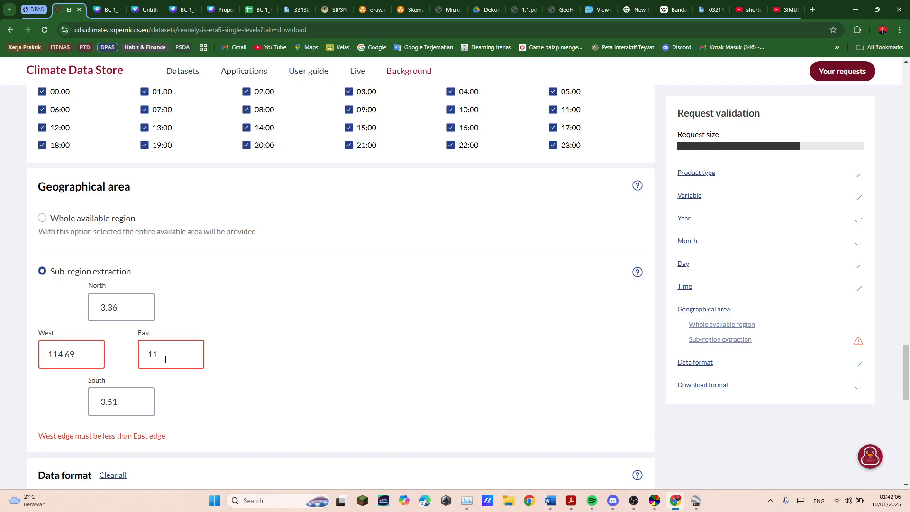
pyautogui.write('4.83')
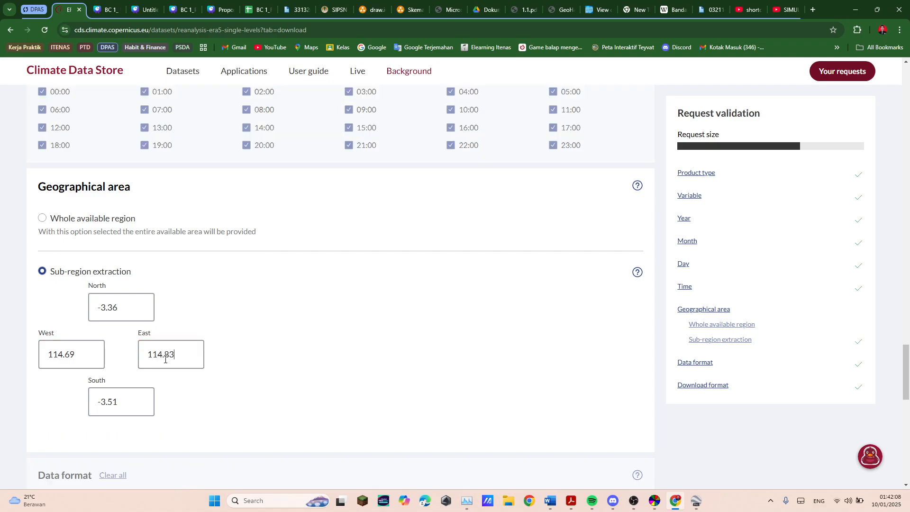
pyautogui.hotkey('alt', 'Tab')
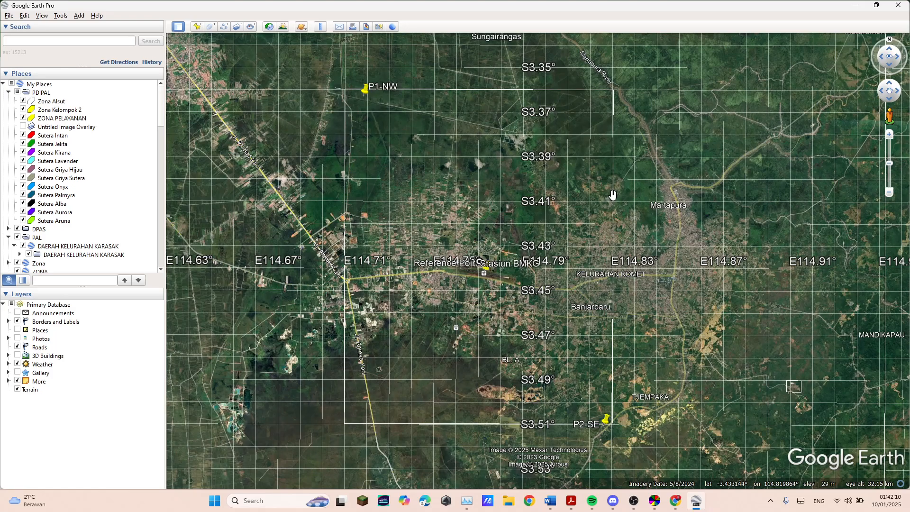
pyautogui.hotkey('alt', 'Tab')
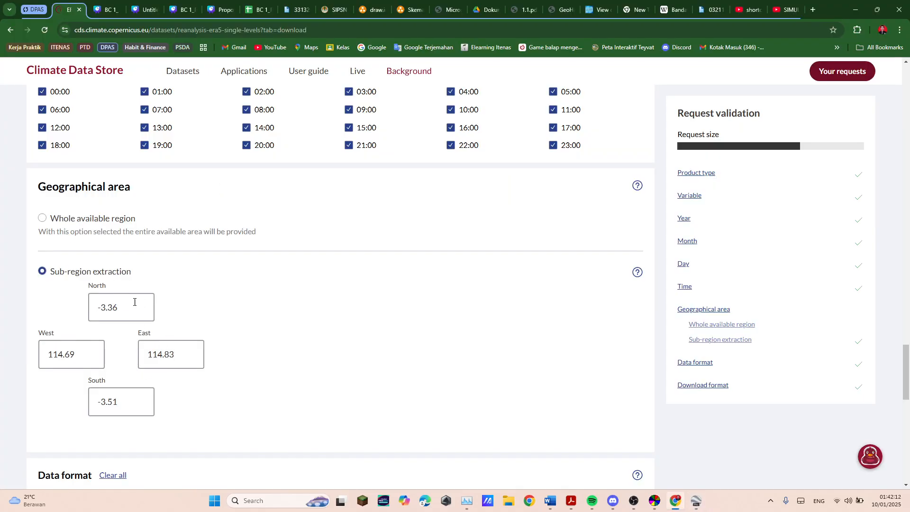
# Step: Choose NetCDF4 (Experimental) as the data format of the request
pyautogui.scroll(-1, 275, 290)
pyautogui.scroll(-4, 186, 299)
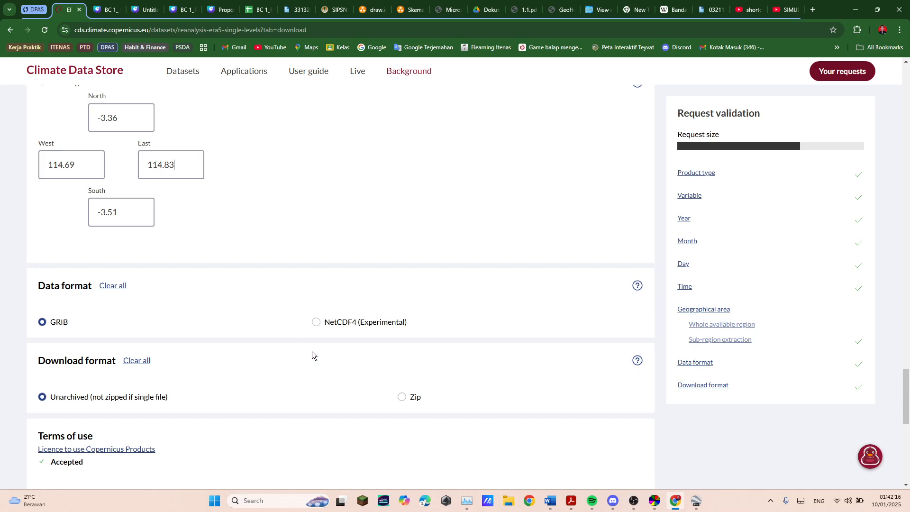
pyautogui.click(321, 326)
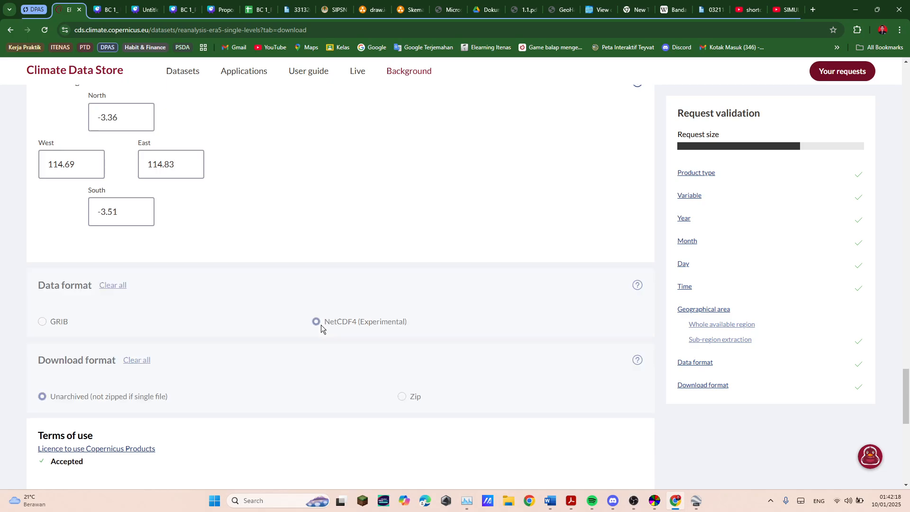
# Step: Review the unarchived download format and accepted terms of use, and submit the data request form
pyautogui.scroll(-3, 321, 327)
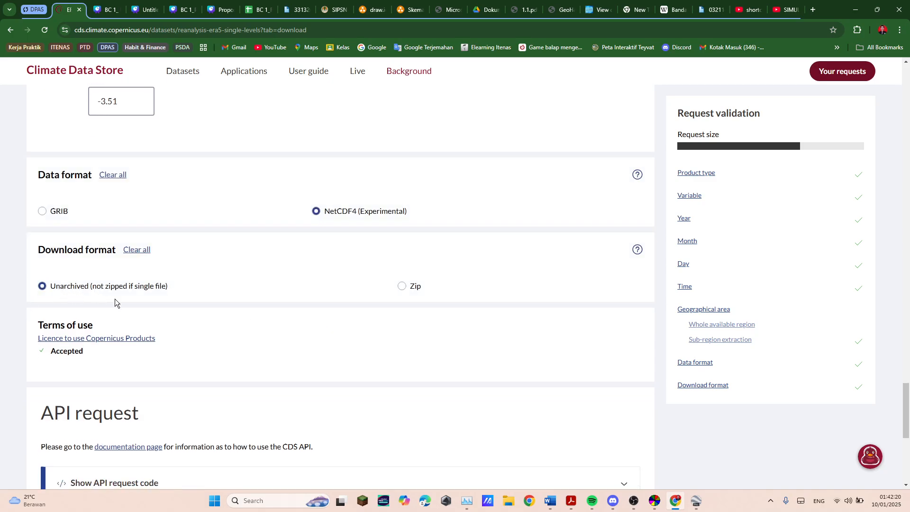
pyautogui.scroll(-2, 144, 303)
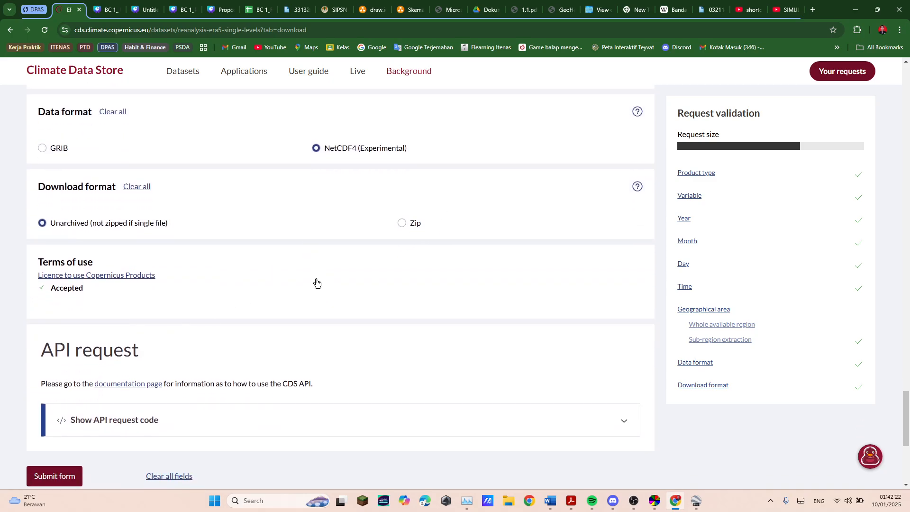
pyautogui.scroll(-1, 317, 283)
pyautogui.click(54, 429)
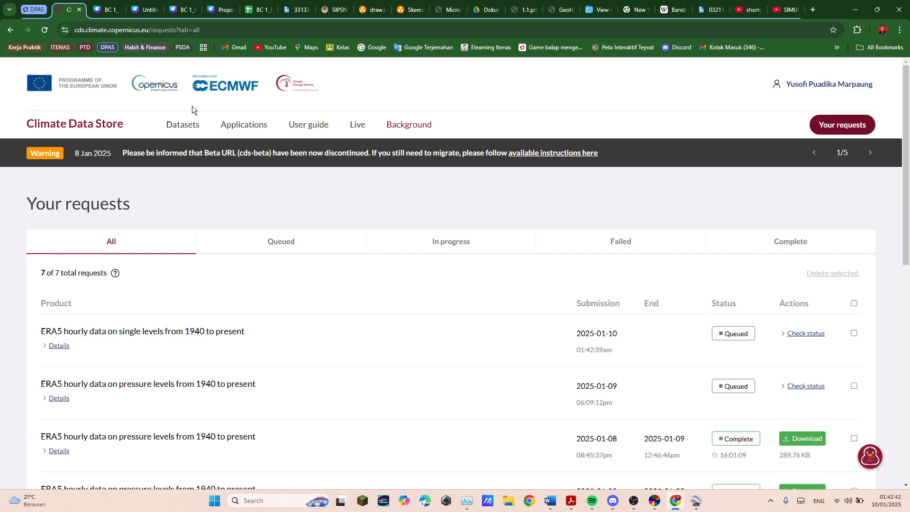
# Step: Open the dataset catalogue and log back in to the ECMWF account with the saved credentials
pyautogui.click(182, 124)
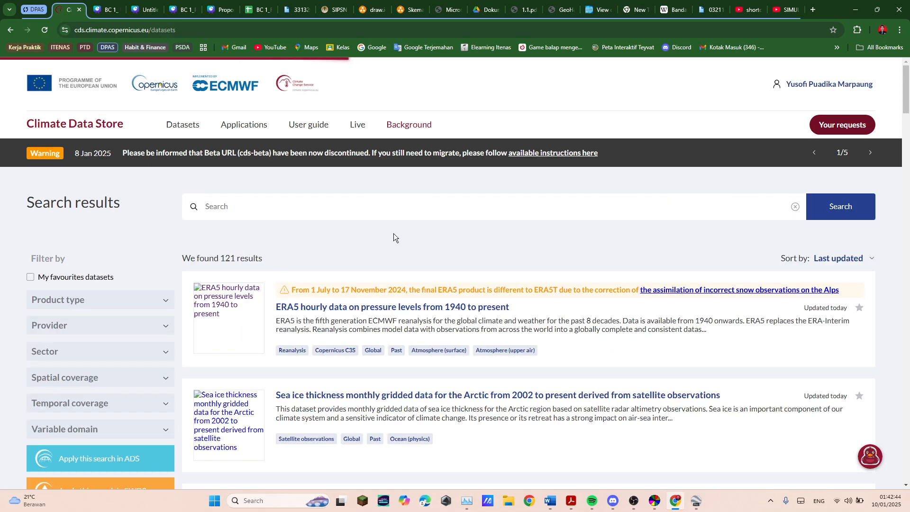
pyautogui.click(384, 202)
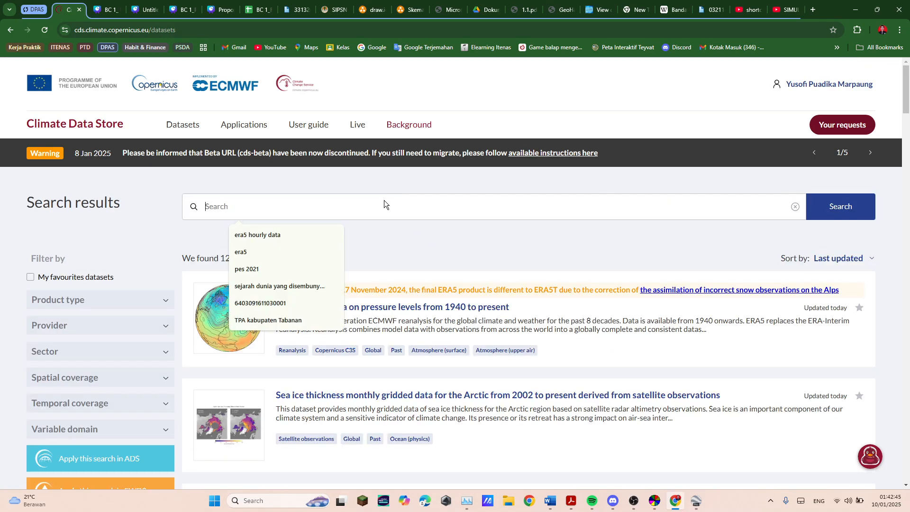
pyautogui.click(268, 239)
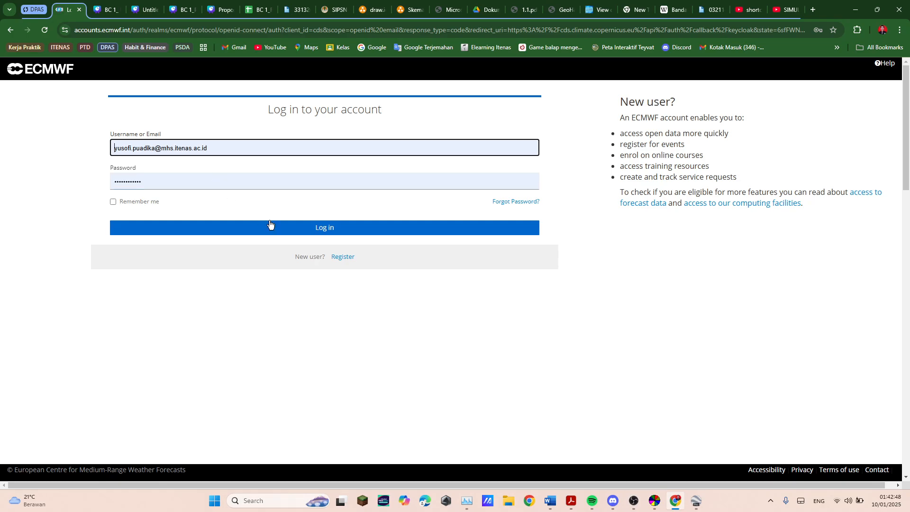
pyautogui.click(271, 227)
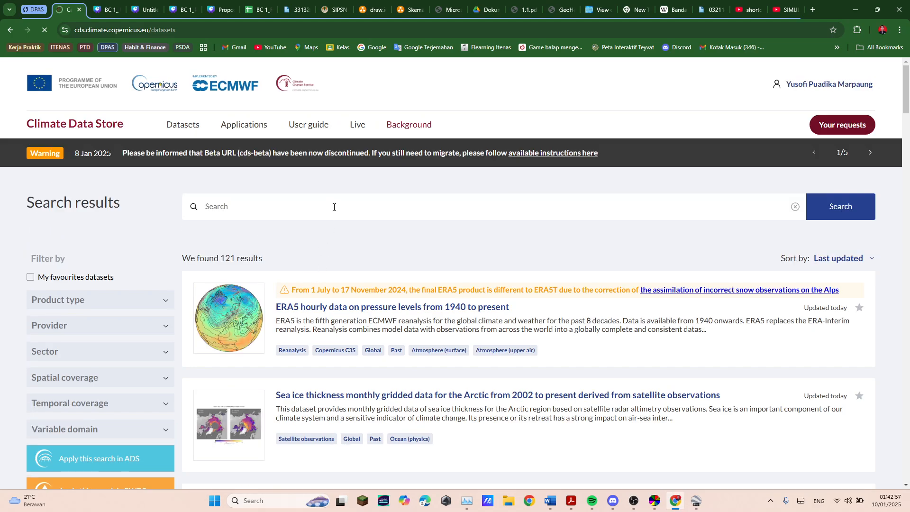
# Step: Search the catalogue for "era5 hourly data" and open the download form of ERA5 hourly data on pressure levels from 1940 to present
pyautogui.click(334, 207)
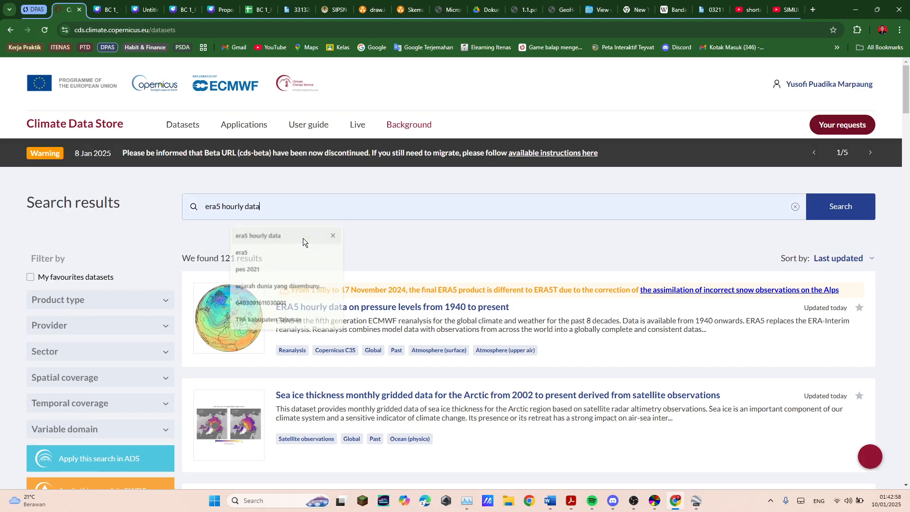
pyautogui.click(303, 238)
pyautogui.click(839, 198)
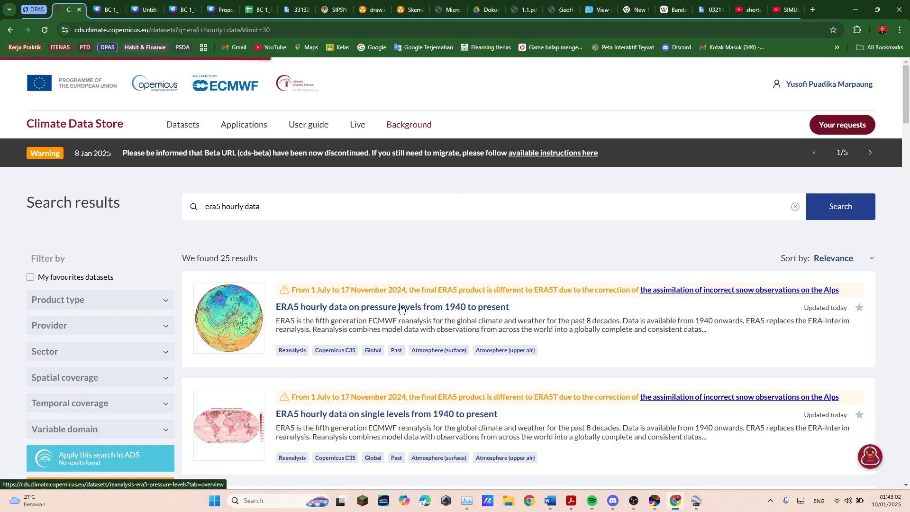
pyautogui.click(377, 306)
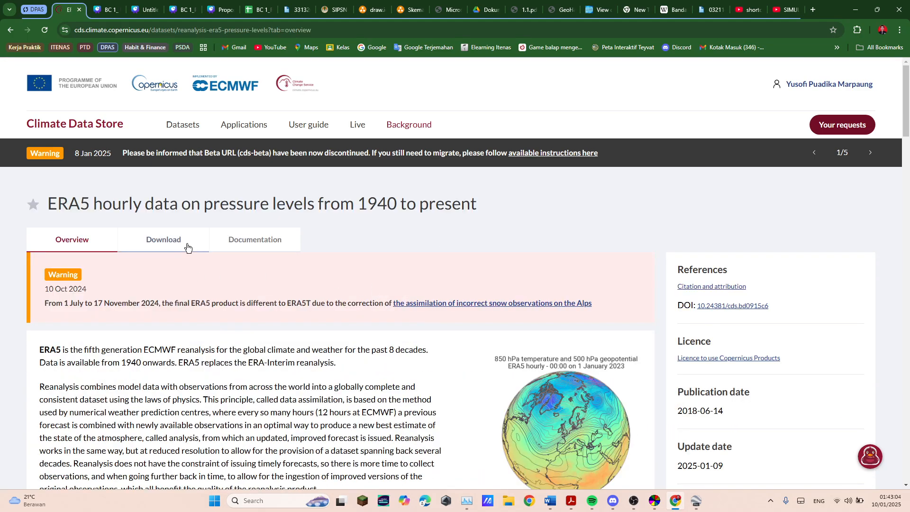
pyautogui.click(182, 242)
# Step: Choose Relative humidity as the variable and 2023 as the year of the pressure-level request
pyautogui.scroll(-5, 371, 247)
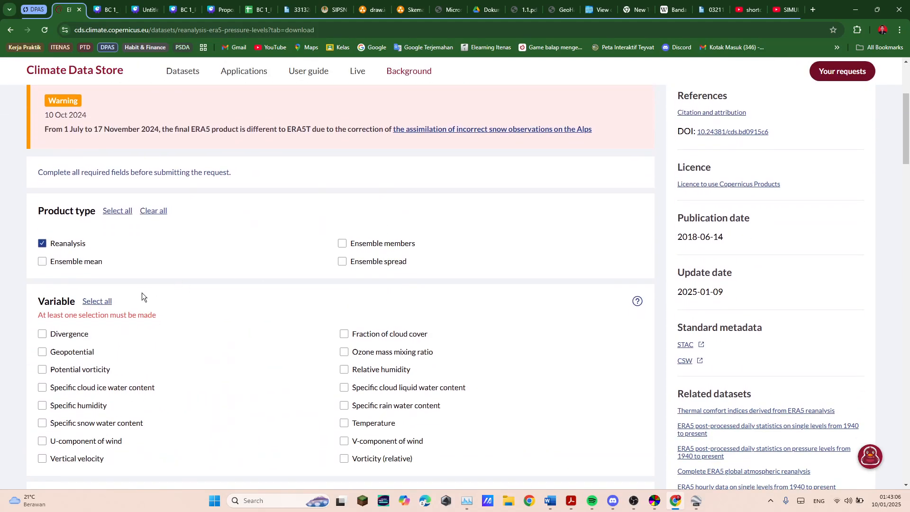
pyautogui.click(344, 307)
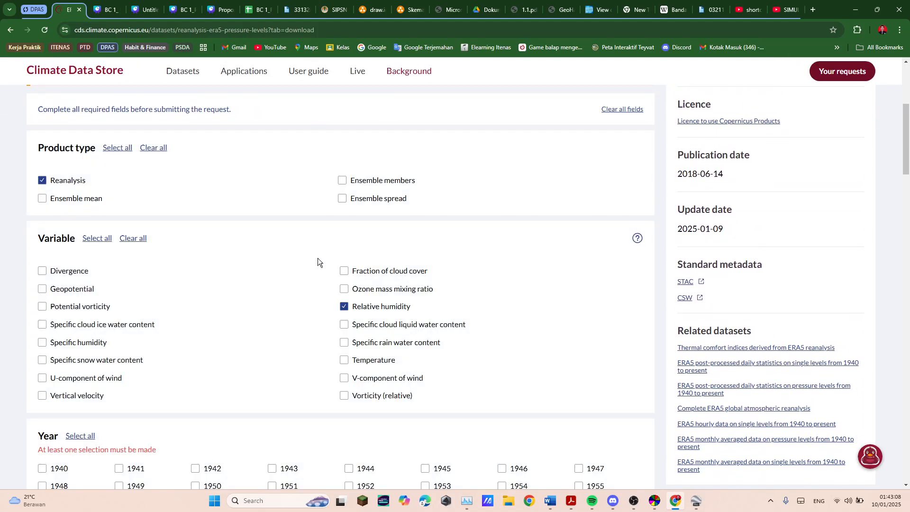
pyautogui.scroll(-5, 309, 320)
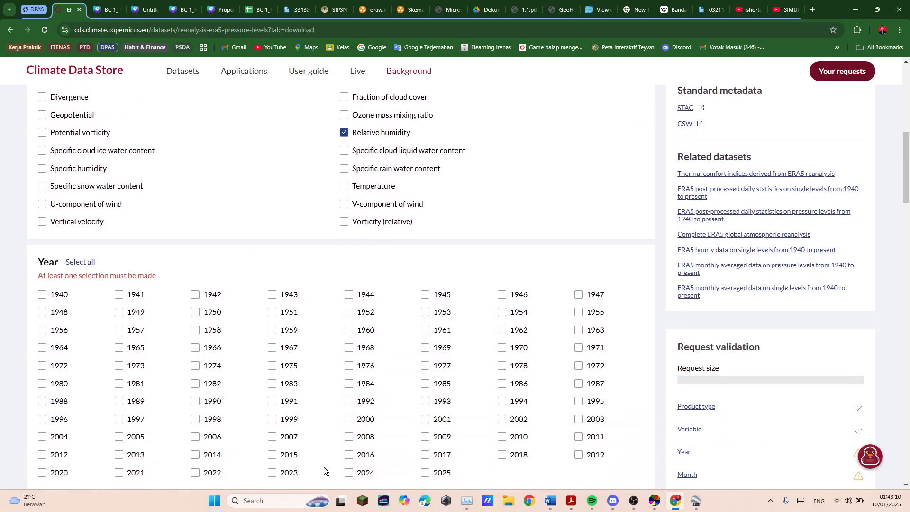
pyautogui.click(274, 396)
# Step: Select January and February as the months of the request
pyautogui.scroll(-2, 288, 406)
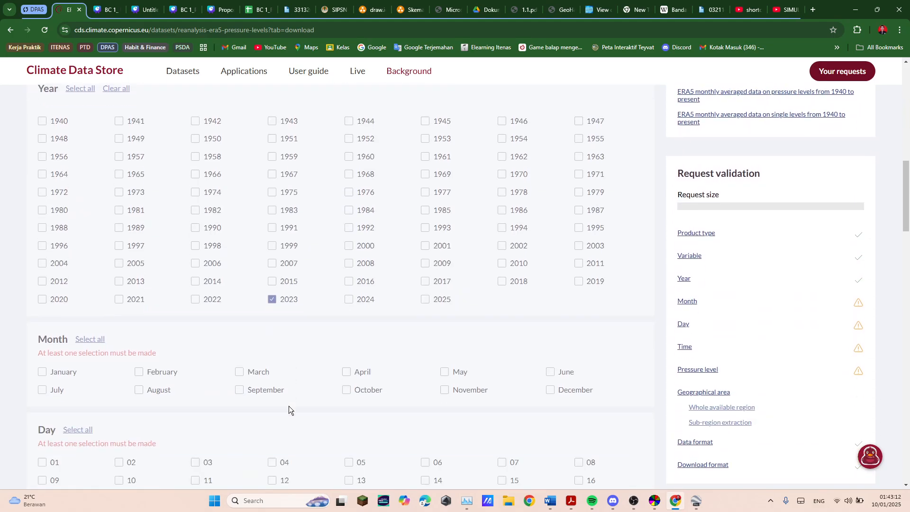
pyautogui.click(66, 373)
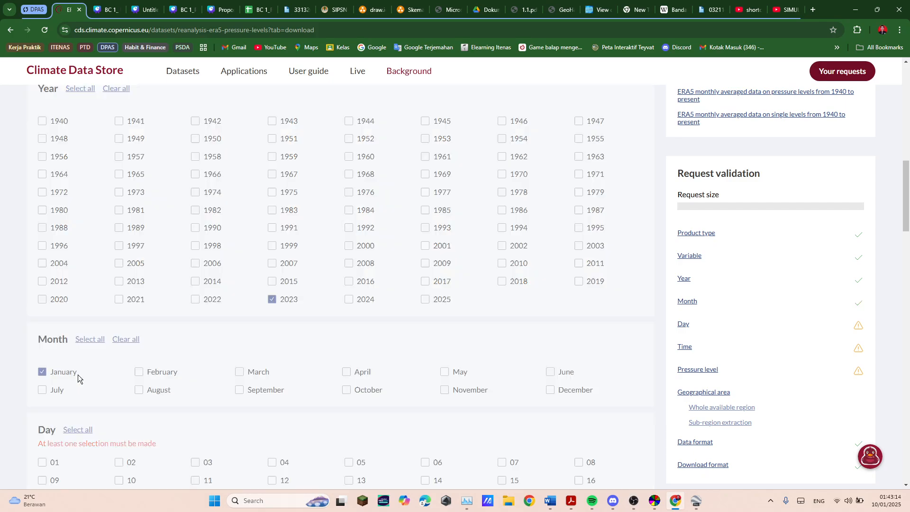
pyautogui.click(145, 375)
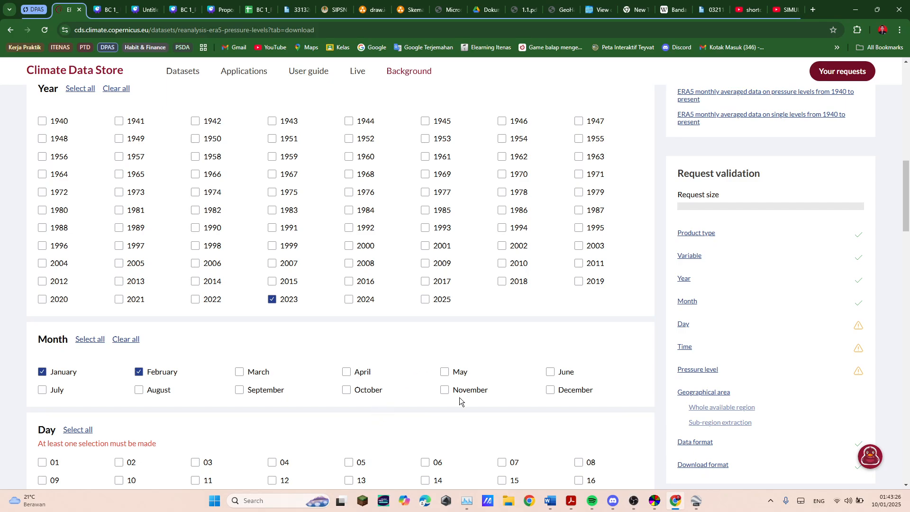
# Step: Include all days and all hourly times in the request
pyautogui.scroll(-2, 291, 429)
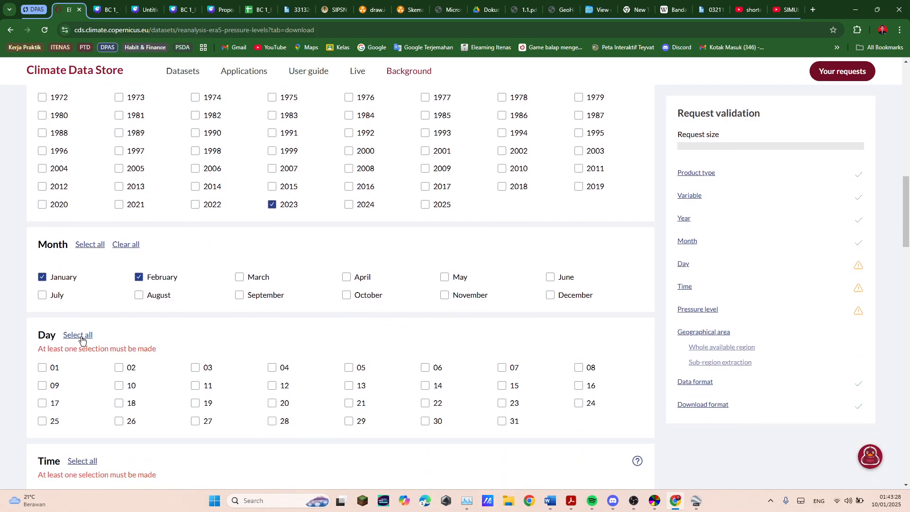
pyautogui.click(79, 335)
pyautogui.scroll(-2, 83, 364)
pyautogui.click(82, 366)
# Step: Include all pressure levels from 1 hPa to 1000 hPa in the request
pyautogui.scroll(-2, 80, 369)
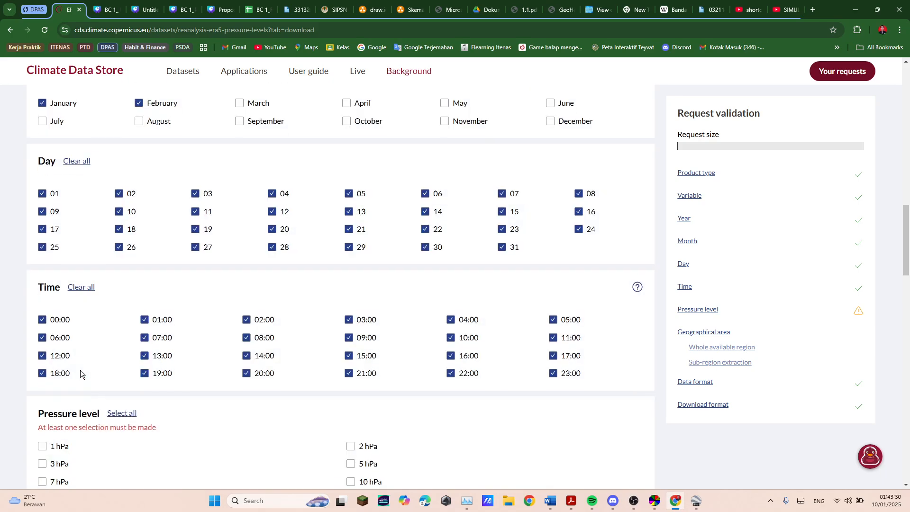
pyautogui.click(120, 413)
pyautogui.scroll(-7, 149, 384)
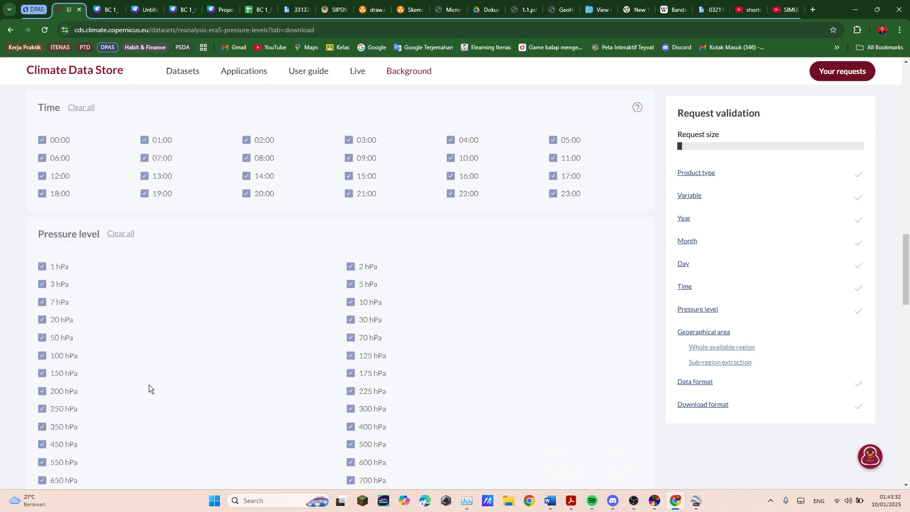
pyautogui.scroll(-2, 319, 269)
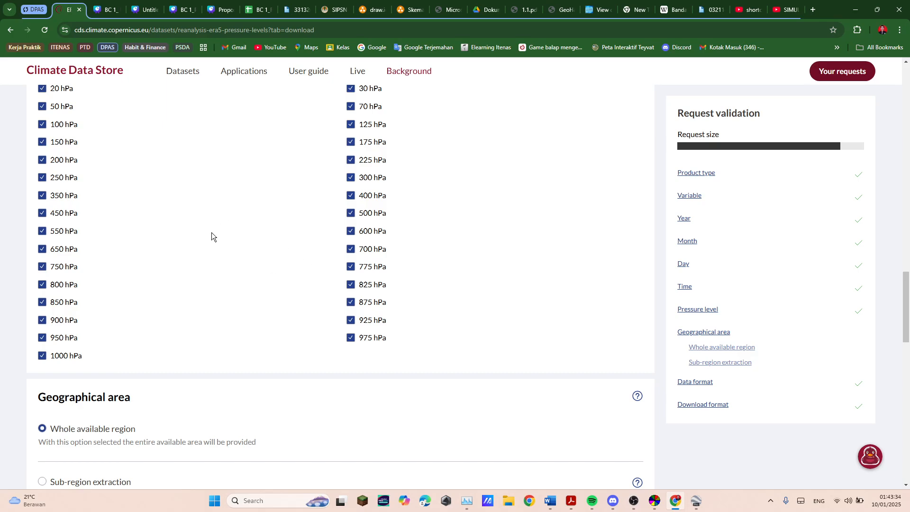
# Step: Switch the geographical area of the request to sub-region extraction
pyautogui.scroll(-4, 212, 234)
pyautogui.click(70, 310)
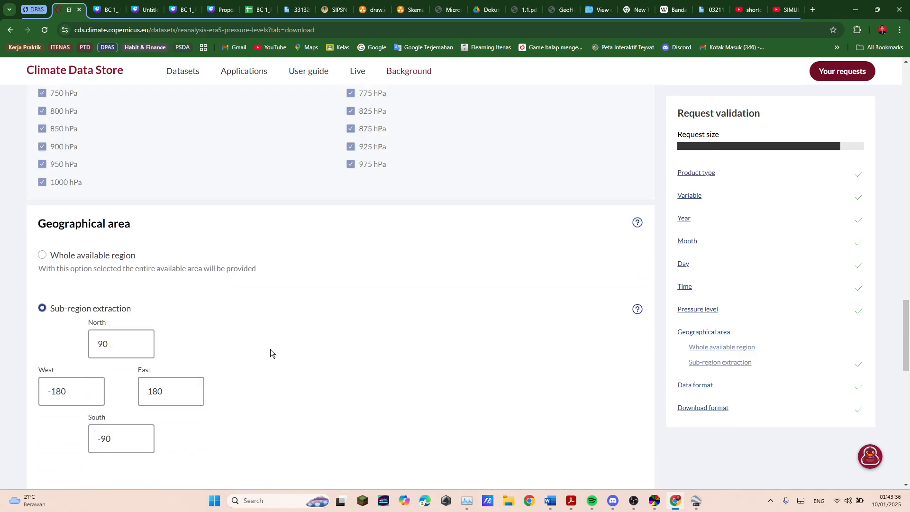
pyautogui.scroll(-2, 89, 248)
# Step: Choose NetCDF4 (Experimental) as the data format and submit the pressure-level request form
pyautogui.scroll(-2, 578, 367)
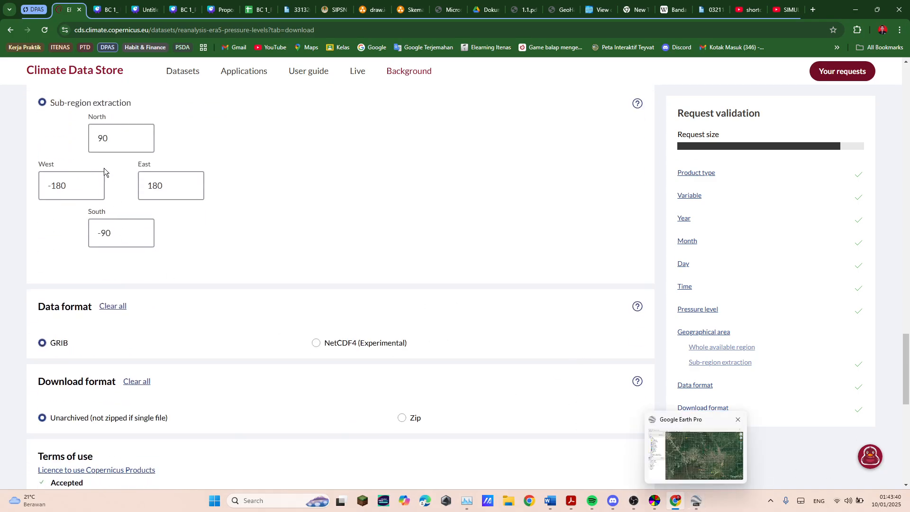
pyautogui.click(350, 349)
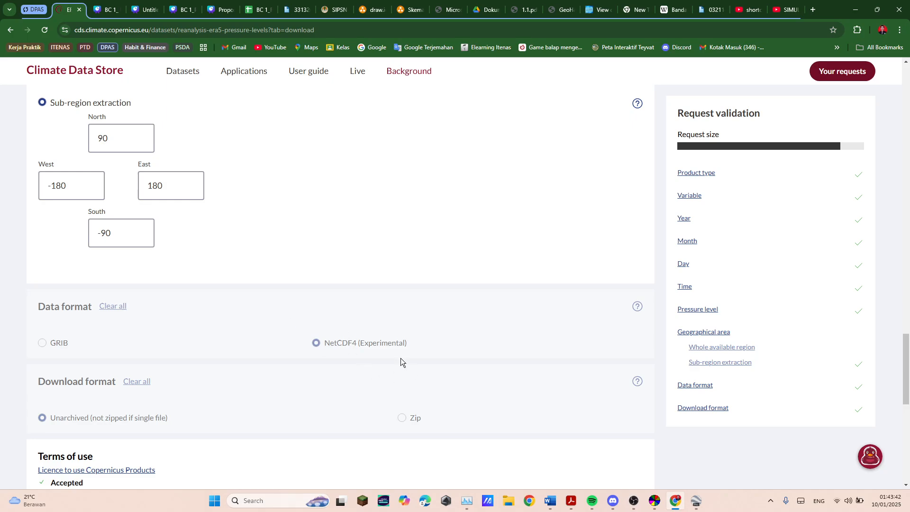
pyautogui.scroll(-1, 344, 339)
pyautogui.scroll(-1, 344, 342)
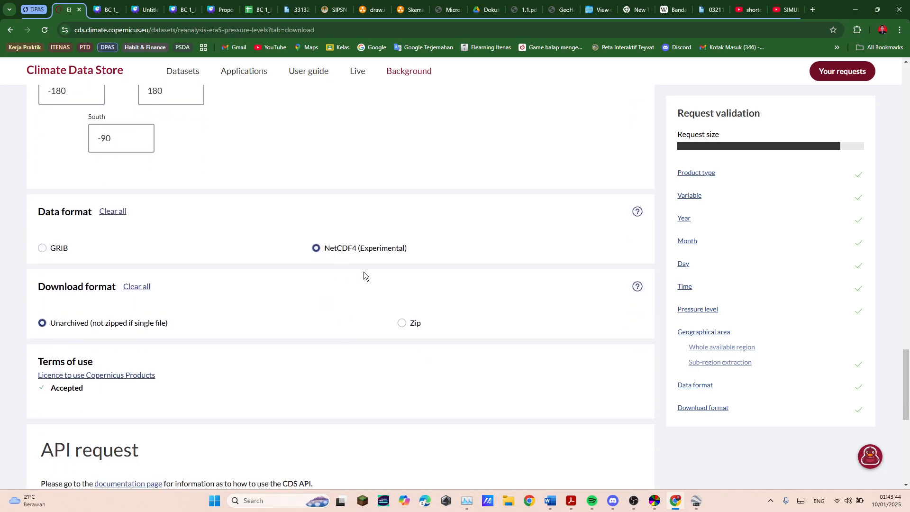
pyautogui.scroll(-4, 53, 426)
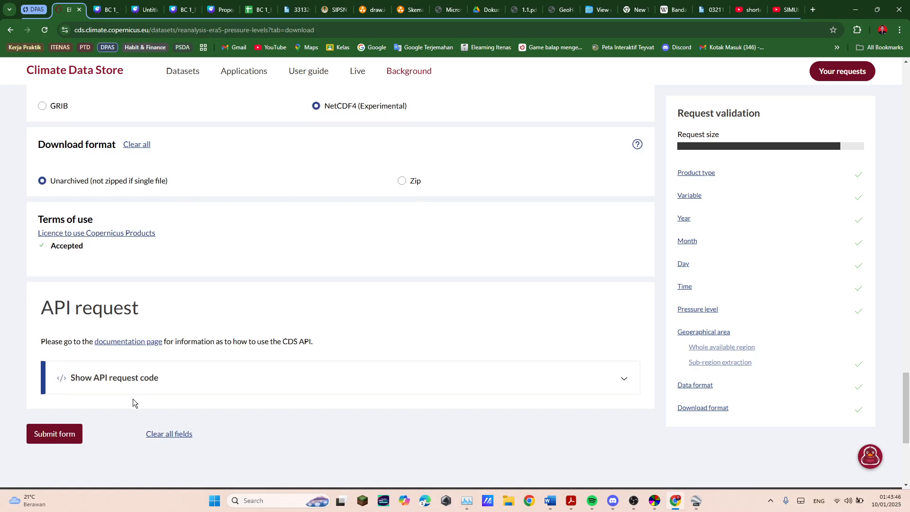
pyautogui.click(63, 401)
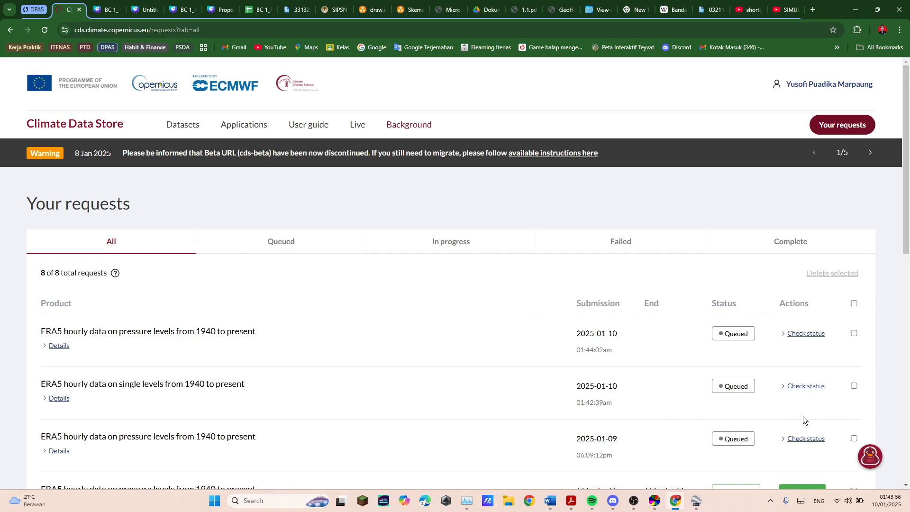
pyautogui.scroll(-2, 802, 416)
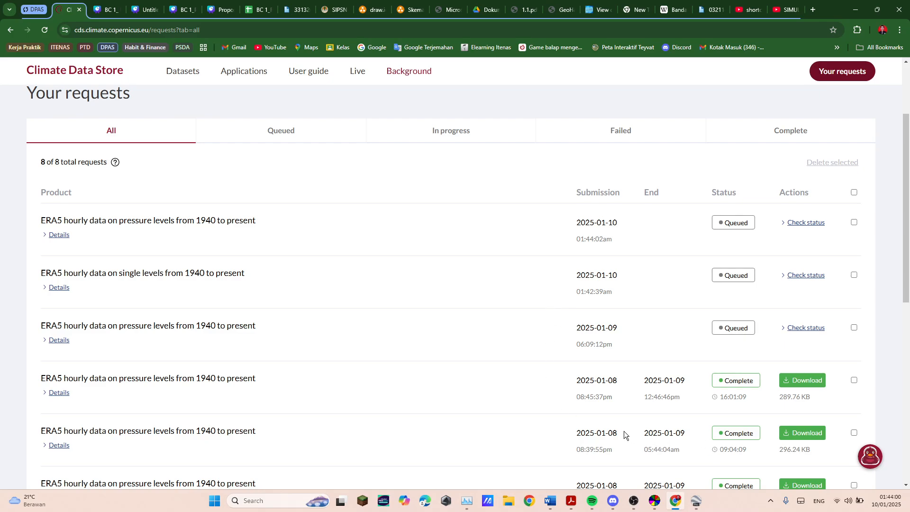
# Step: Open Data Meteorologi Kalsel.xlsx in Excel and look through its hourly 2023 weather records from the last row back to the first
pyautogui.press('super')
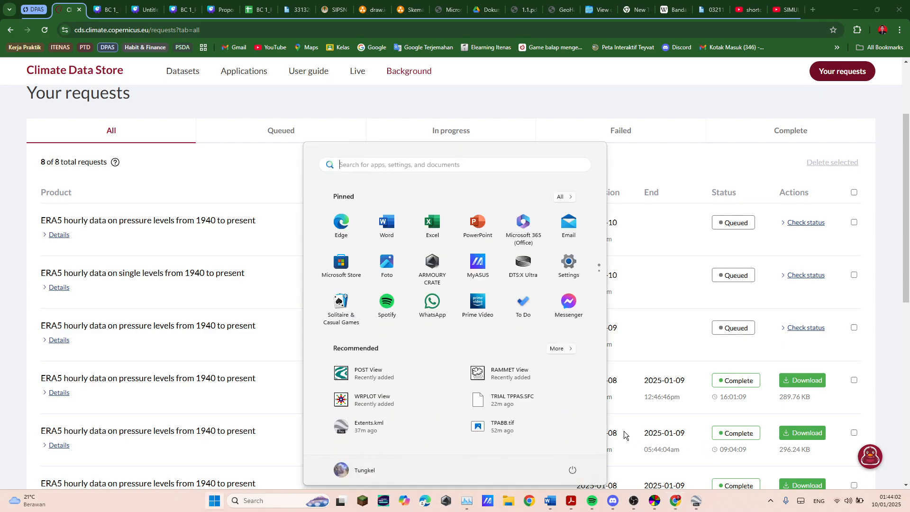
pyautogui.click(434, 230)
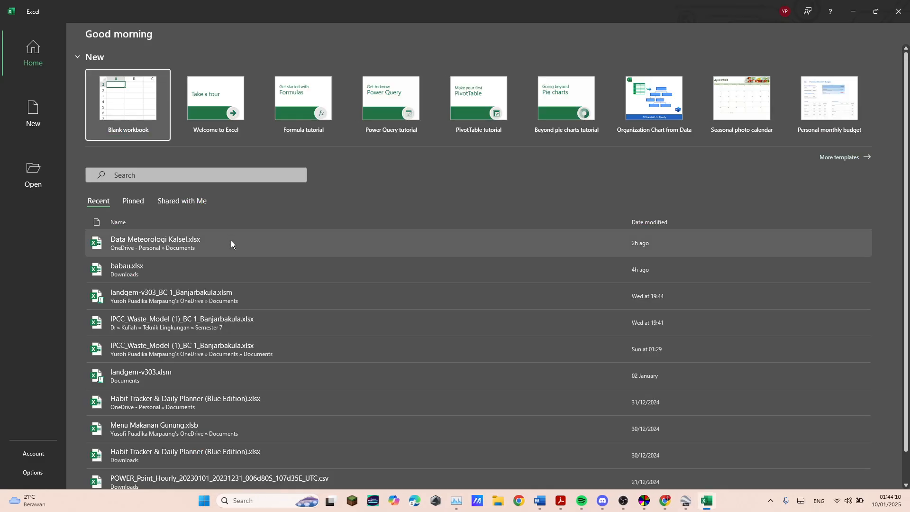
pyautogui.click(234, 252)
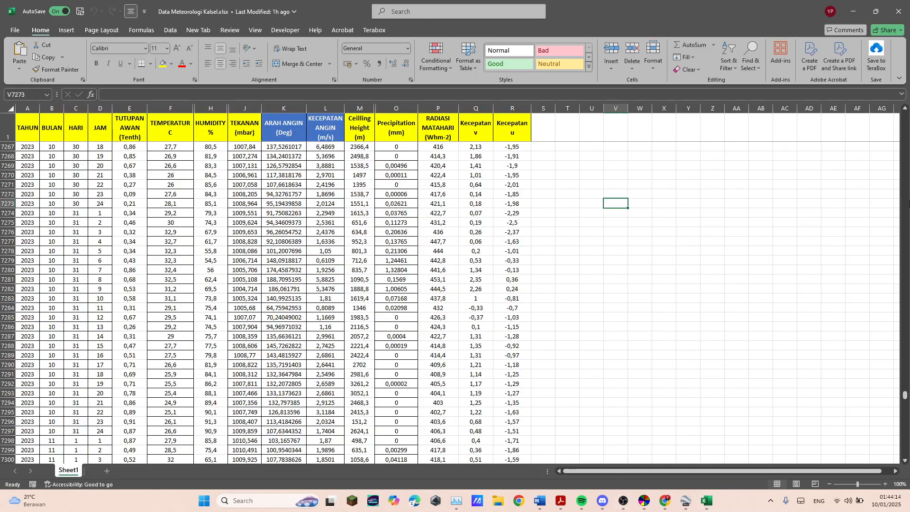
pyautogui.moveTo(905, 395); pyautogui.dragTo(906, 463)
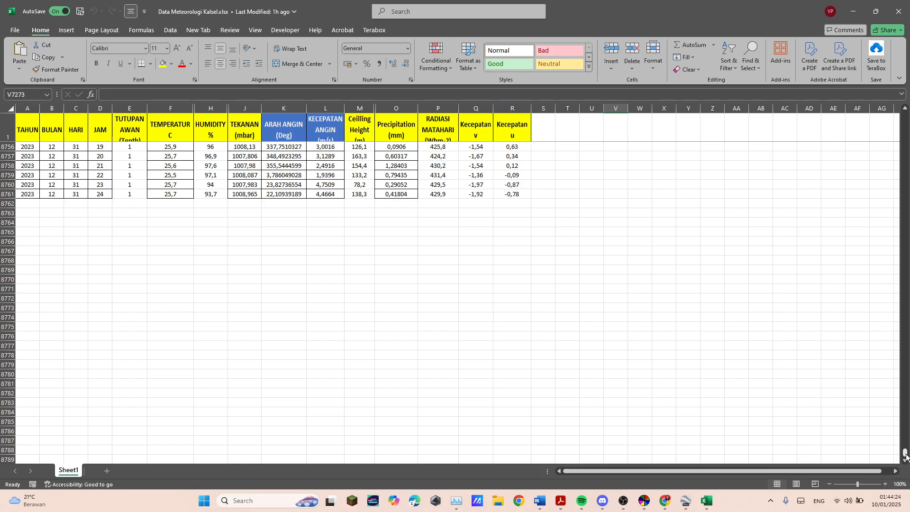
pyautogui.moveTo(905, 455); pyautogui.dragTo(906, 116)
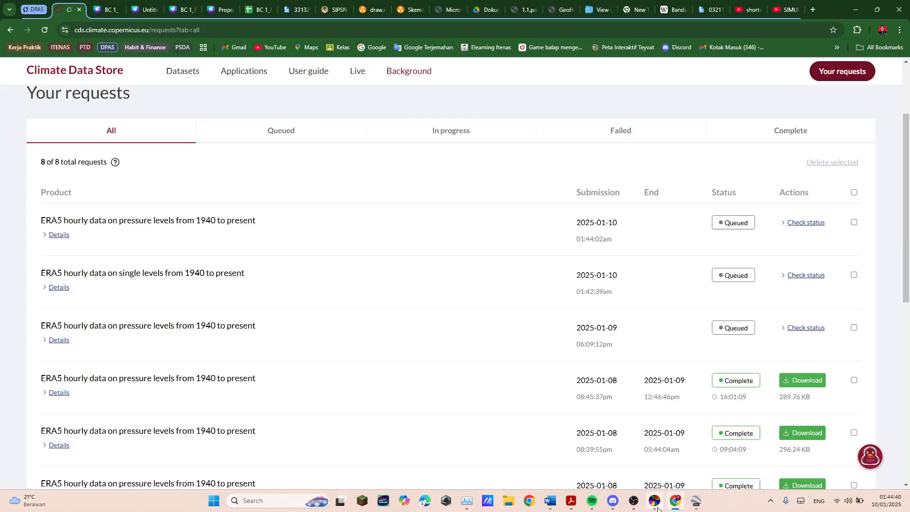
# Step: Switch to AERMET View and start a new project
pyautogui.click(656, 503)
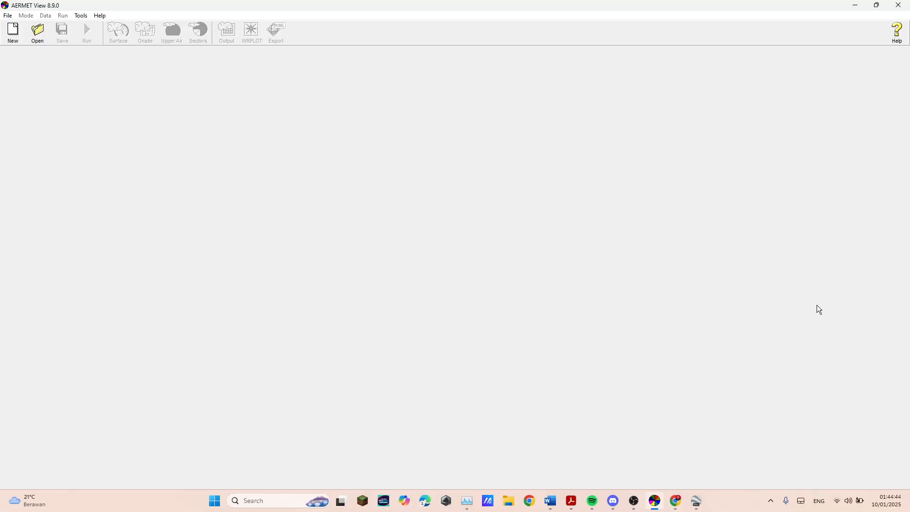
pyautogui.click(19, 42)
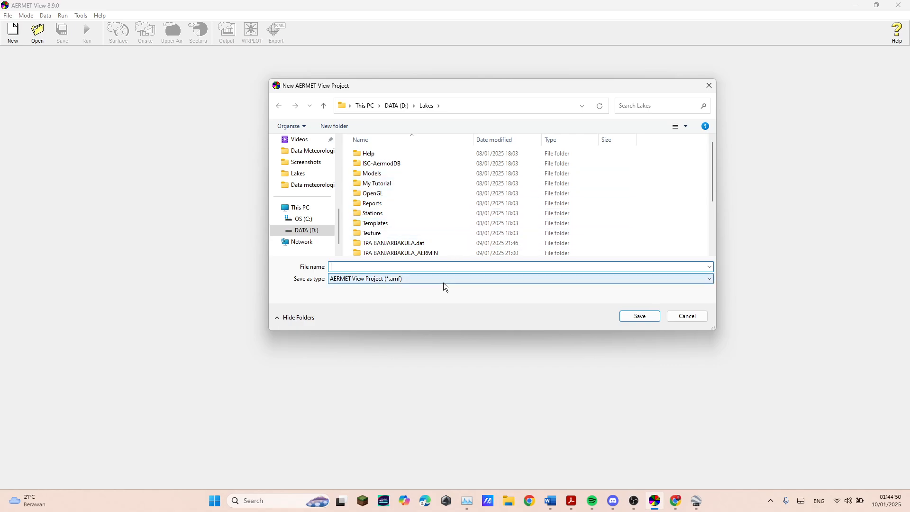
pyautogui.write('TUTORIAL')
pyautogui.press('Return')
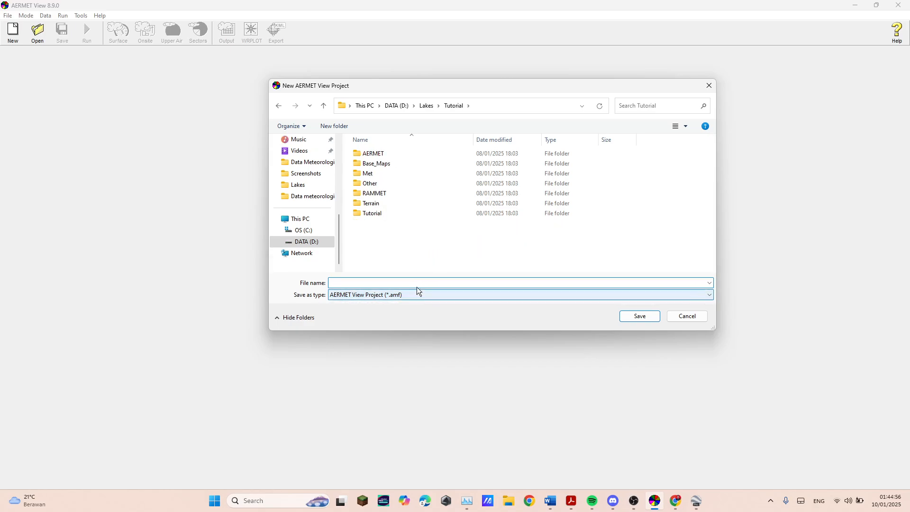
pyautogui.click(430, 108)
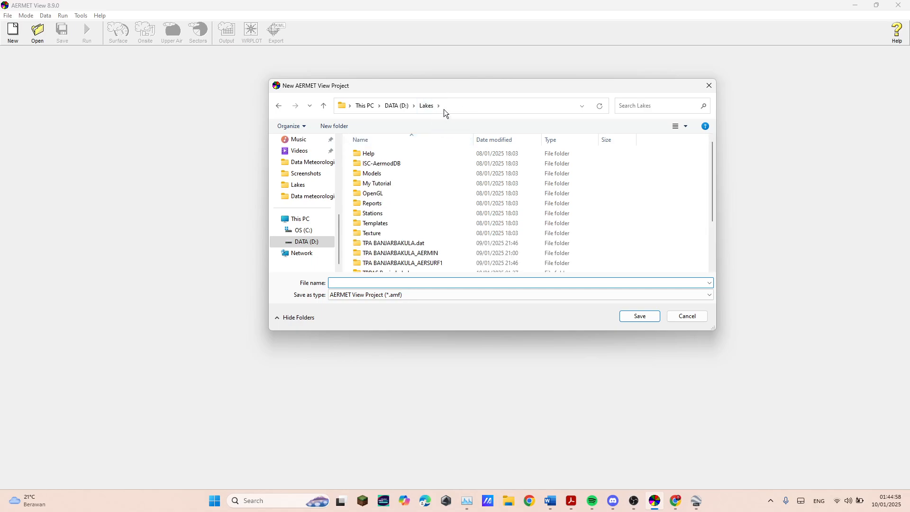
# Step: Create the new project as TUTORIALAERMET in the Lakes folder
pyautogui.scroll(-4, 433, 175)
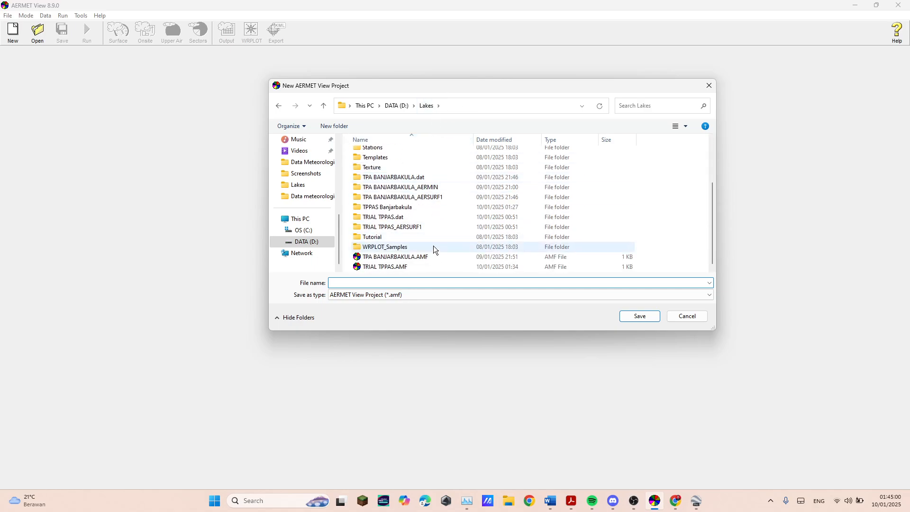
pyautogui.write('TUTORIAL')
pyautogui.click(417, 235)
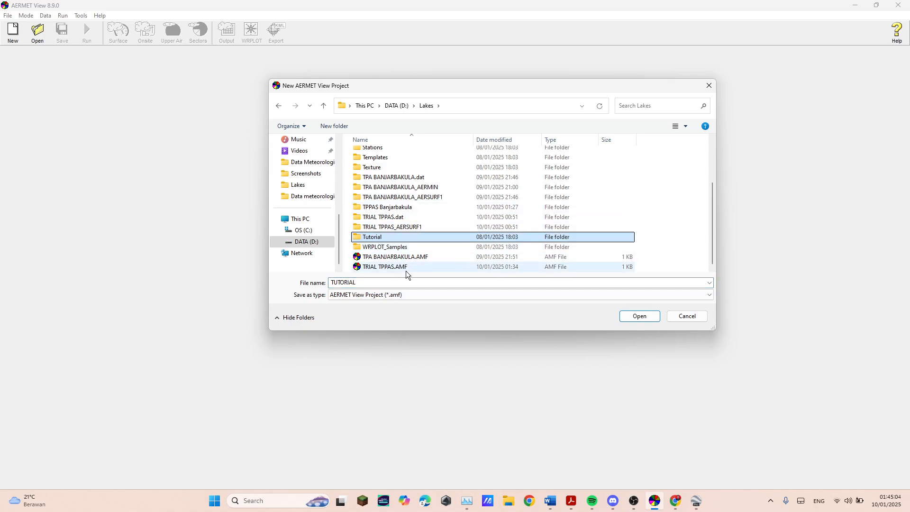
pyautogui.doubleClick(406, 237)
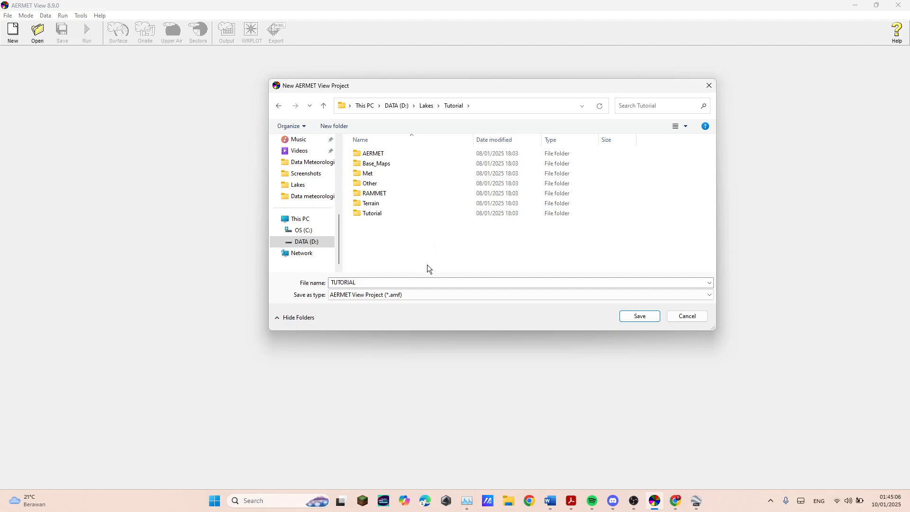
pyautogui.click(419, 112)
pyautogui.click(390, 282)
pyautogui.click(390, 284)
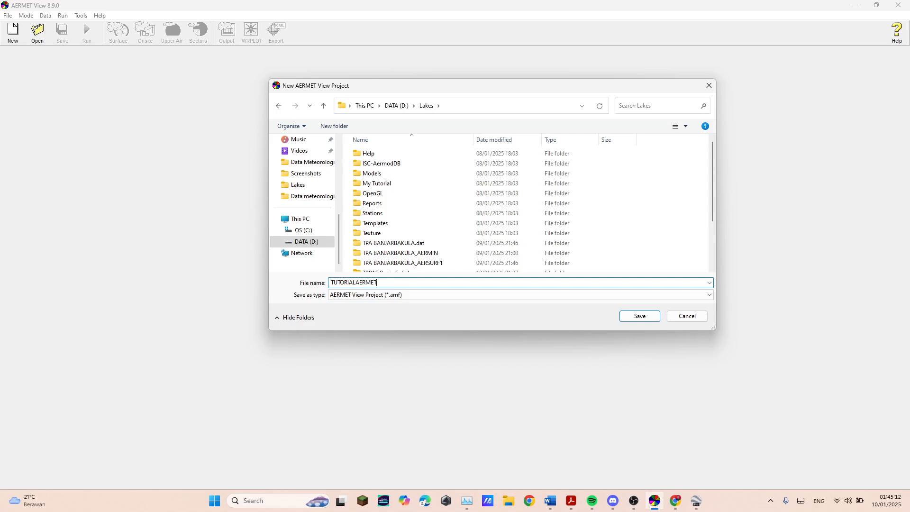
pyautogui.write('AERMET')
pyautogui.click(639, 316)
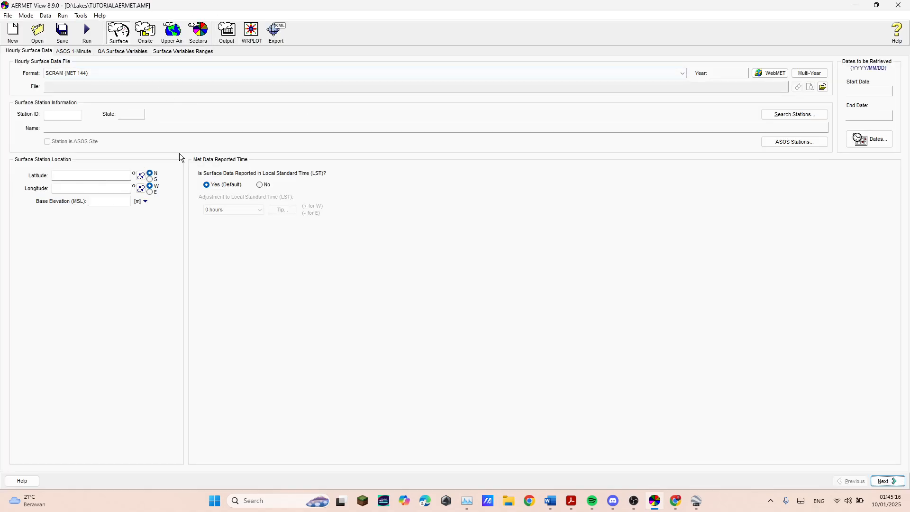
# Step: Open the utility for importing hourly surface data from Excel
pyautogui.click(81, 17)
pyautogui.moveTo(104, 27)
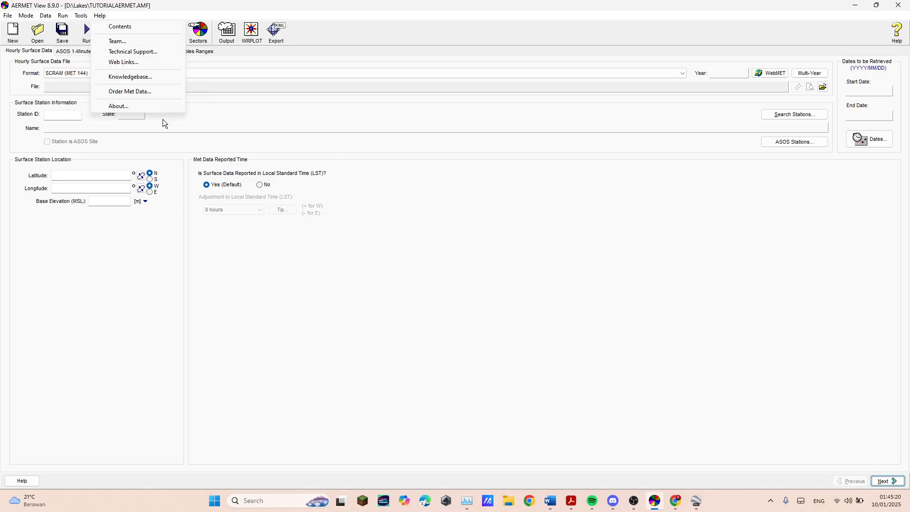
pyautogui.click(124, 317)
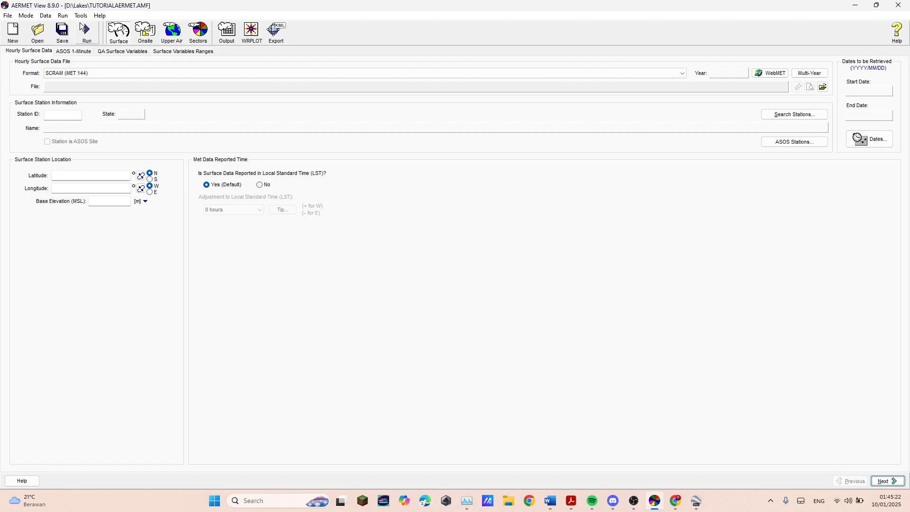
pyautogui.click(81, 17)
pyautogui.moveTo(185, 27)
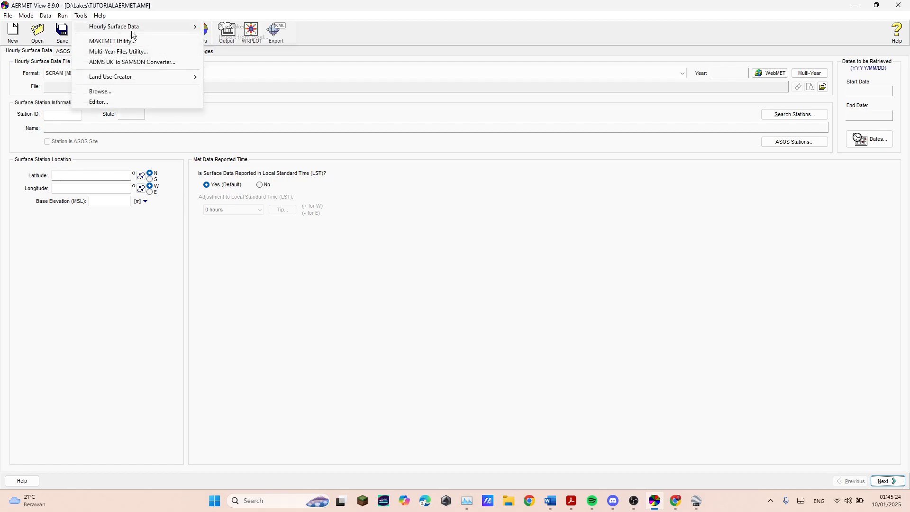
pyautogui.click(239, 37)
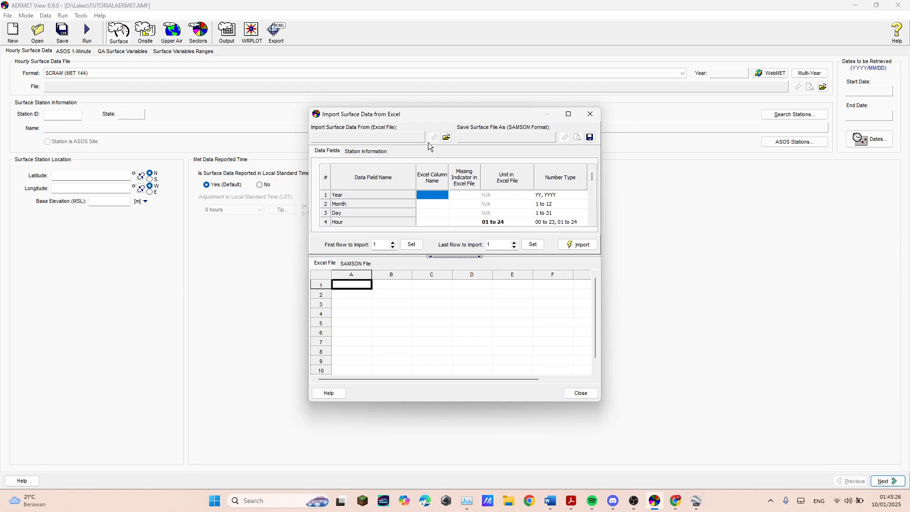
# Step: Find and load Data Meteorologi Kalsel.xlsx as the source workbook for the surface data import
pyautogui.click(446, 138)
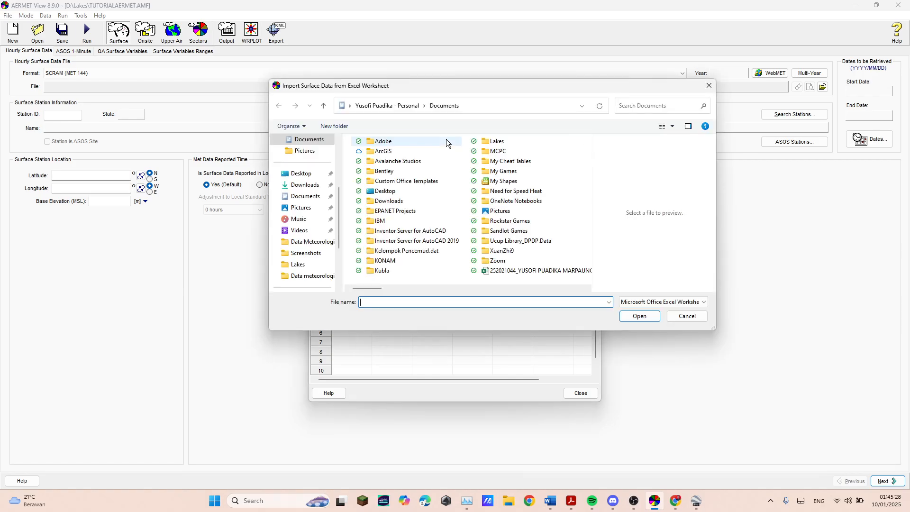
pyautogui.click(664, 107)
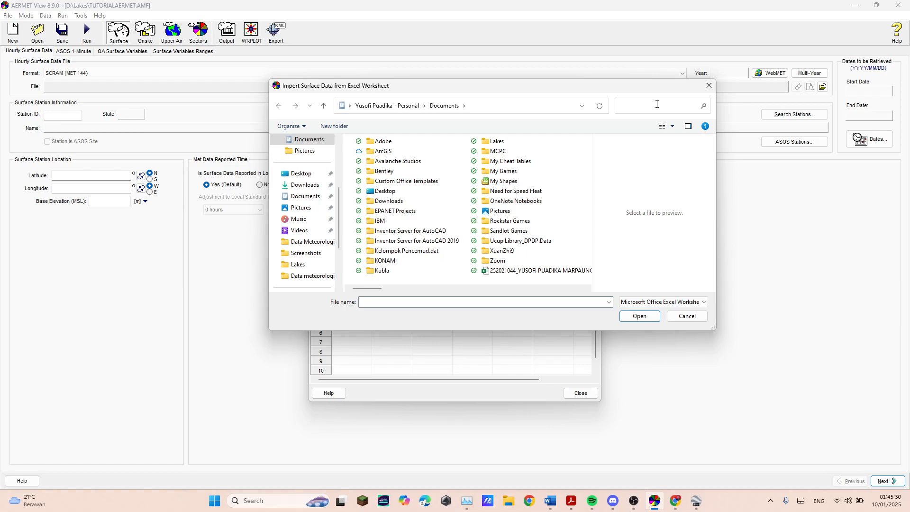
pyautogui.write('data')
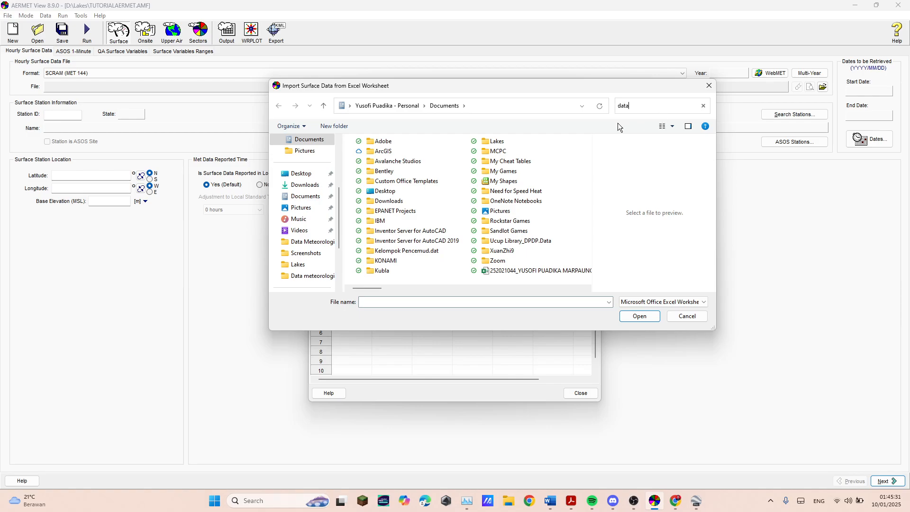
pyautogui.click(425, 149)
pyautogui.click(639, 316)
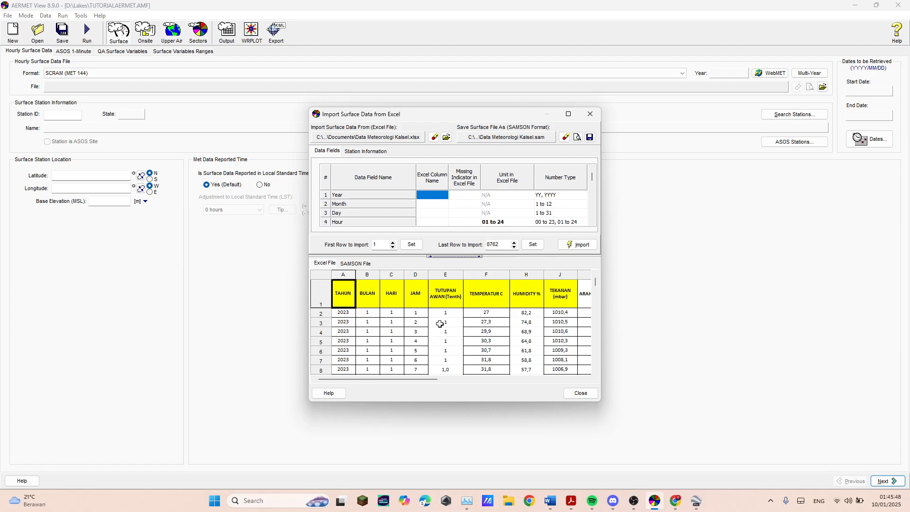
# Step: Map the Year, Month, Day and Hour fields to Excel columns A, B, C and D
pyautogui.moveTo(418, 379); pyautogui.dragTo(360, 382)
pyautogui.click(343, 274)
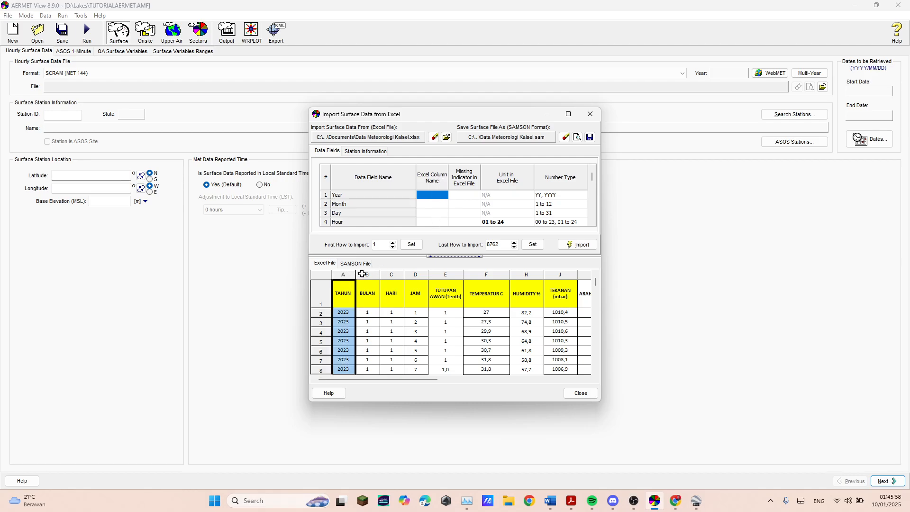
pyautogui.click(367, 273)
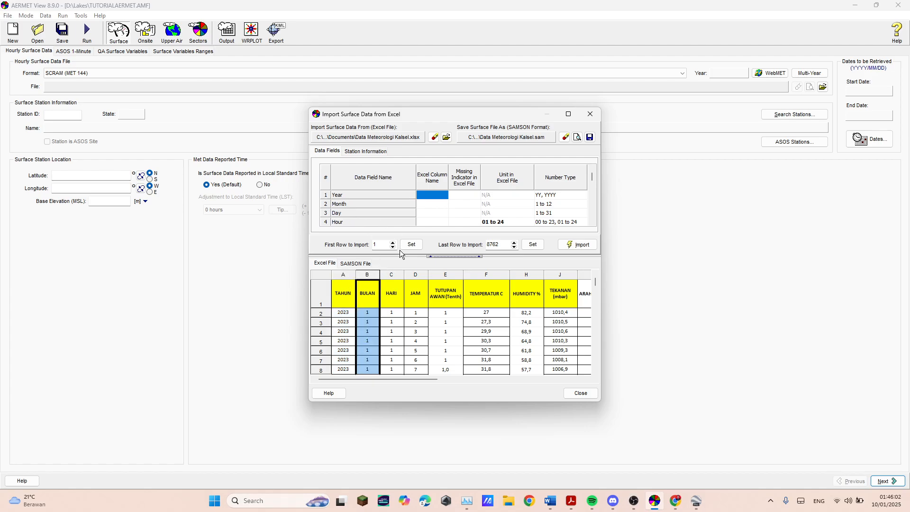
pyautogui.click(390, 273)
pyautogui.click(430, 195)
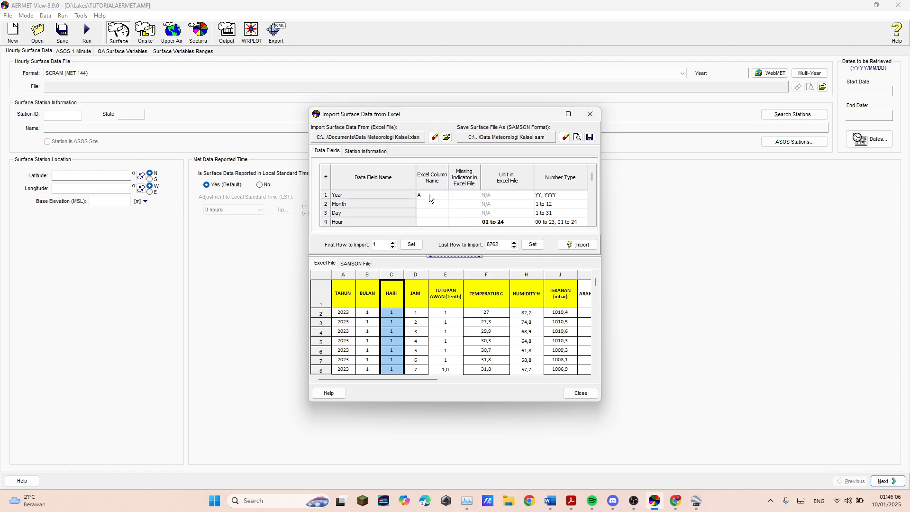
pyautogui.write('V')
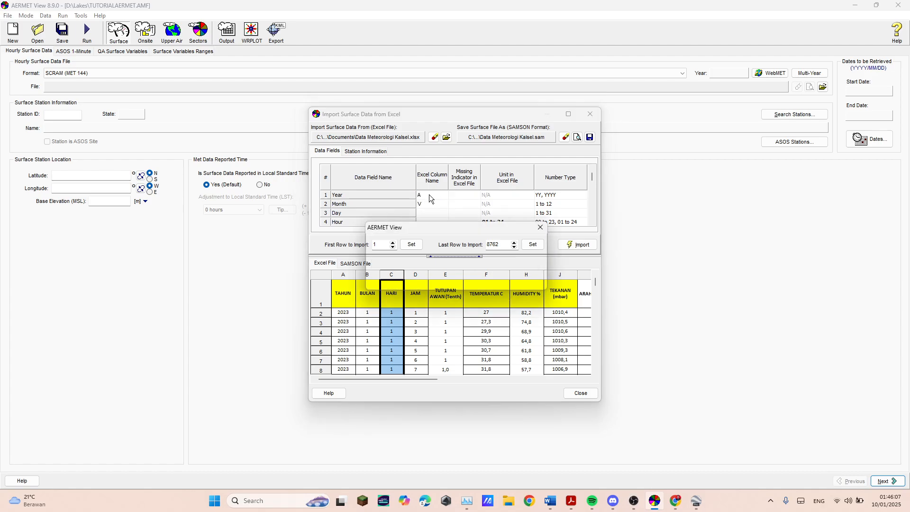
pyautogui.click(540, 227)
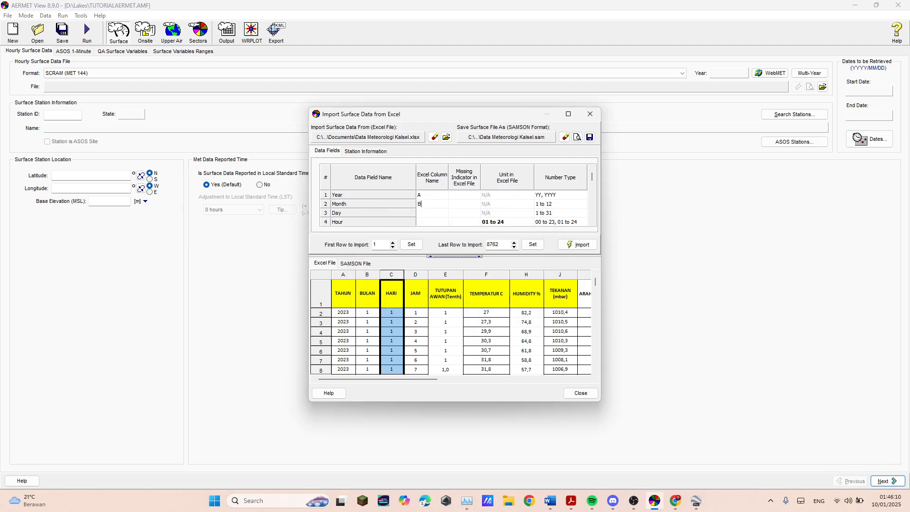
pyautogui.press('Return')
pyautogui.write('D')
pyautogui.press('Return')
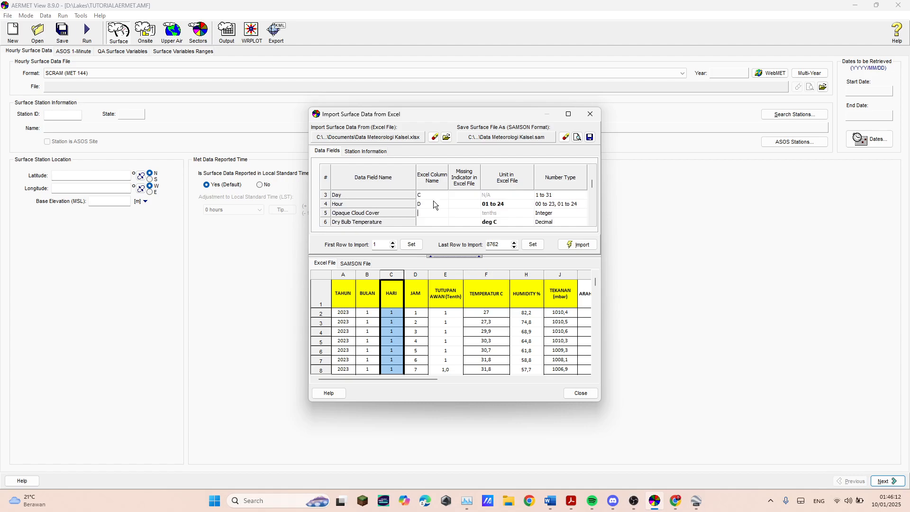
# Step: Map Opaque Cloud Cover to column E, Dry Bulb Temperature to F, Relative Humidity to H and Station Pressure to J
pyautogui.write('E')
pyautogui.press('Return')
pyautogui.write('F')
pyautogui.press('Return')
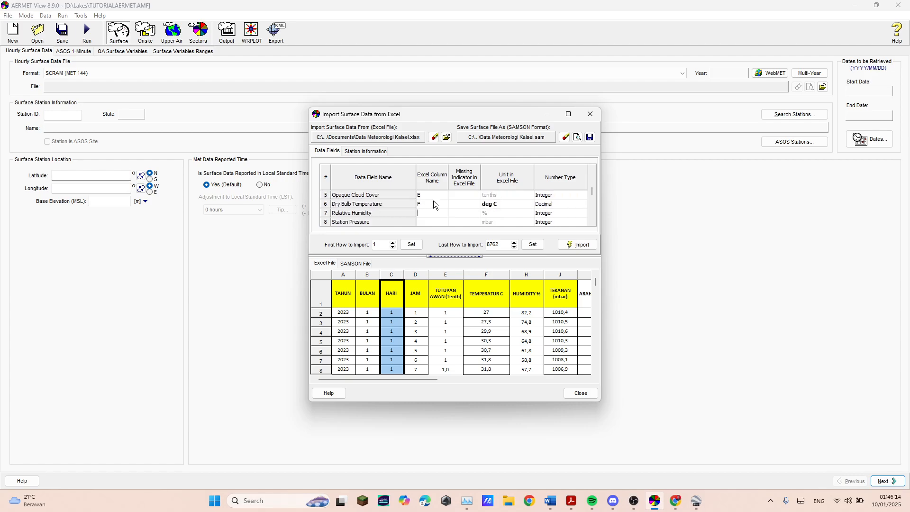
pyautogui.write('H')
pyautogui.press('Return')
pyautogui.write('J')
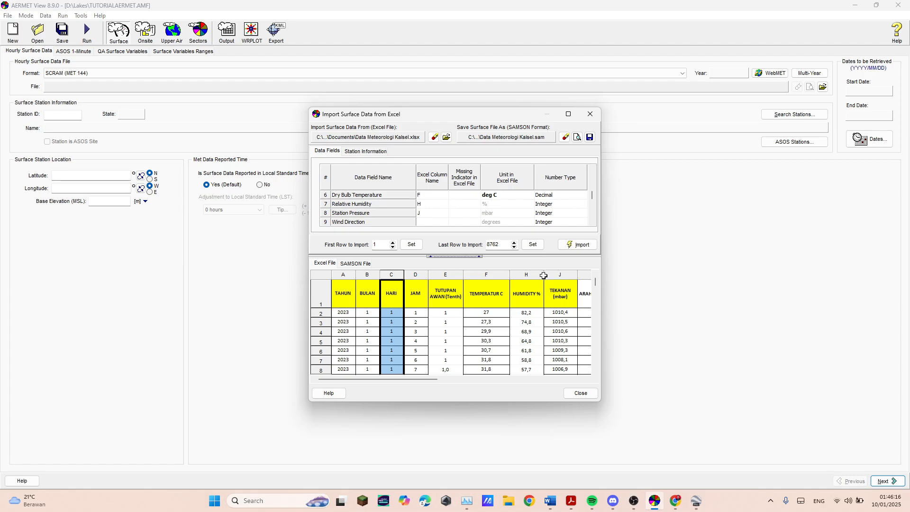
# Step: Map Wind Direction to column K, Wind Speed to L and Ceiling Height to M
pyautogui.moveTo(385, 379); pyautogui.dragTo(454, 382)
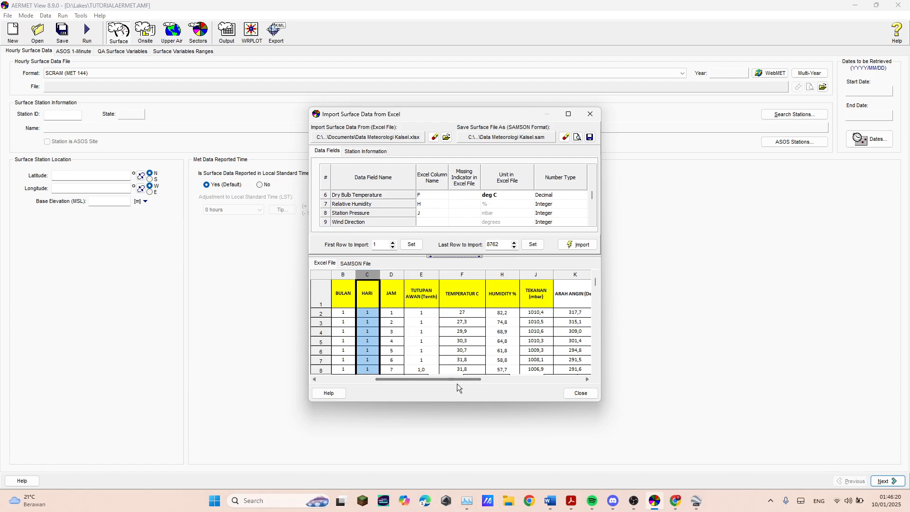
pyautogui.click(429, 222)
pyautogui.write('K')
pyautogui.click(428, 222)
pyautogui.write('L')
pyautogui.click(428, 222)
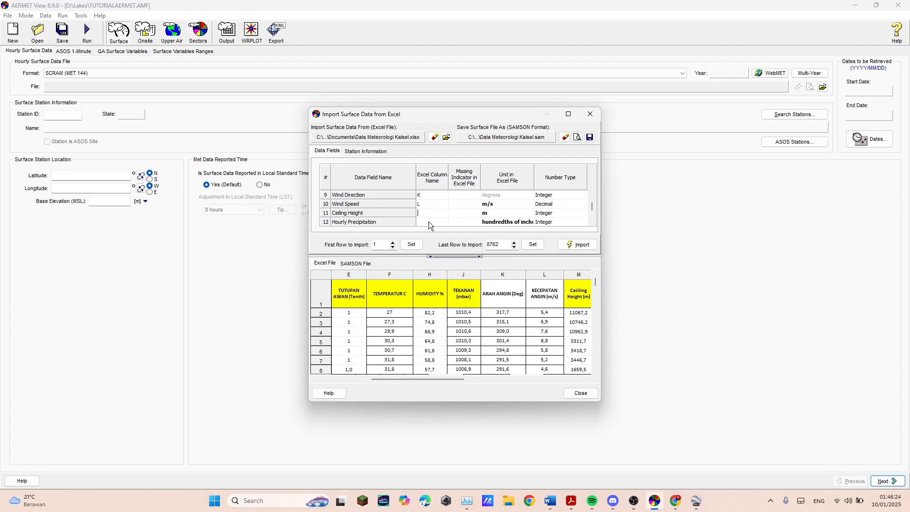
pyautogui.write('M')
# Step: Map Hourly Precipitation to column O with mm as its unit, and Global Horizontal Radiation to column P
pyautogui.moveTo(428, 378); pyautogui.dragTo(451, 379)
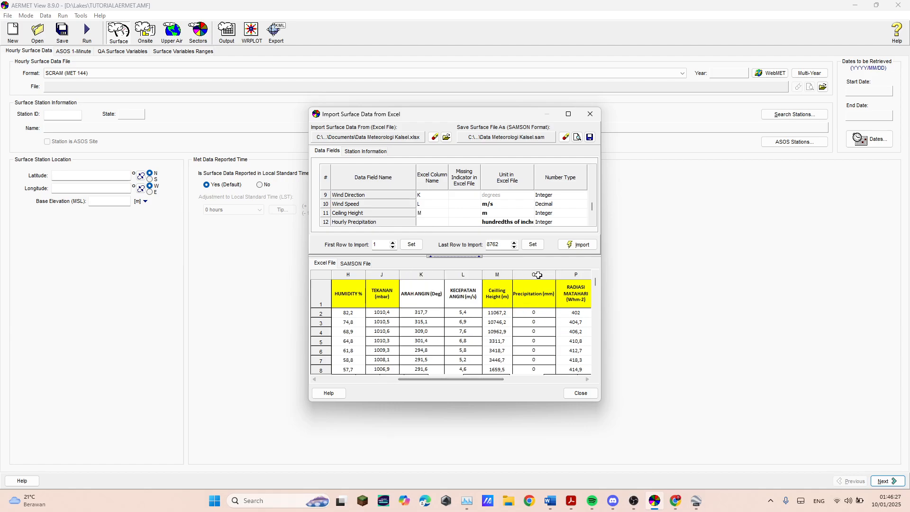
pyautogui.click(435, 221)
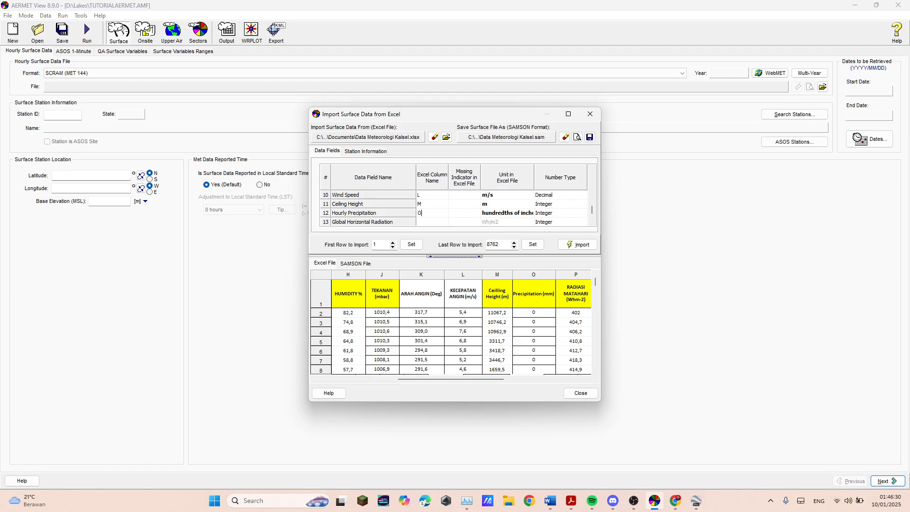
pyautogui.write('O')
pyautogui.press('Return')
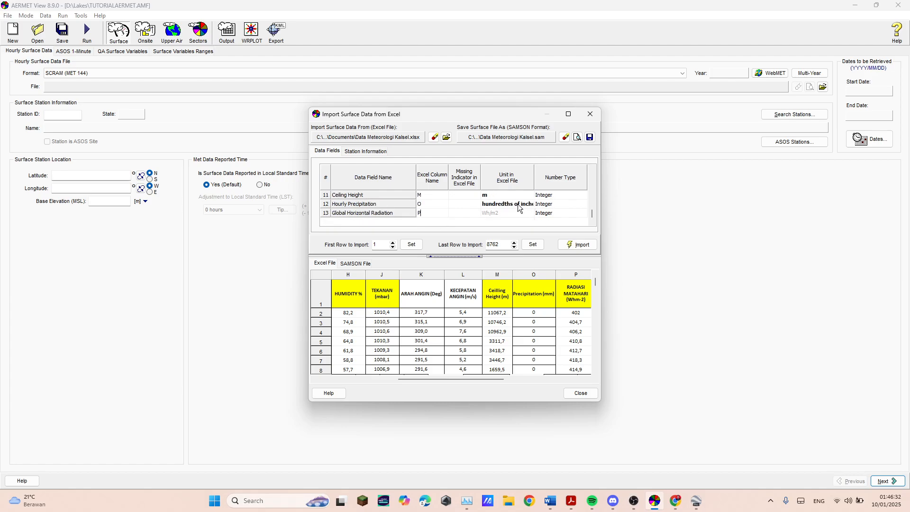
pyautogui.click(518, 205)
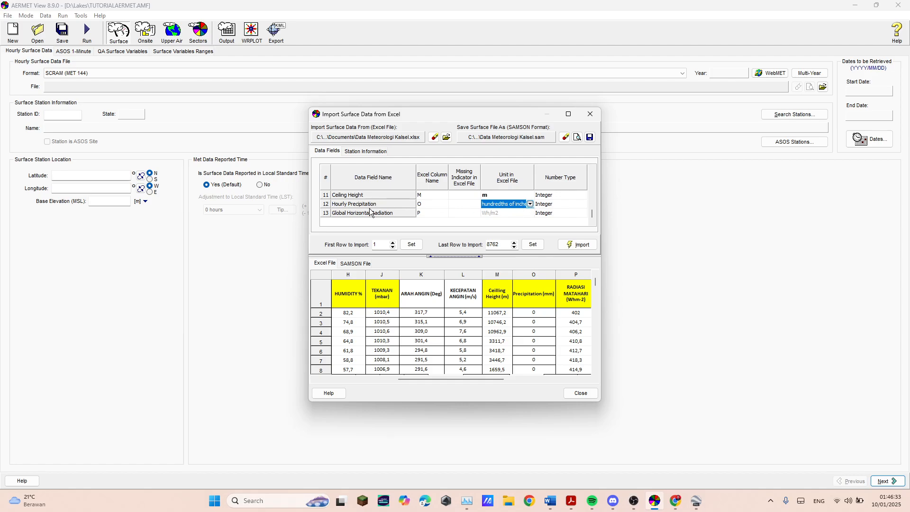
pyautogui.click(530, 203)
pyautogui.click(502, 220)
# Step: Set the missing indicator to 9999 for all data fields, from Year through Global Horizontal Radiation
pyautogui.moveTo(592, 214); pyautogui.dragTo(592, 173)
pyautogui.click(466, 196)
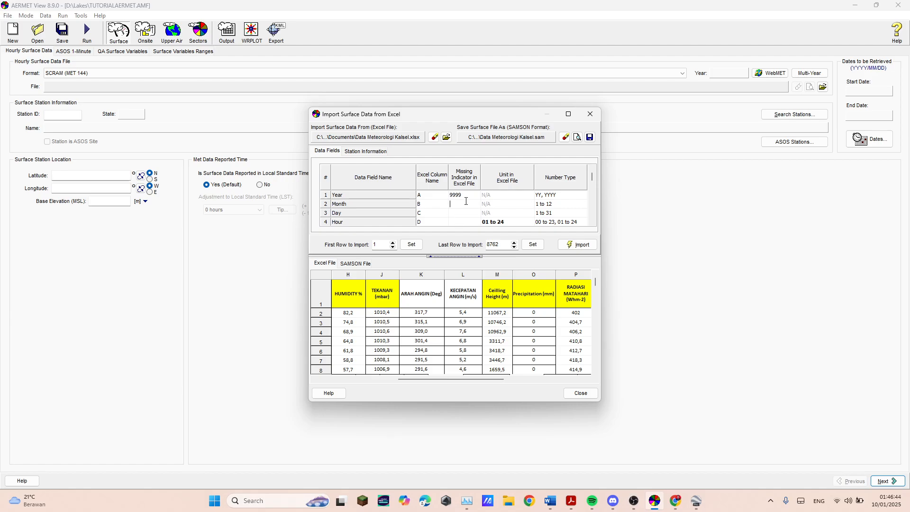
pyautogui.write('9999')
pyautogui.press('Down')
pyautogui.hotkey('ctrl', 'v')
pyautogui.press('Down')
pyautogui.hotkey('ctrl', 'v')
pyautogui.press('Down')
pyautogui.write('9999')
pyautogui.press('Down')
pyautogui.write('9999')
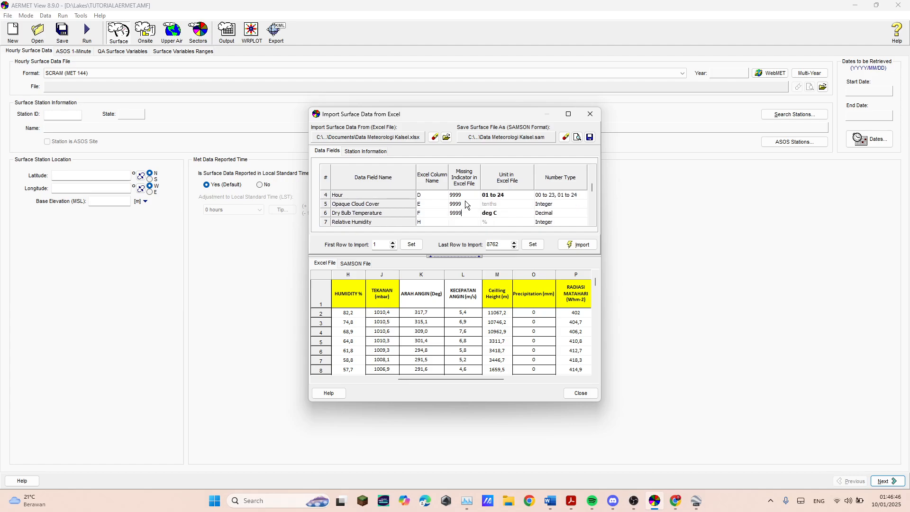
pyautogui.press('Down')
pyautogui.hotkey('ctrl', 'v')
pyautogui.press('Down')
pyautogui.hotkey('ctrl', 'v')
pyautogui.press('Down')
pyautogui.write('9999')
pyautogui.press('Down')
pyautogui.write('9999')
pyautogui.press('Down')
pyautogui.write('9999')
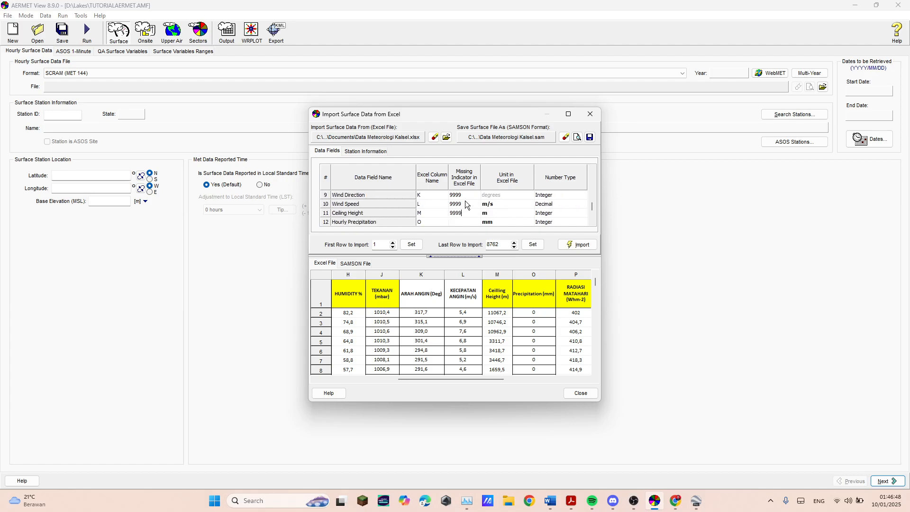
pyautogui.press('Down')
pyautogui.write('9999')
pyautogui.press('Down')
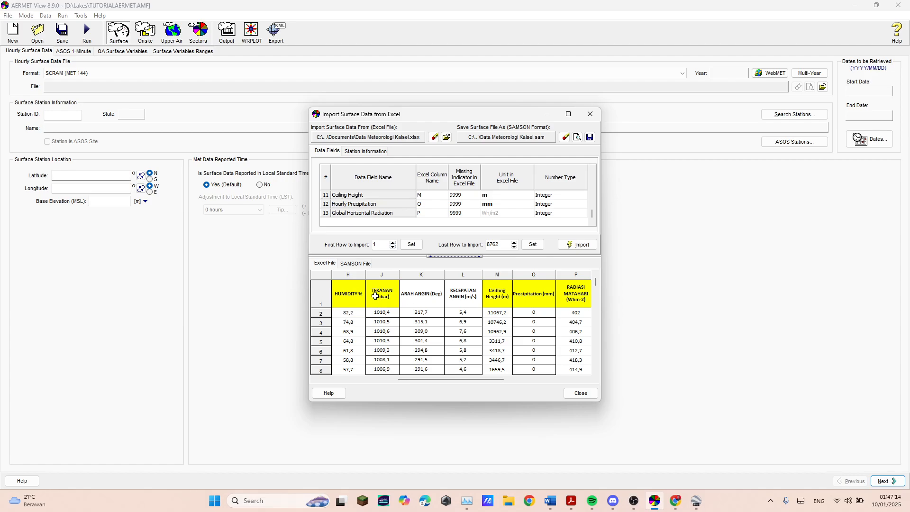
# Step: Set the import range to start at row 2 and end at row 8761, the last data row
pyautogui.click(392, 242)
pyautogui.moveTo(595, 305); pyautogui.dragTo(594, 368)
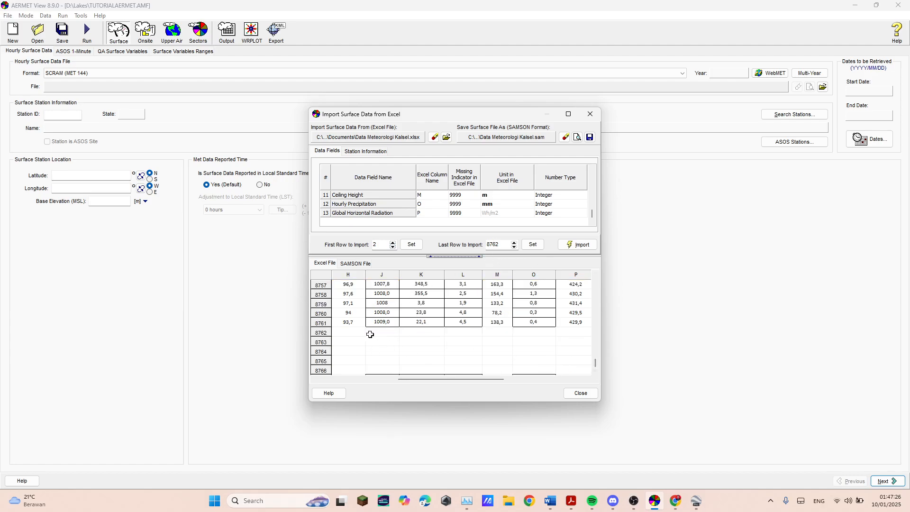
pyautogui.click(514, 246)
# Step: Fill in the station information with station ID 96685, city BANJARMASIN and state ID
pyautogui.click(365, 152)
pyautogui.click(358, 171)
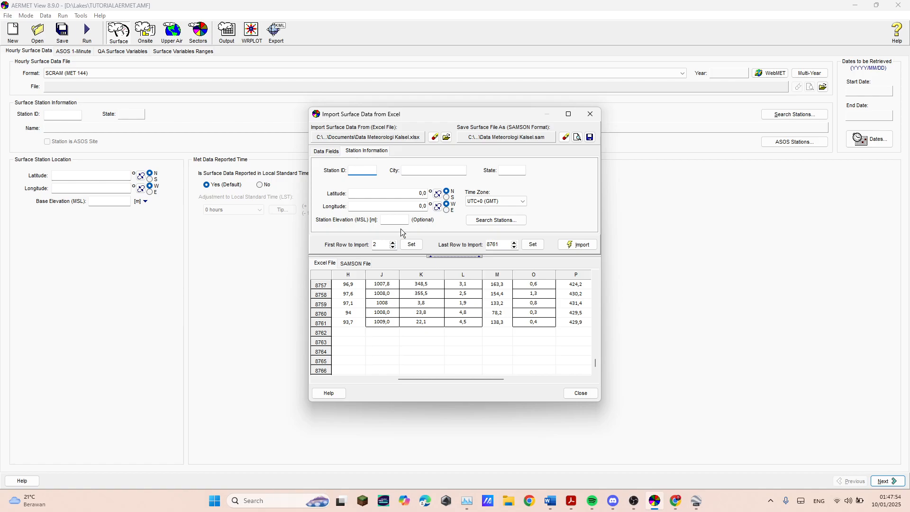
pyautogui.click(353, 170)
pyautogui.write('96685')
pyautogui.click(421, 170)
pyautogui.write('BANJARMASIN')
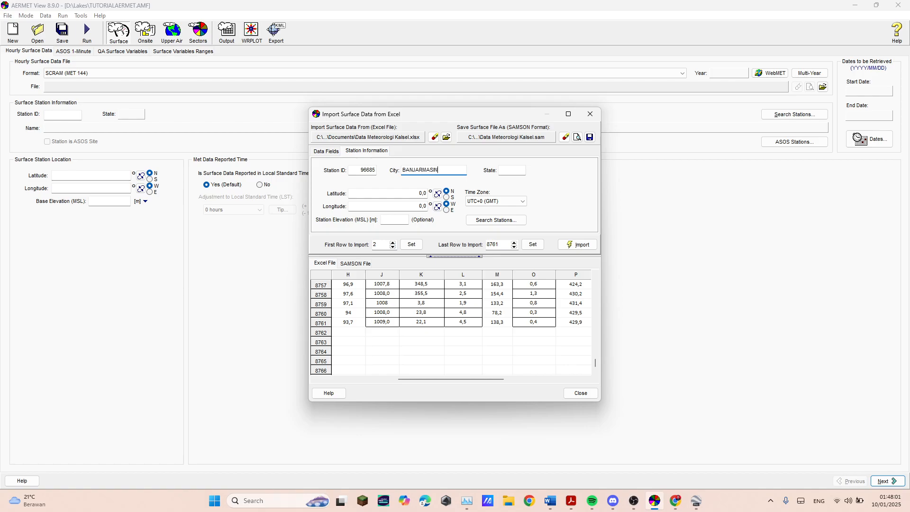
pyautogui.click(511, 170)
# Step: Switch the station coordinates to degrees, minutes and seconds, with south latitude and east longitude
pyautogui.click(437, 194)
pyautogui.click(437, 207)
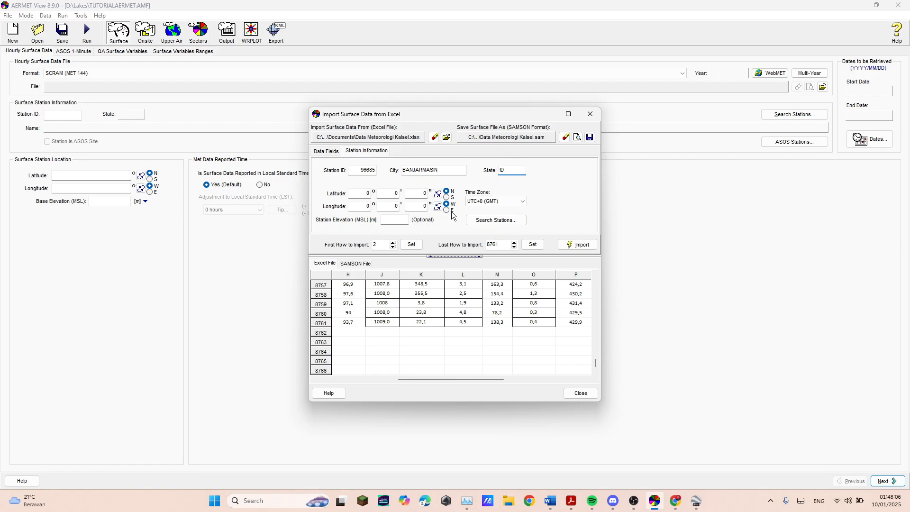
pyautogui.click(446, 197)
pyautogui.click(447, 210)
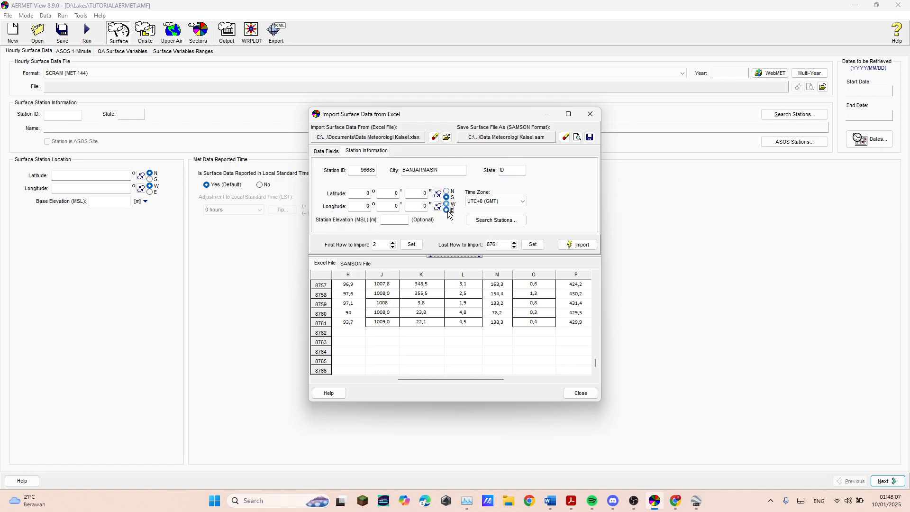
# Step: Enter the station coordinates as latitude 3° 26' 32" and longitude 114° 45' 45"
pyautogui.click(363, 195)
pyautogui.press('BackSpace')
pyautogui.write('3')
pyautogui.press('Tab')
pyautogui.press('Tab')
pyautogui.press('Tab')
pyautogui.write('114')
pyautogui.press('Tab')
pyautogui.write('45')
pyautogui.press('Tab')
pyautogui.write('45')
# Step: Set the station's time zone to UTC+8 (Beijing) and its elevation to 20 m
pyautogui.click(494, 205)
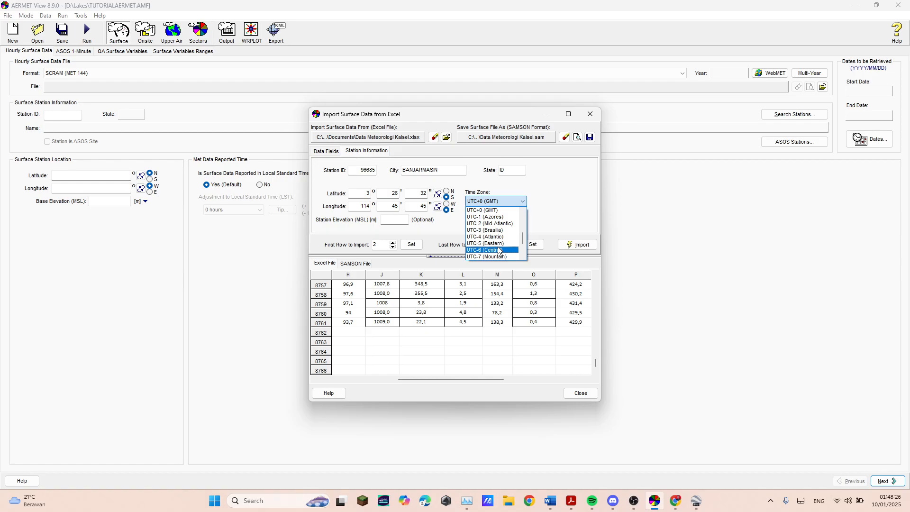
pyautogui.scroll(3, 500, 250)
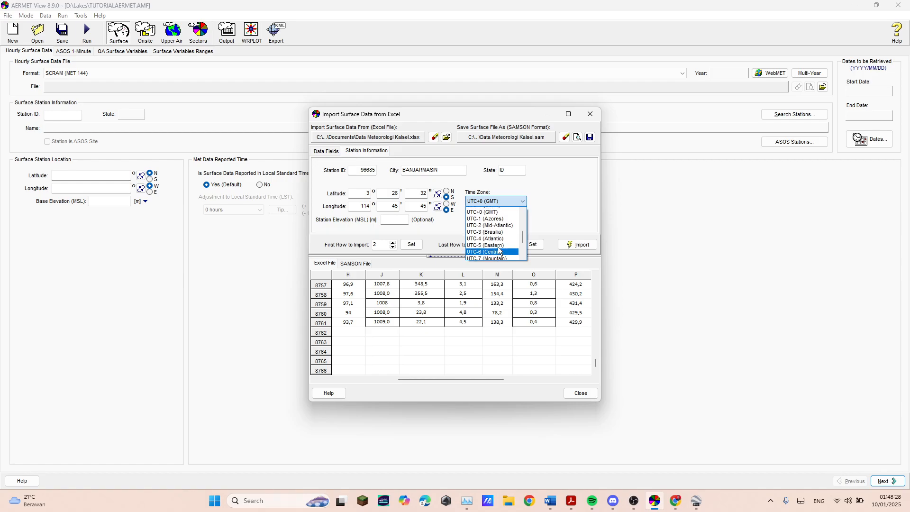
pyautogui.scroll(3, 500, 239)
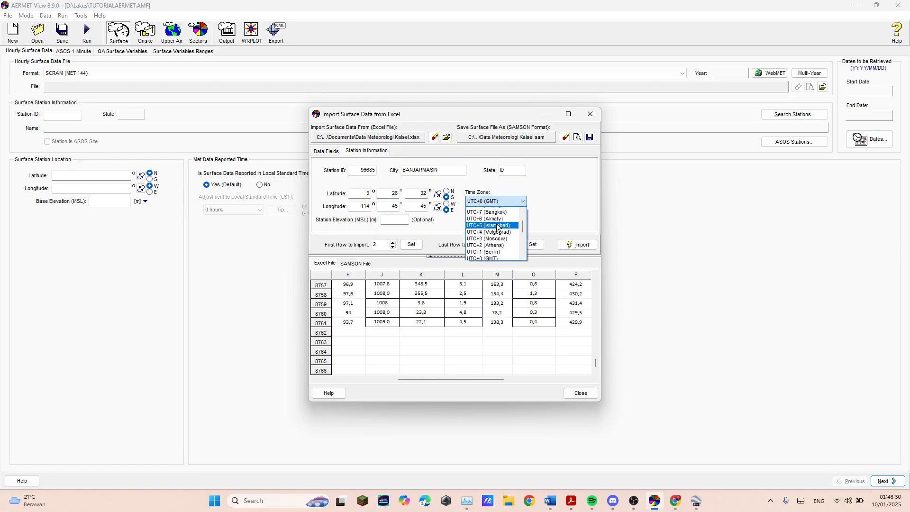
pyautogui.click(496, 222)
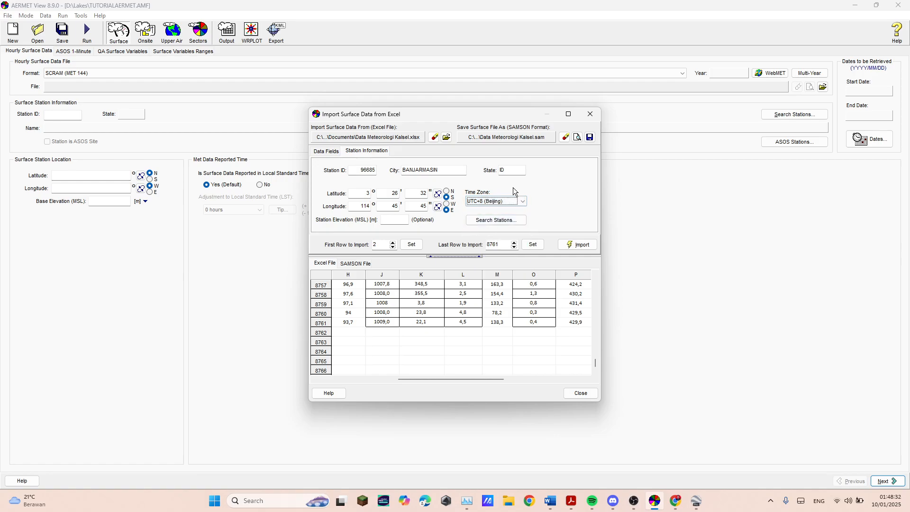
pyautogui.click(514, 202)
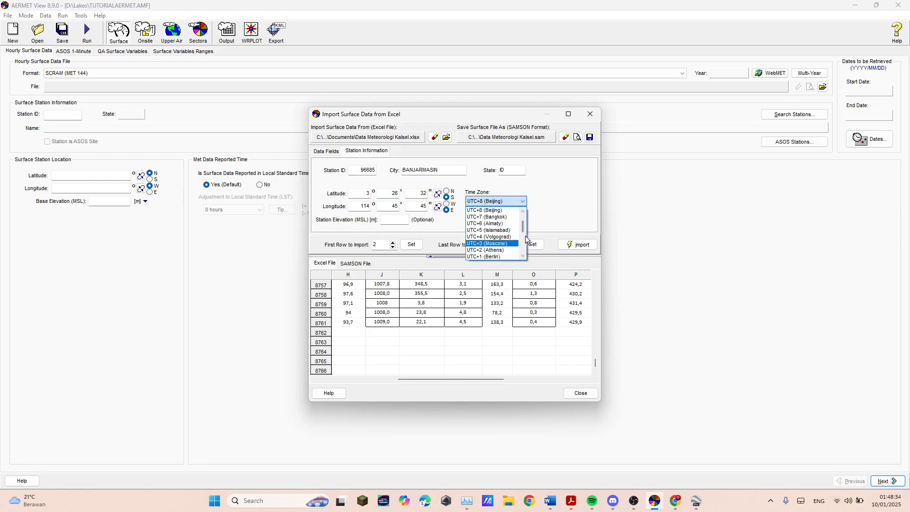
pyautogui.click(392, 220)
pyautogui.click(392, 220)
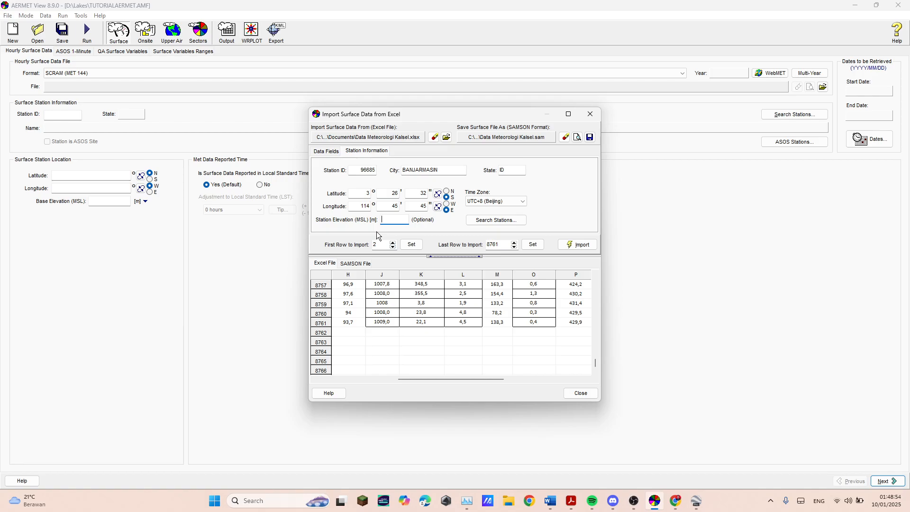
pyautogui.write('20')
# Step: Review the data fields and station information, import the Excel data into the SAMSON file without viewing it, and close the import dialog
pyautogui.click(327, 151)
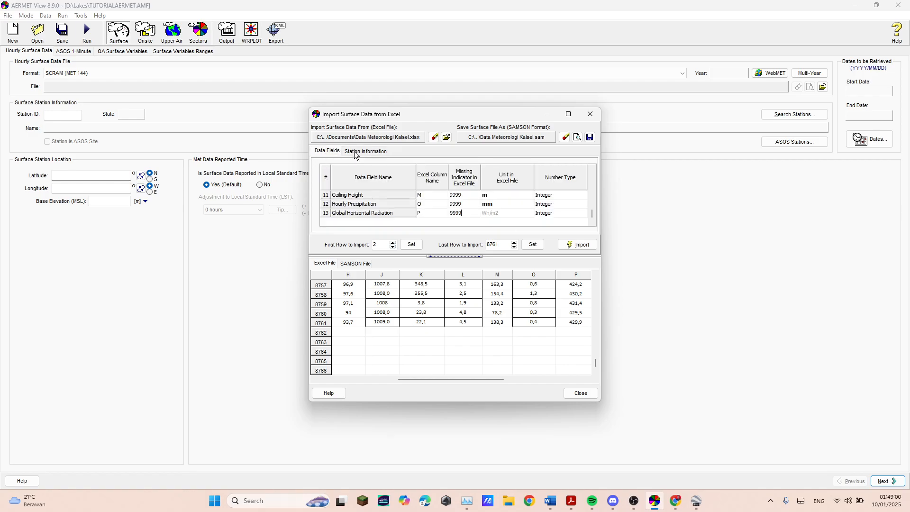
pyautogui.click(354, 152)
pyautogui.click(330, 152)
pyautogui.click(365, 152)
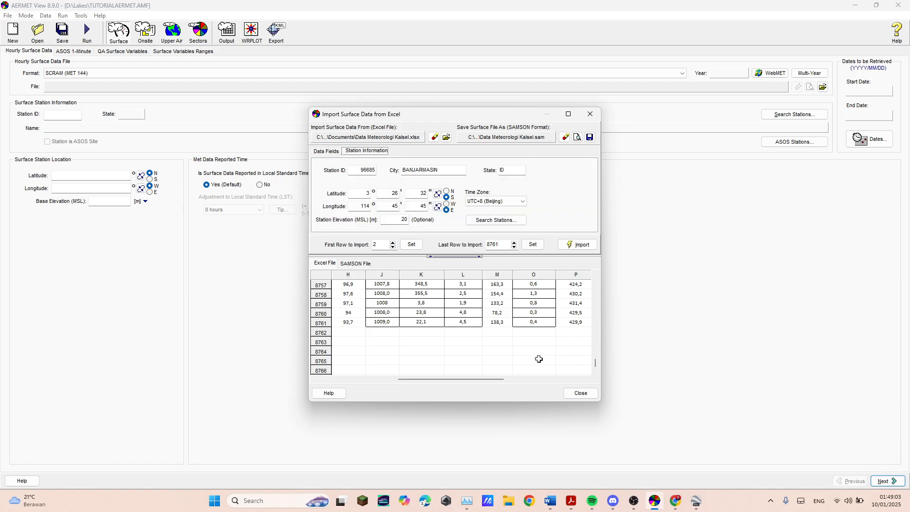
pyautogui.click(577, 245)
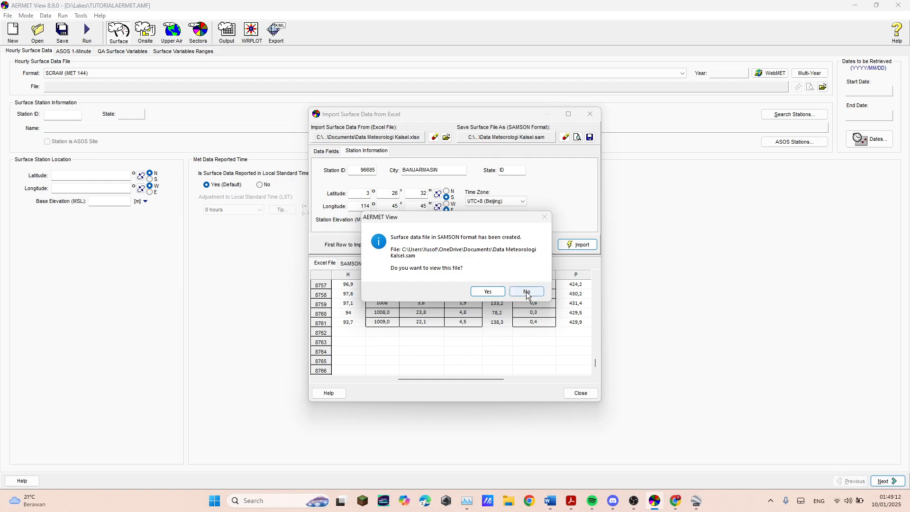
pyautogui.click(519, 292)
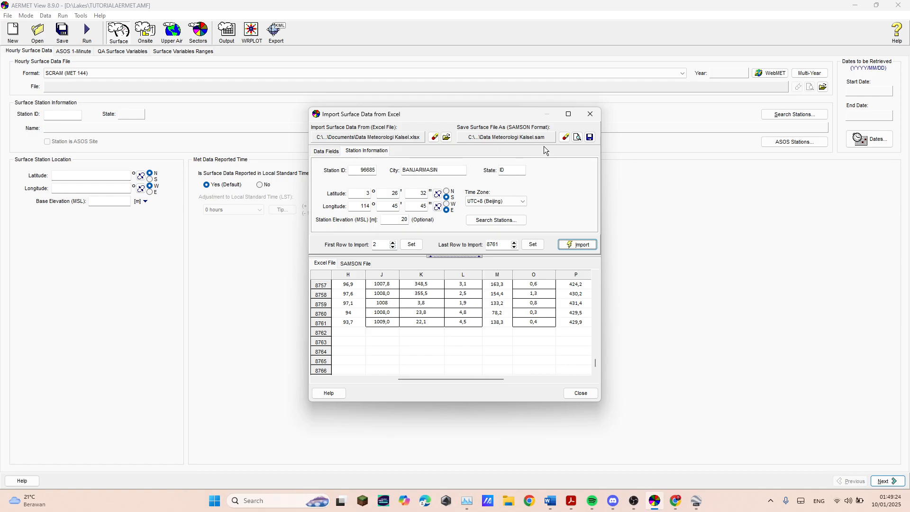
pyautogui.click(579, 393)
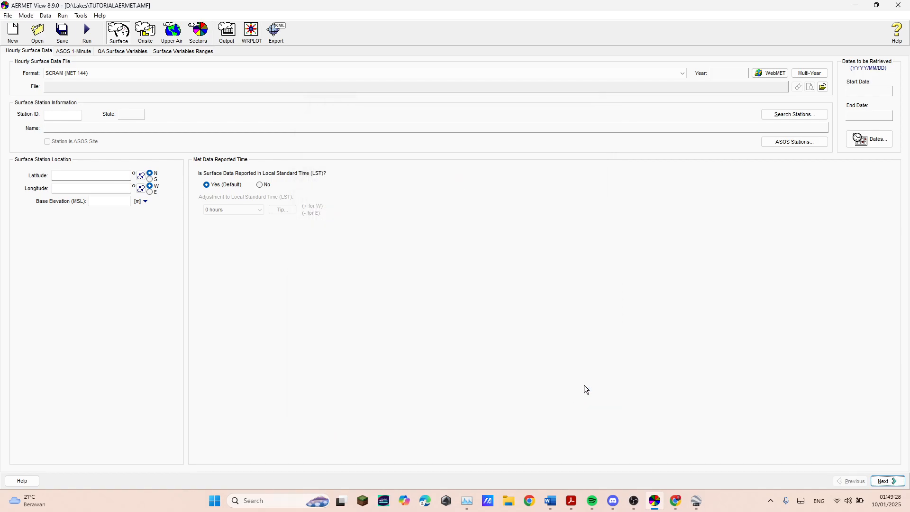
# Step: Load Data Meteorologi Kalsel.sam from the Games folder on drive D as the hourly surface data file
pyautogui.click(823, 87)
pyautogui.scroll(-2, 437, 203)
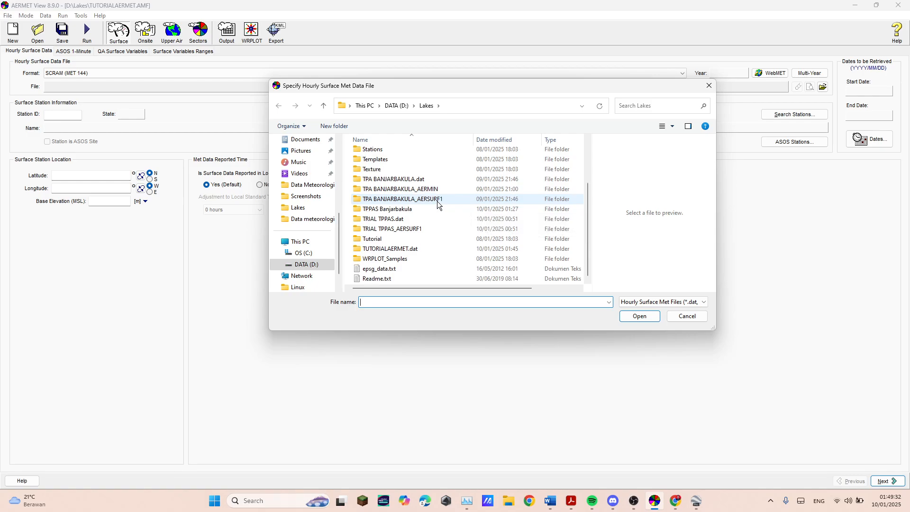
pyautogui.scroll(2, 424, 201)
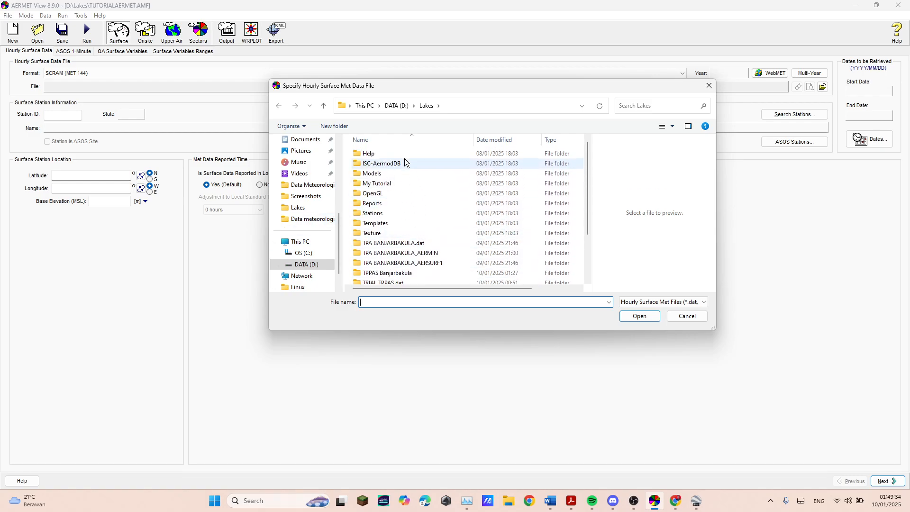
pyautogui.click(397, 105)
pyautogui.scroll(-1, 403, 209)
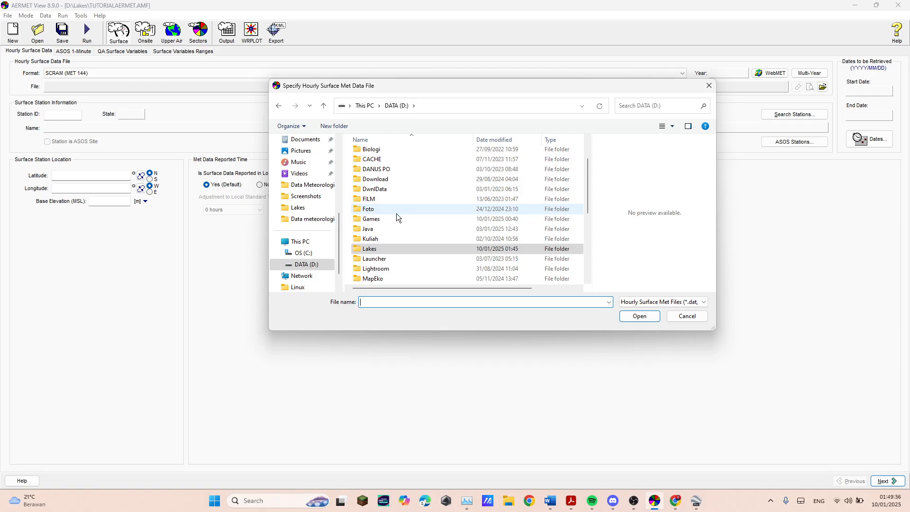
pyautogui.doubleClick(397, 214)
pyautogui.click(424, 217)
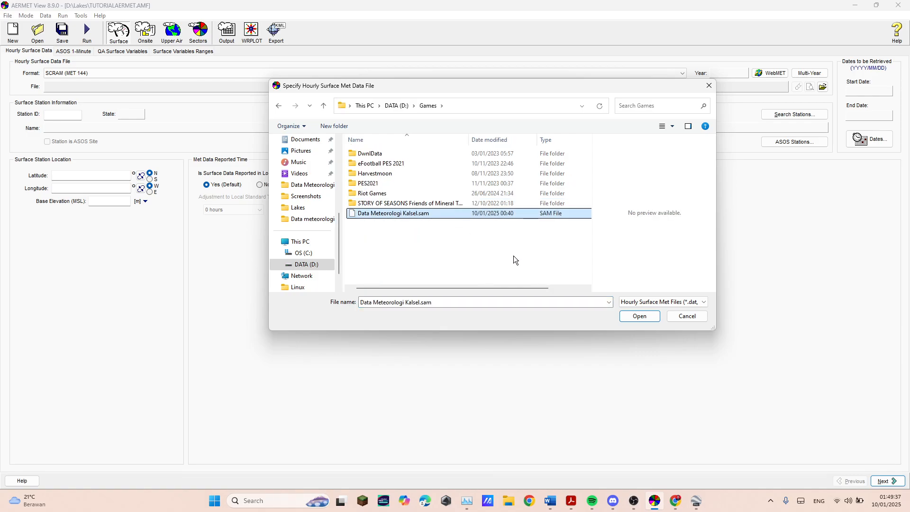
pyautogui.click(633, 318)
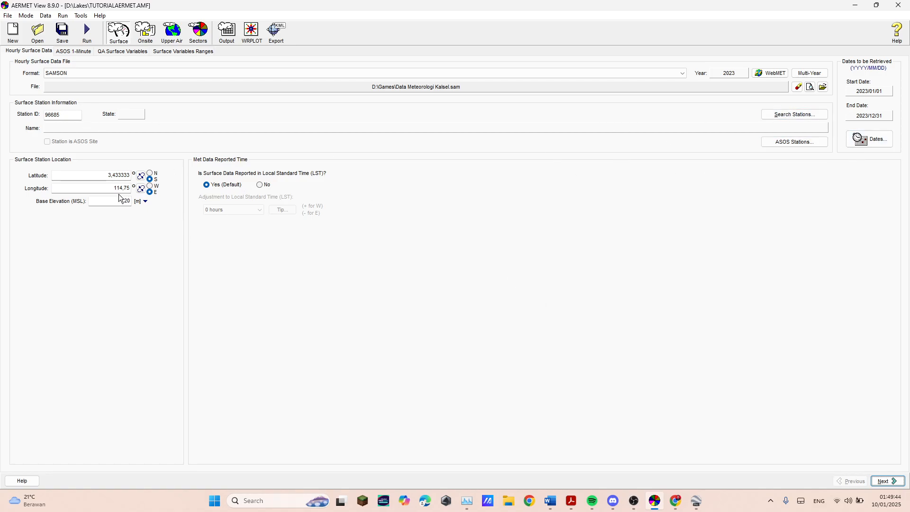
# Step: Switch the surface station location to degrees, minutes and seconds and edit the seconds of its coordinates
pyautogui.click(141, 176)
pyautogui.click(141, 189)
pyautogui.click(126, 177)
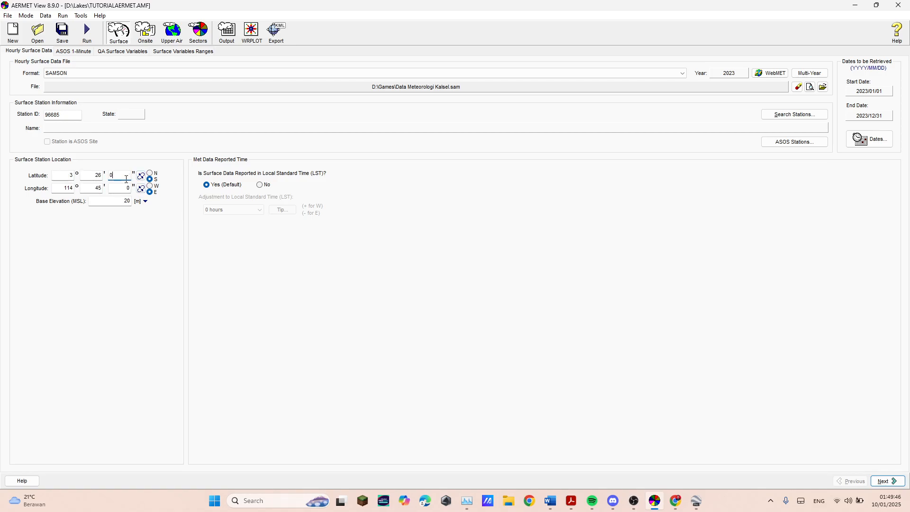
pyautogui.press('BackSpace')
pyautogui.press('Tab')
pyautogui.press('Tab')
pyautogui.press('Tab')
# Step: Leave out ASOS 1-minute data and include precipitation amount, relative humidity, dry bulb temperature, wind direction and wind speed as QA surface variables
pyautogui.click(886, 481)
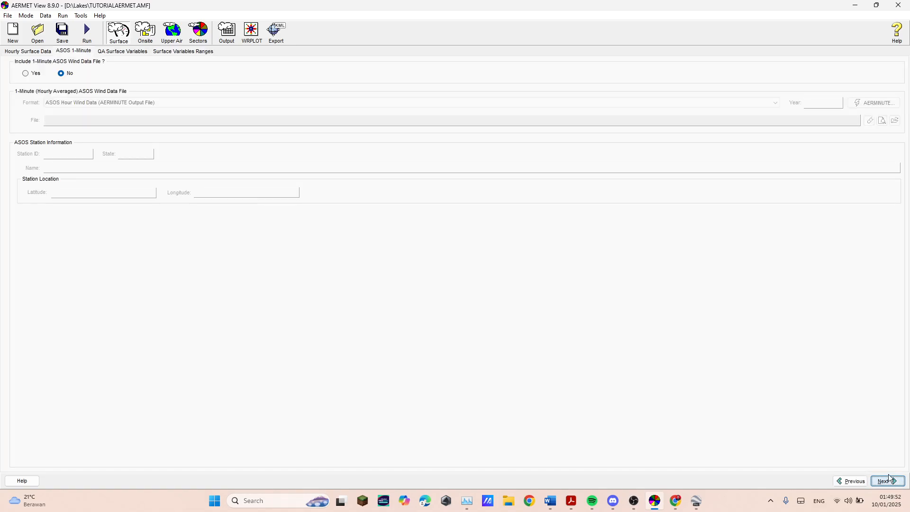
pyautogui.click(888, 481)
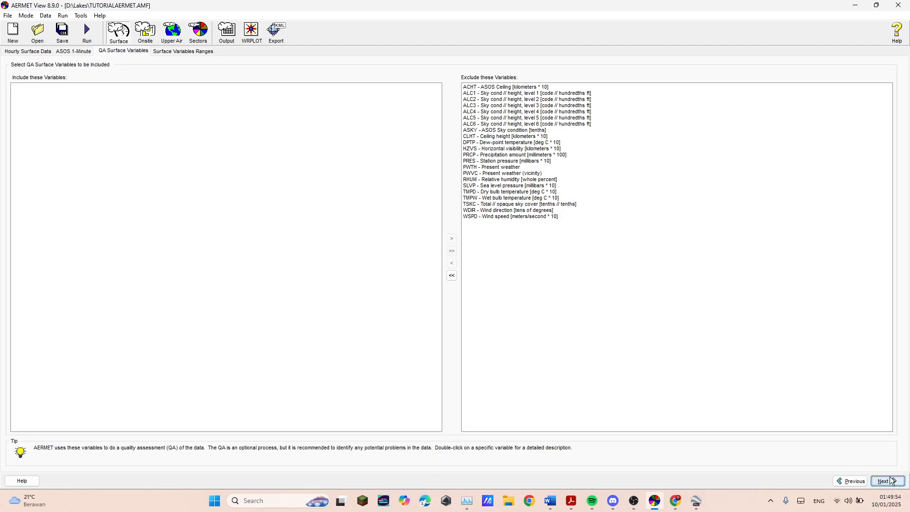
pyautogui.click(494, 155)
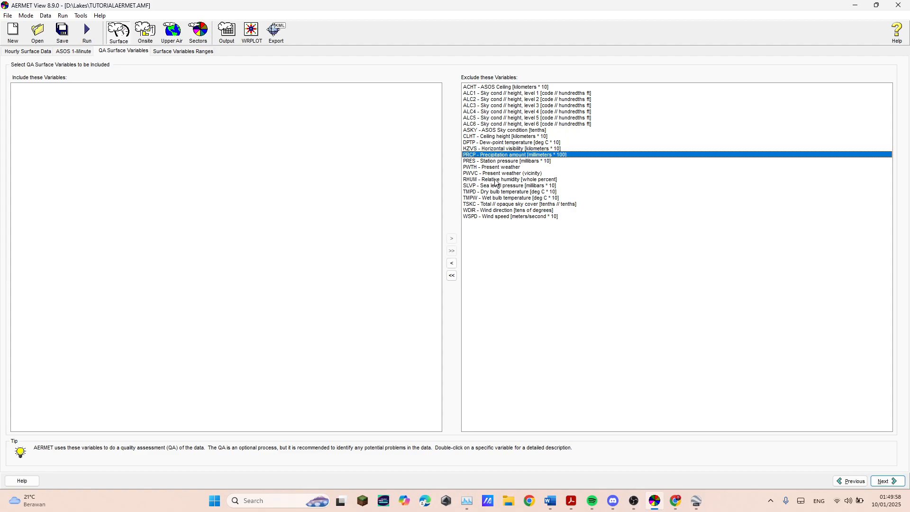
pyautogui.keyDown('ctrl'); pyautogui.click(496, 179); pyautogui.keyUp('ctrl')
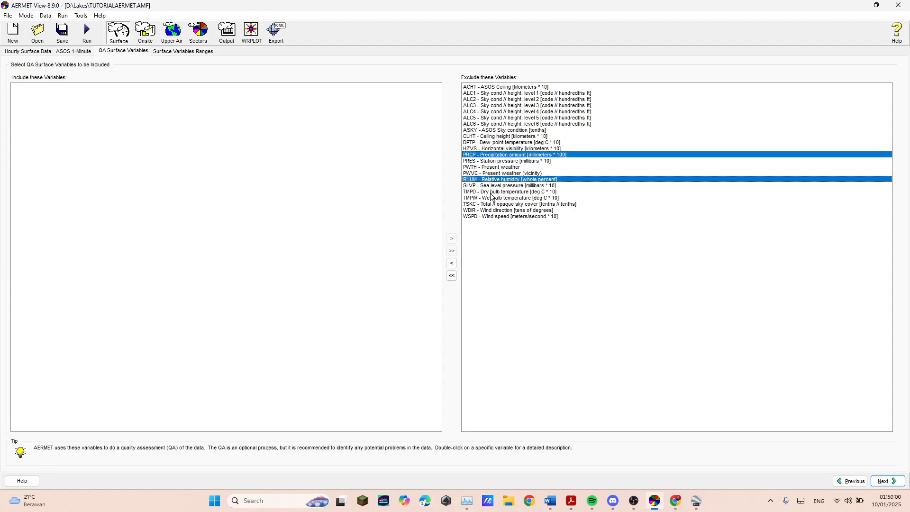
pyautogui.keyDown('ctrl'); pyautogui.click(492, 192); pyautogui.keyUp('ctrl')
pyautogui.keyDown('ctrl'); pyautogui.click(496, 210); pyautogui.keyUp('ctrl')
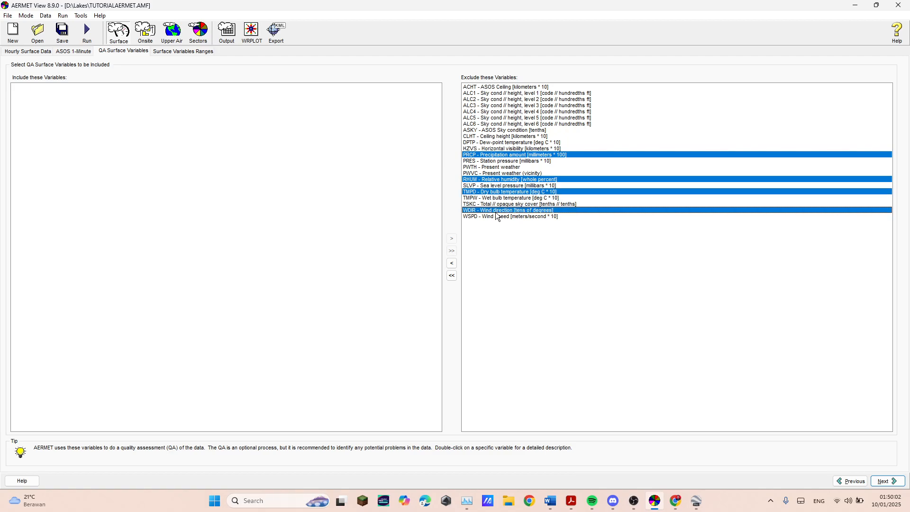
pyautogui.keyDown('ctrl'); pyautogui.click(496, 216); pyautogui.keyUp('ctrl')
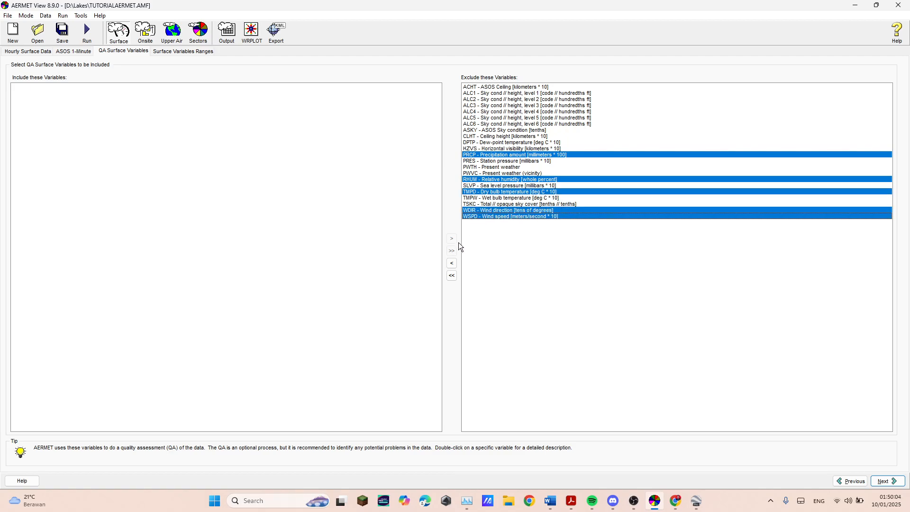
pyautogui.click(452, 263)
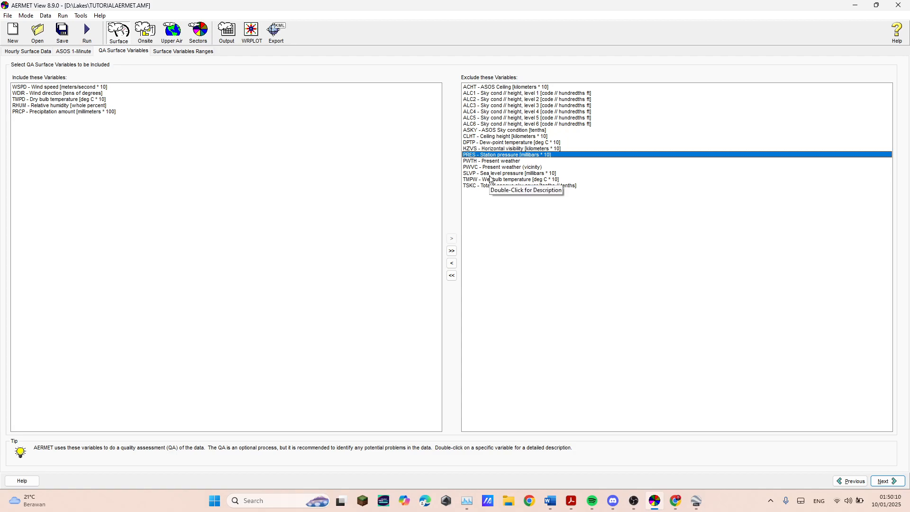
# Step: Set the missing indicator to 9999 for wind speed, wind direction, dry bulb temperature, relative humidity and precipitation amount in the surface variable ranges
pyautogui.click(879, 480)
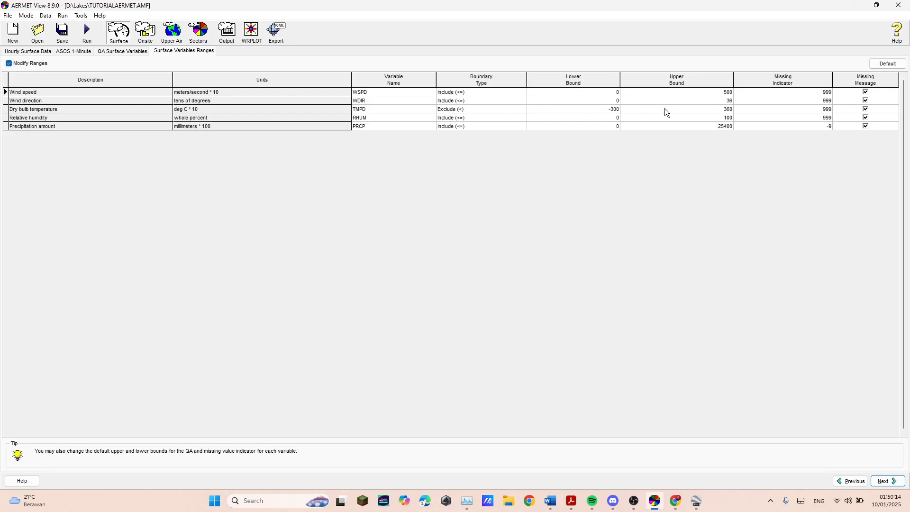
pyautogui.click(803, 92)
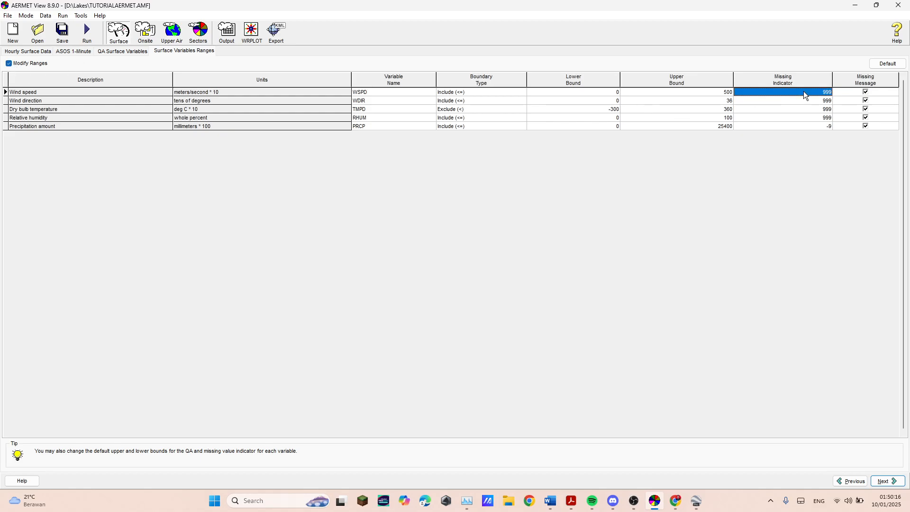
pyautogui.write('9999')
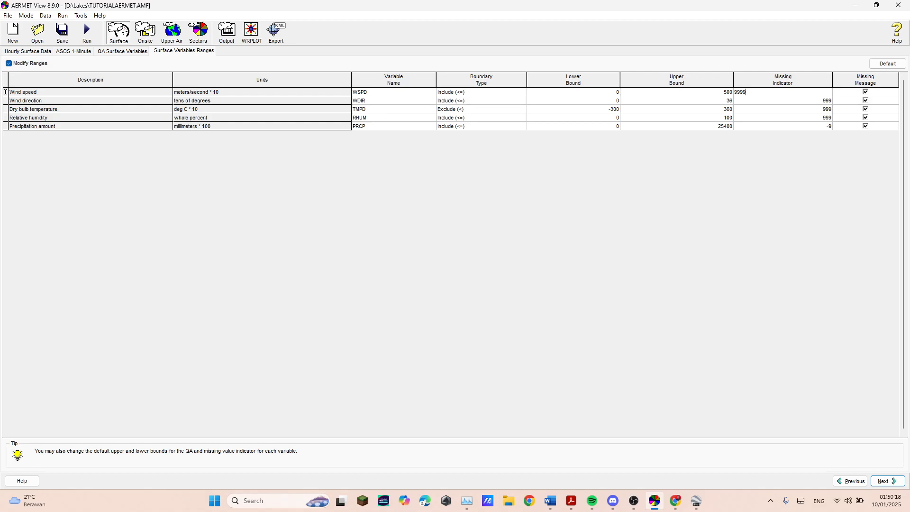
pyautogui.press('Return')
pyautogui.press('Down')
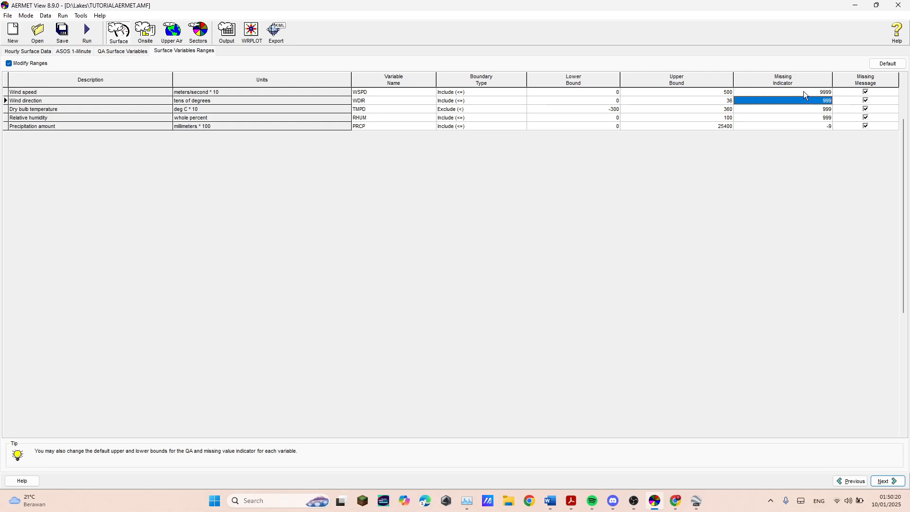
pyautogui.press('Down')
pyautogui.press('Up')
pyautogui.write('9999')
pyautogui.press('Return')
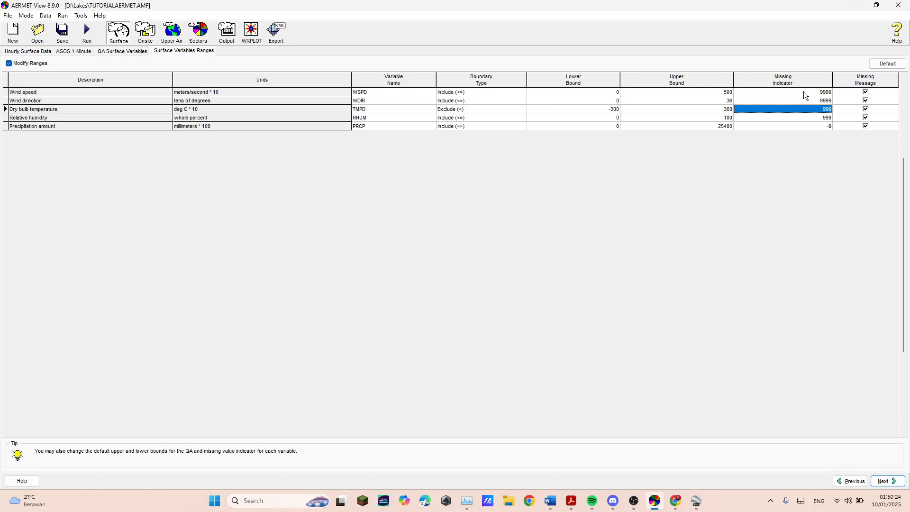
pyautogui.write('9999')
pyautogui.press('Return')
pyautogui.write('9999')
pyautogui.press('Return')
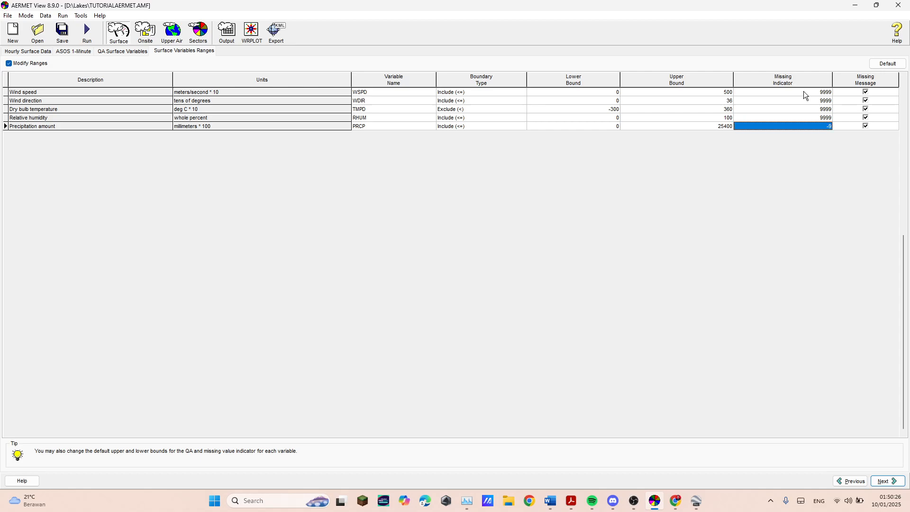
pyautogui.write('9999')
pyautogui.press('Up')
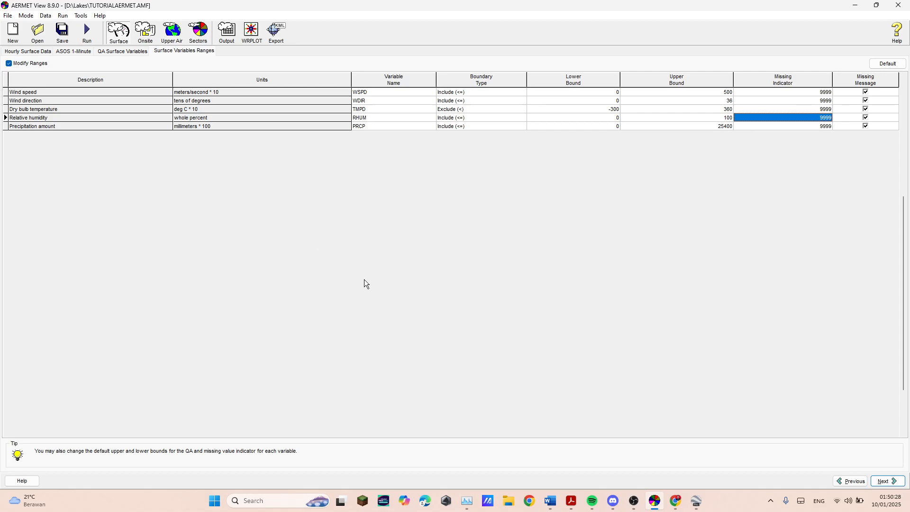
# Step: Skip the onsite data without including any and proceed to the upper air data settings
pyautogui.click(884, 480)
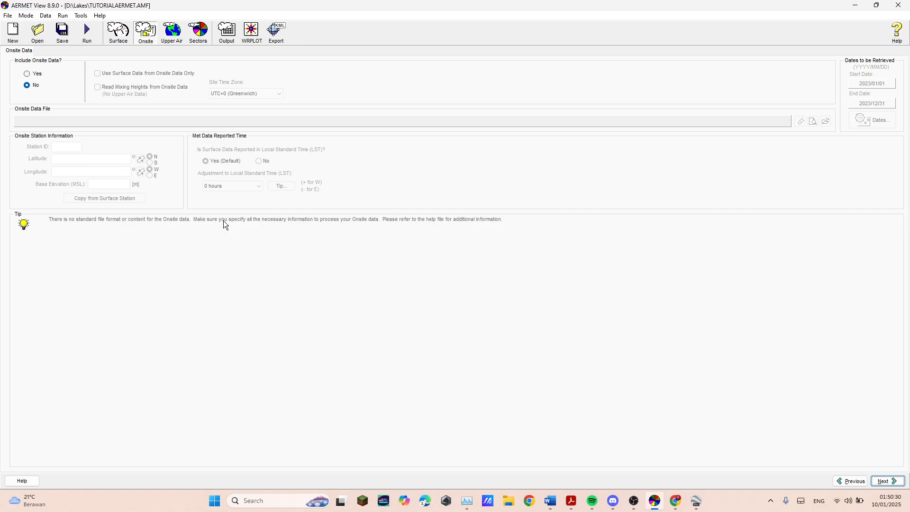
pyautogui.click(884, 480)
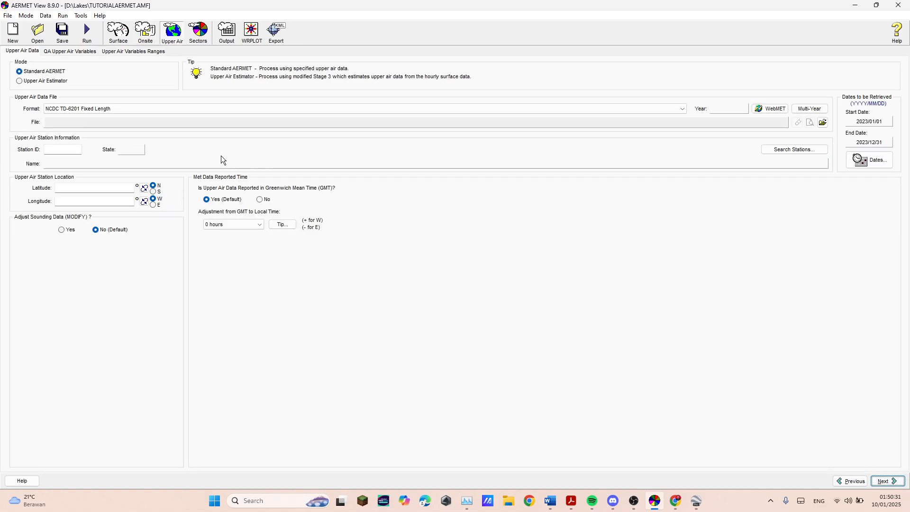
# Step: Use the Upper Air Estimator mode with site time zone UTC+8 (Beijing) and proceed to the processing options
pyautogui.click(27, 83)
pyautogui.click(131, 82)
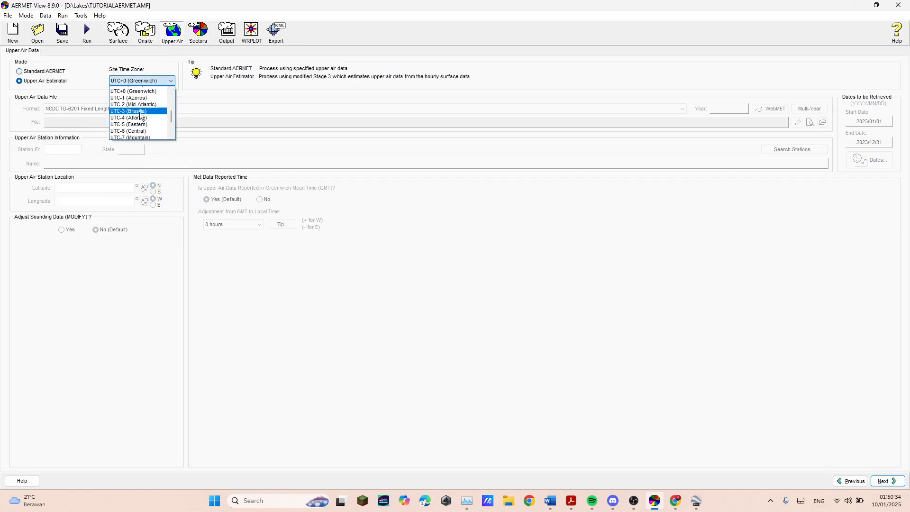
pyautogui.scroll(1, 141, 116)
pyautogui.scroll(3, 141, 115)
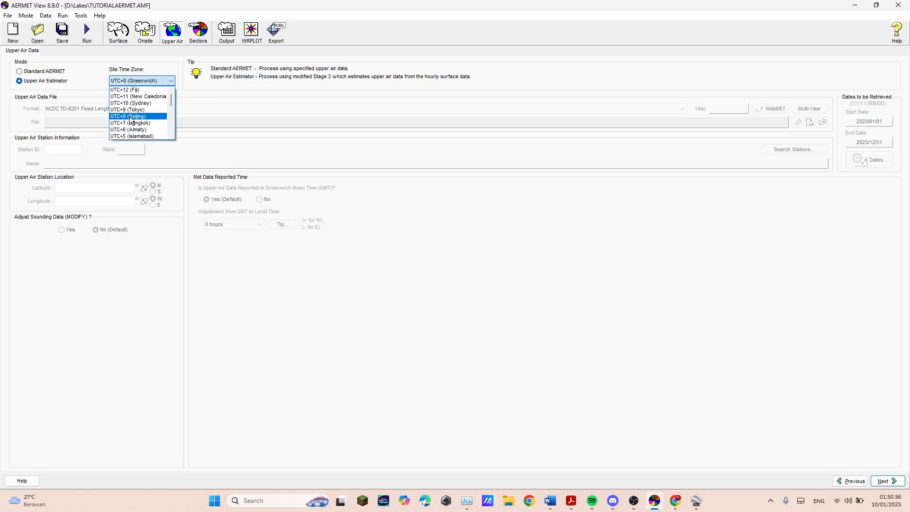
pyautogui.click(132, 117)
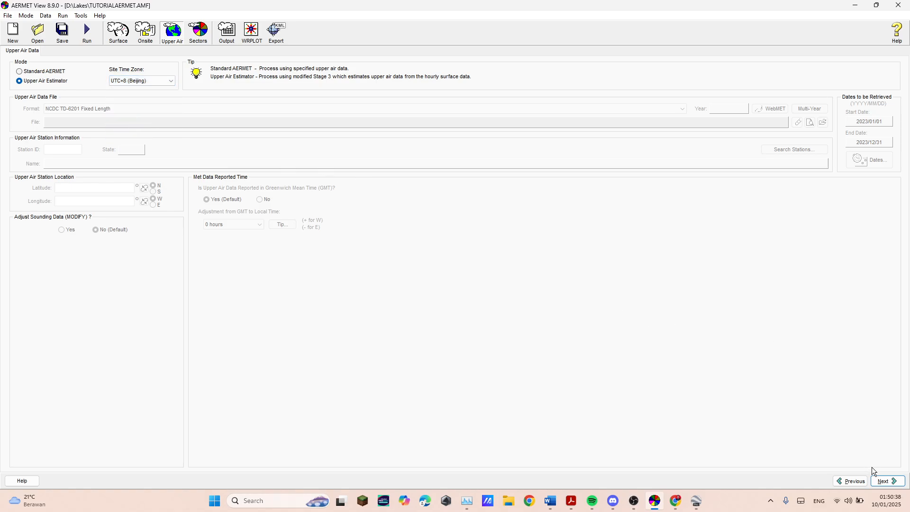
pyautogui.click(882, 481)
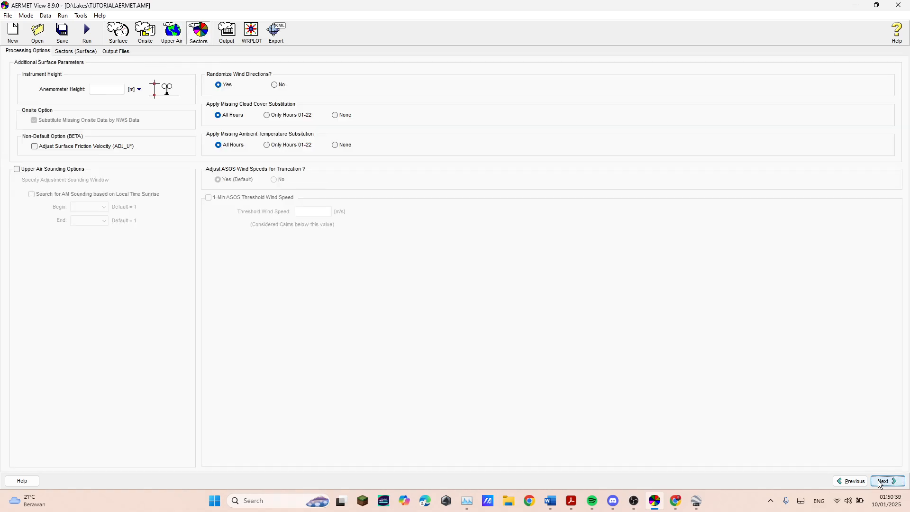
# Step: Set the anemometer height to 10 m and proceed to the surface sectors settings
pyautogui.click(113, 90)
pyautogui.write('10')
pyautogui.click(890, 483)
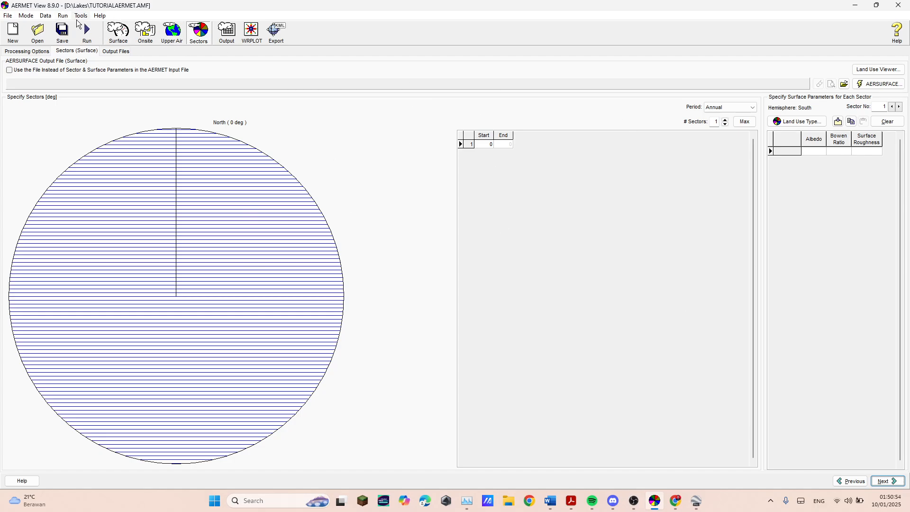
# Step: Open the Land Use Creator and set its map projection to UTM with WGS84 datum, zone 50, southern hemisphere
pyautogui.click(80, 16)
pyautogui.moveTo(116, 78)
pyautogui.click(239, 78)
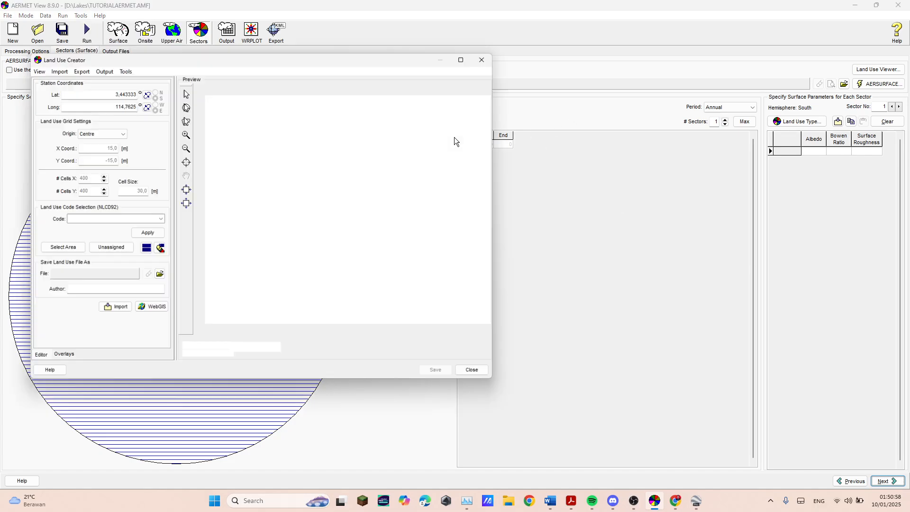
pyautogui.click(40, 67)
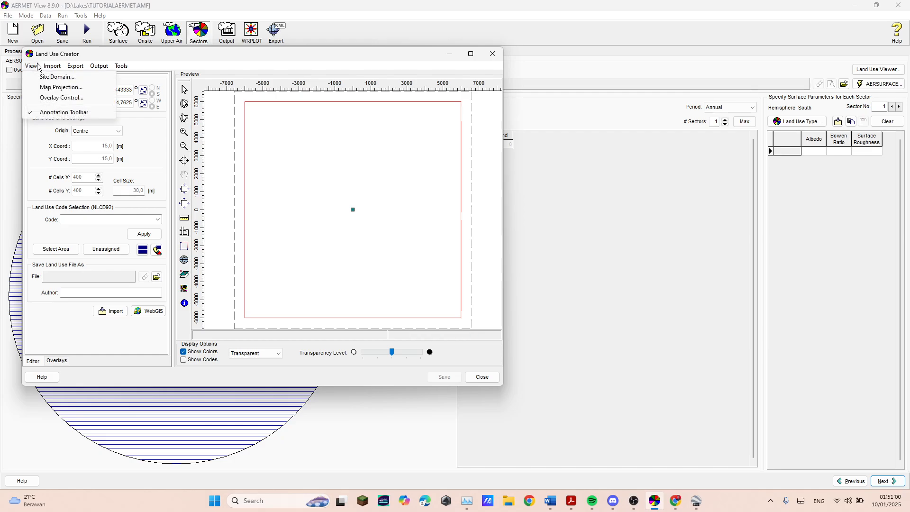
pyautogui.click(48, 88)
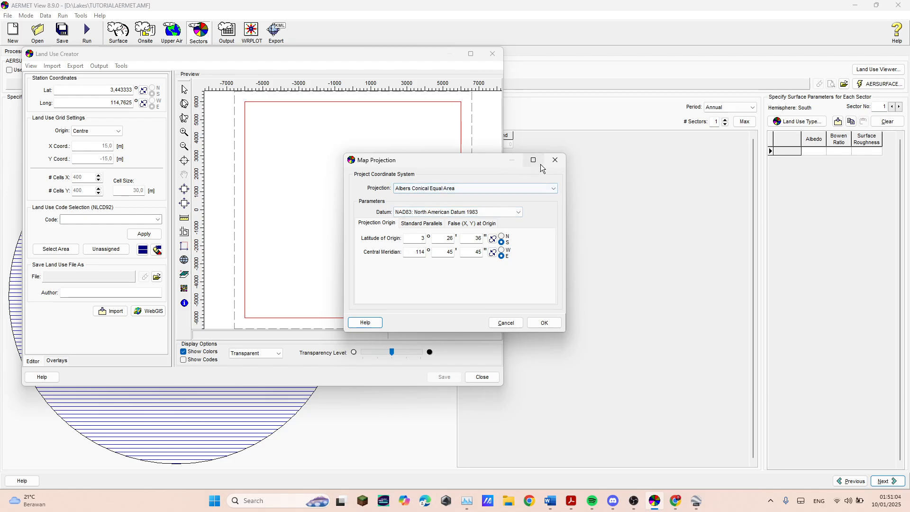
pyautogui.click(487, 192)
pyautogui.click(432, 198)
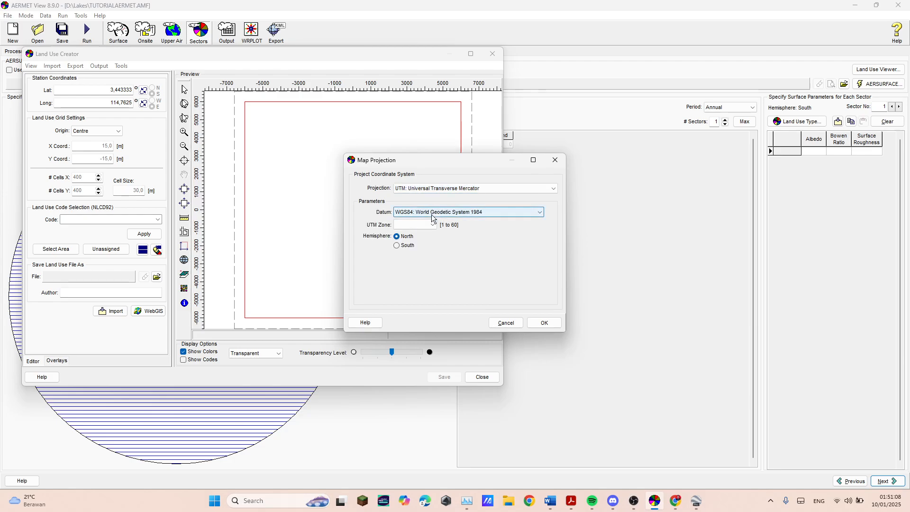
pyautogui.click(429, 224)
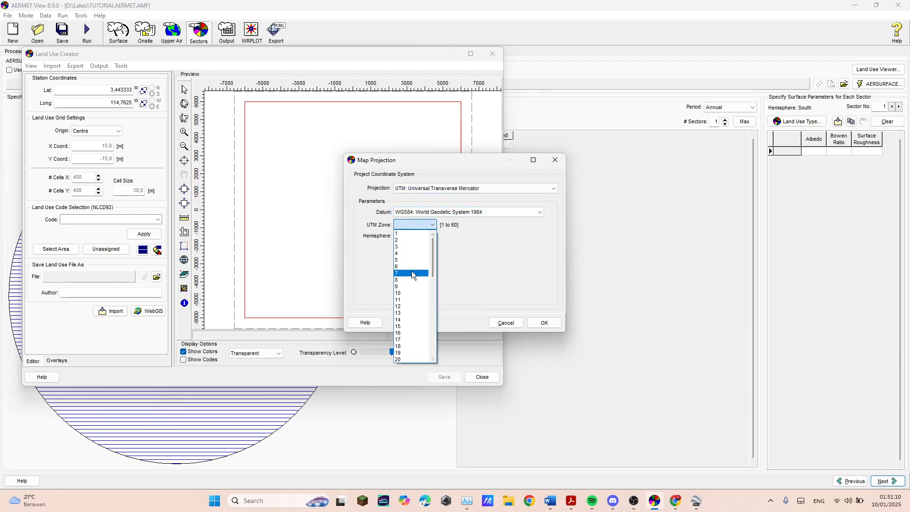
pyautogui.moveTo(432, 248); pyautogui.dragTo(435, 307)
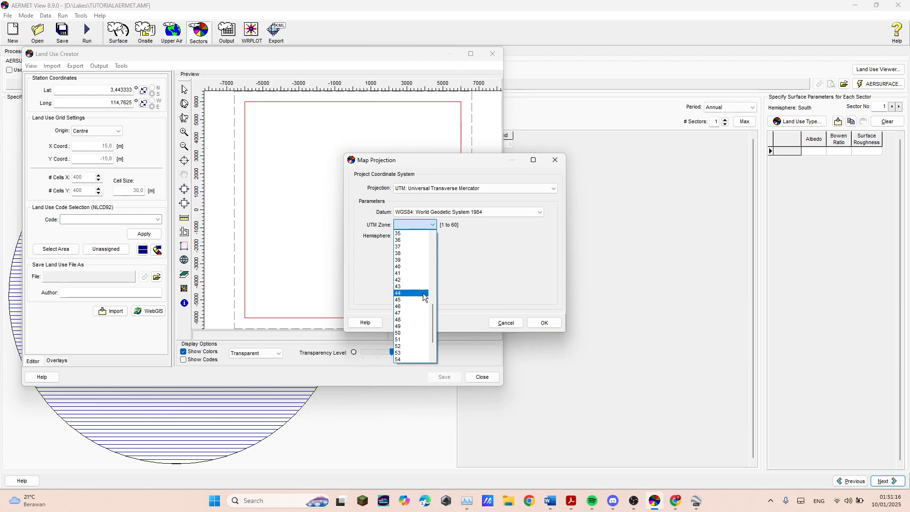
pyautogui.click(410, 333)
pyautogui.click(397, 245)
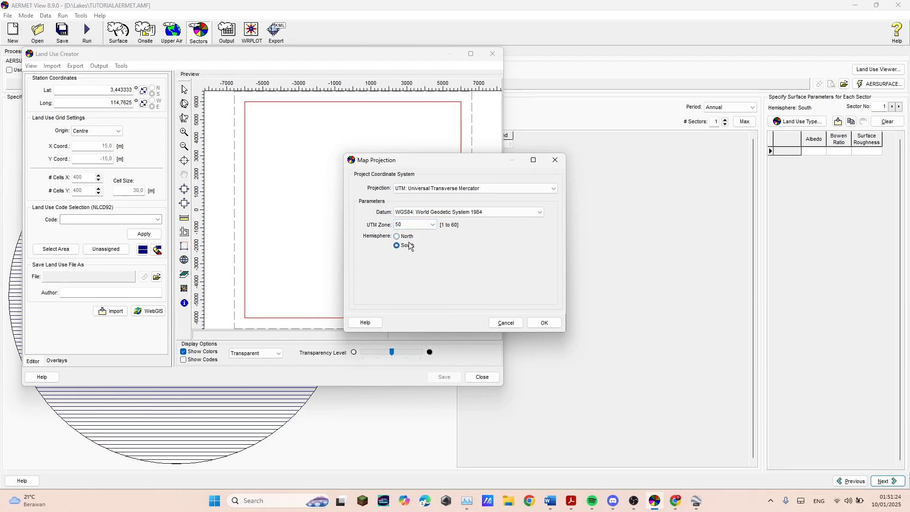
pyautogui.click(544, 322)
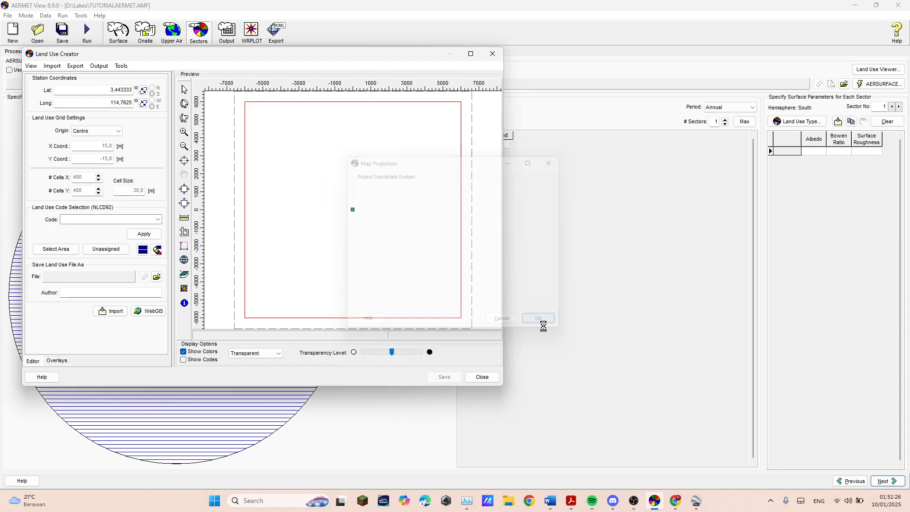
# Step: Set the land use site domain to its maximum extents
pyautogui.click(31, 67)
pyautogui.click(40, 78)
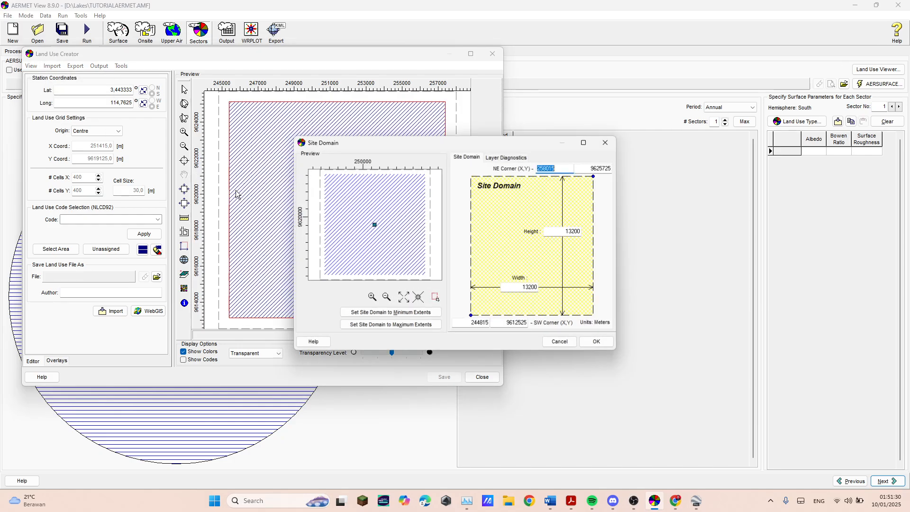
pyautogui.click(390, 324)
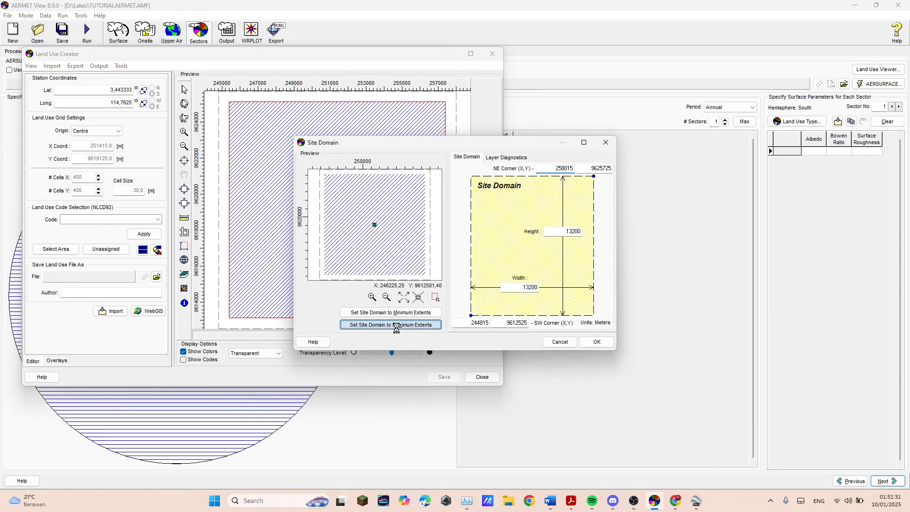
pyautogui.click(595, 346)
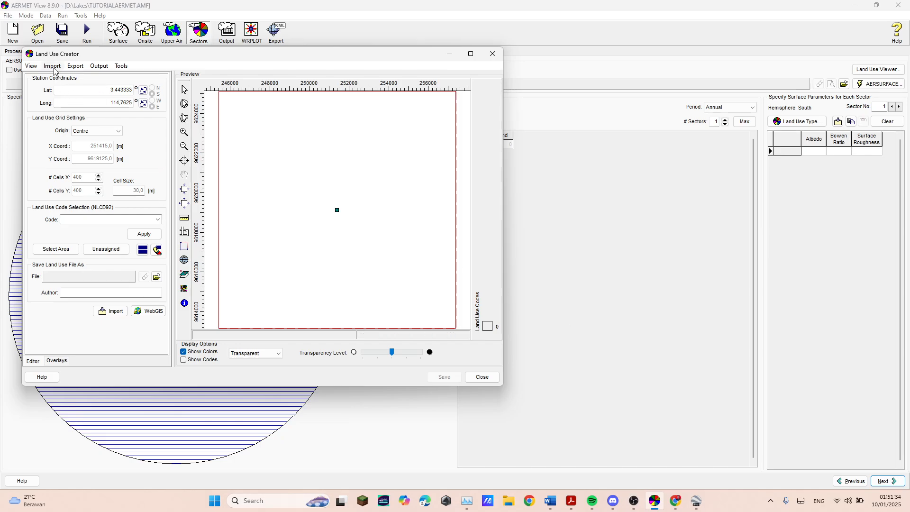
# Step: Import the OpenStreetMap tile map as a base layer in the Land Use Creator
pyautogui.click(74, 68)
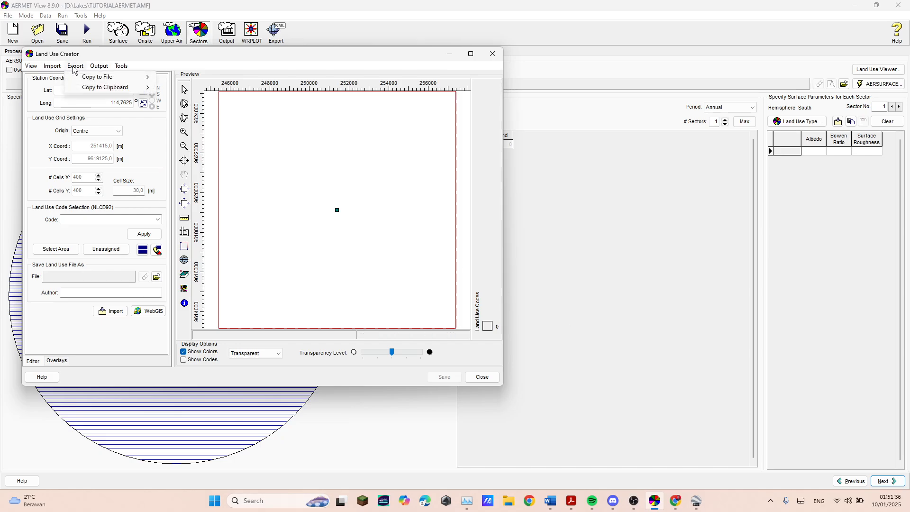
pyautogui.click(55, 67)
pyautogui.click(55, 68)
pyautogui.click(67, 88)
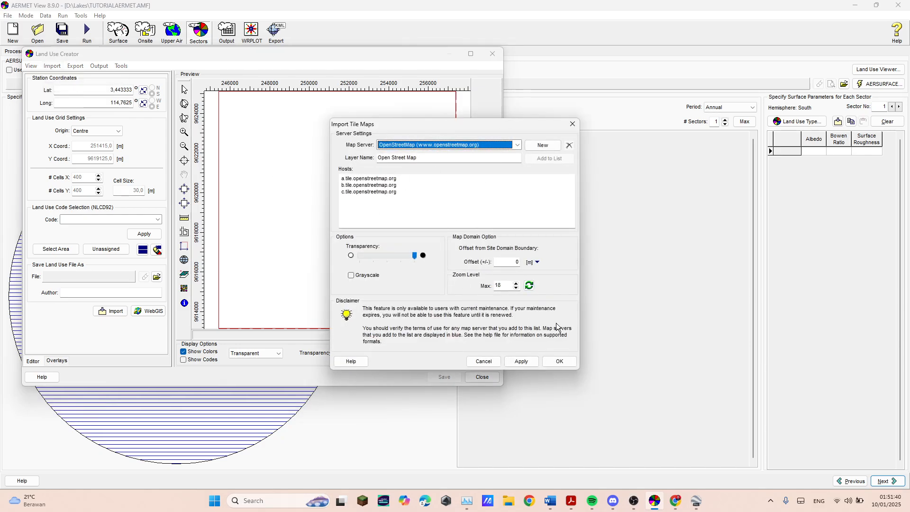
pyautogui.click(524, 362)
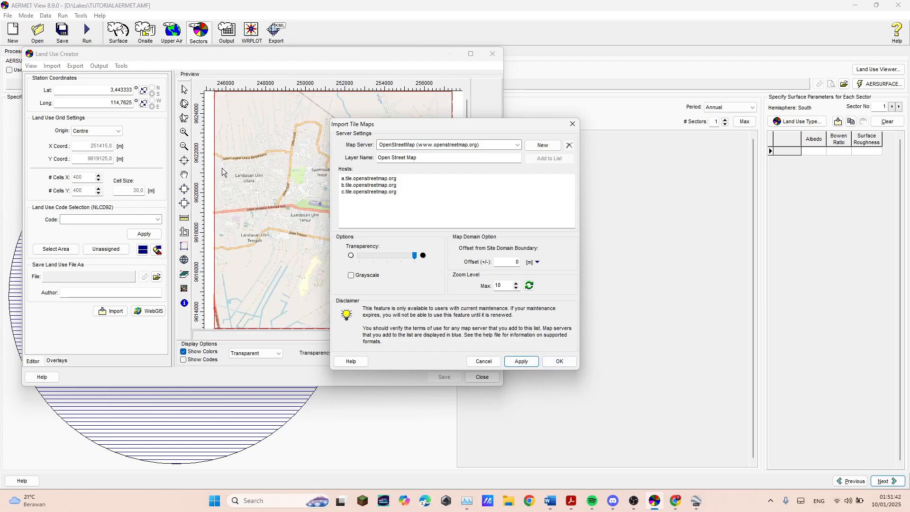
pyautogui.click(550, 361)
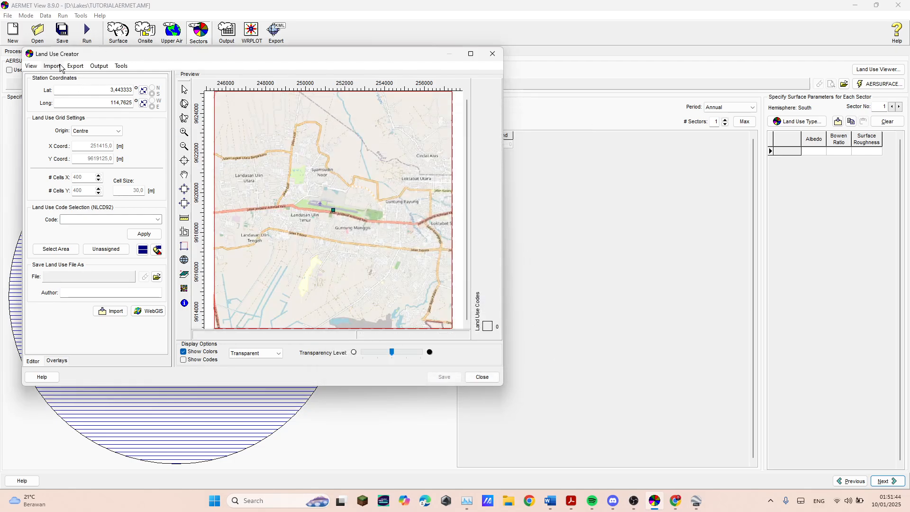
# Step: Load the GLCC (Global ~1km) land use data from WebGIS with auto-detection
pyautogui.click(53, 66)
pyautogui.click(60, 68)
pyautogui.click(151, 312)
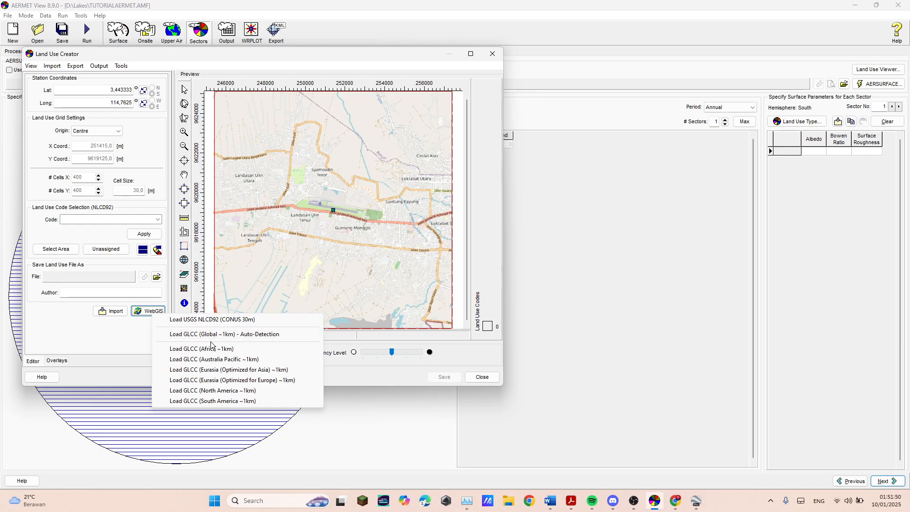
pyautogui.click(266, 337)
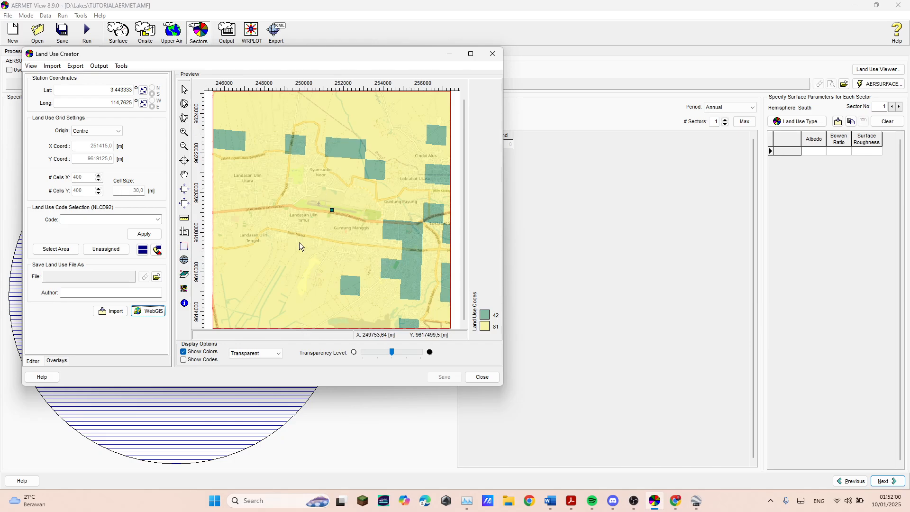
# Step: Save the land use grid as AREATUTOR.tif in the Lakes folder and close the Land Use Creator
pyautogui.click(157, 277)
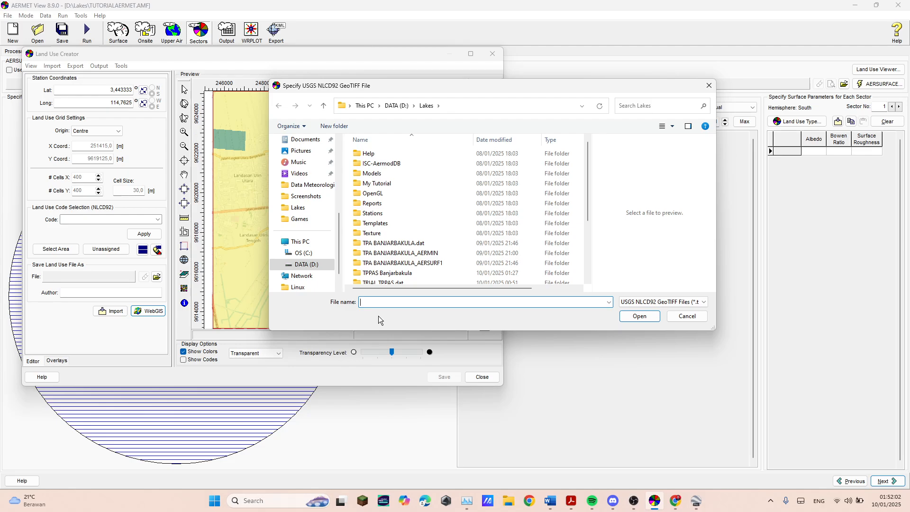
pyautogui.write('AREATUTOR')
pyautogui.click(635, 316)
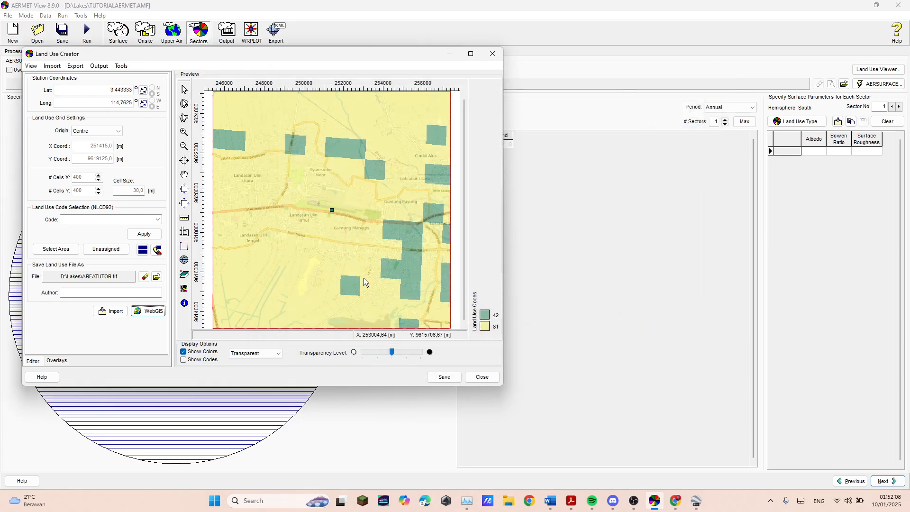
pyautogui.click(439, 378)
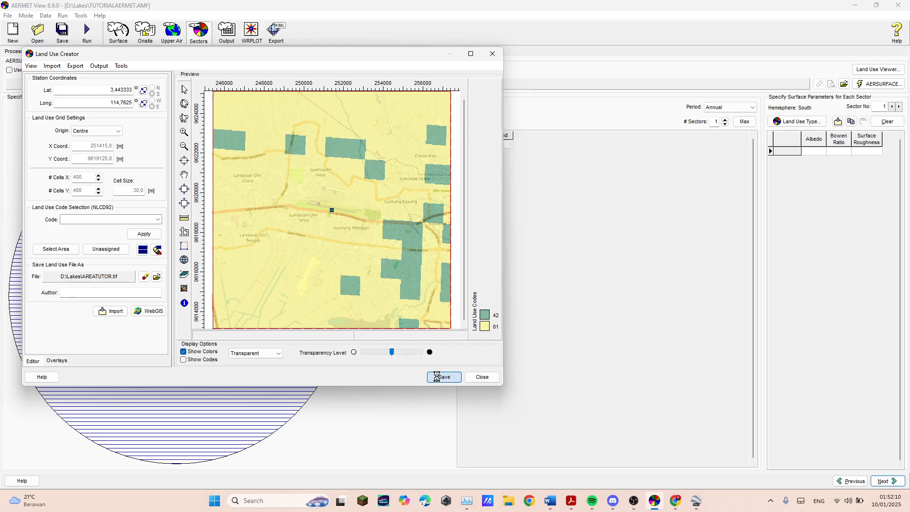
pyautogui.click(478, 378)
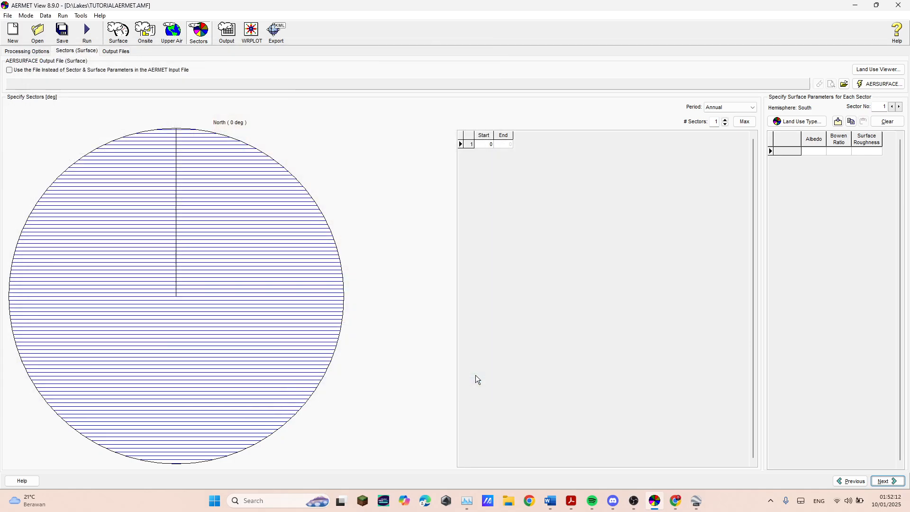
# Step: Open the AERSURFACE utility and load AREATUTOR.tif as the land cover data file in USGS NLCD92 (GeoTIFF) format
pyautogui.click(878, 84)
pyautogui.click(502, 166)
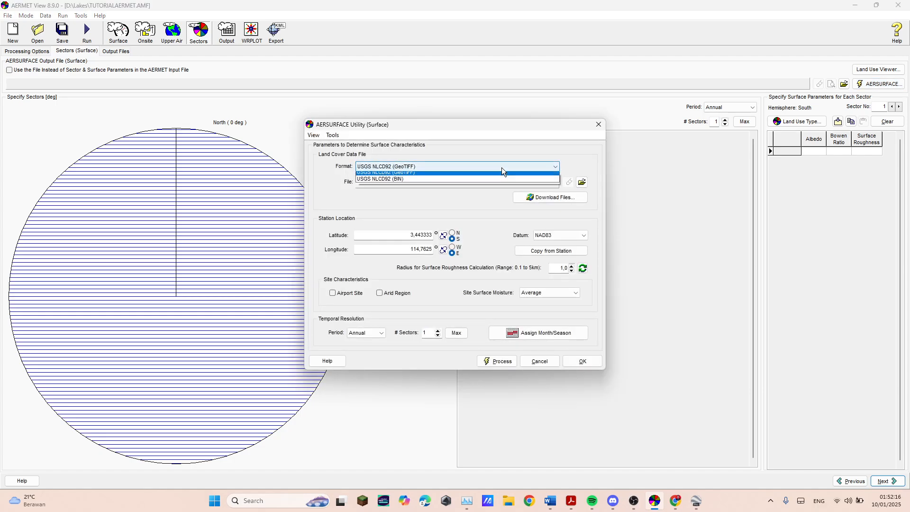
pyautogui.click(403, 175)
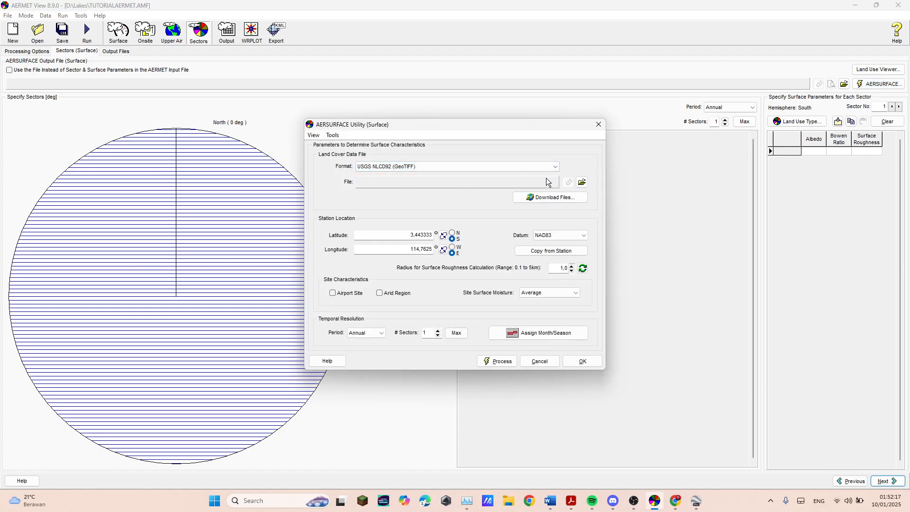
pyautogui.click(581, 182)
pyautogui.scroll(-4, 411, 199)
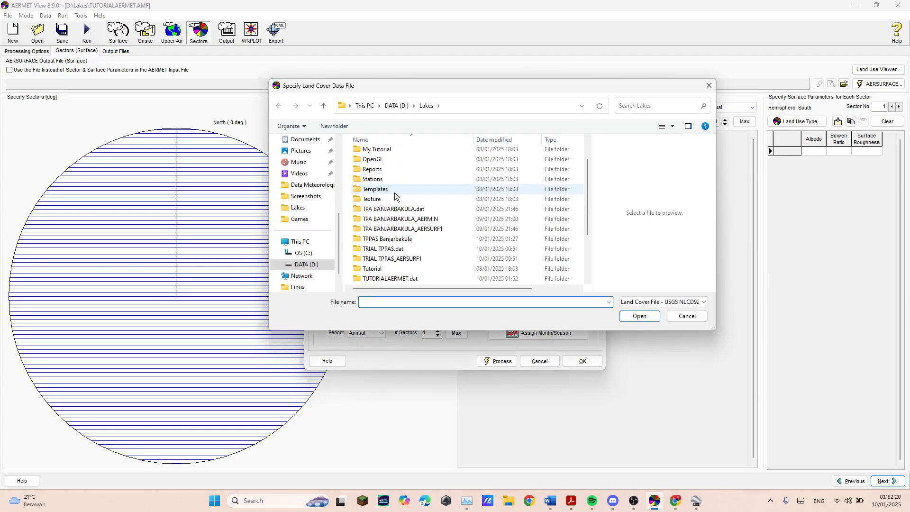
pyautogui.click(416, 250)
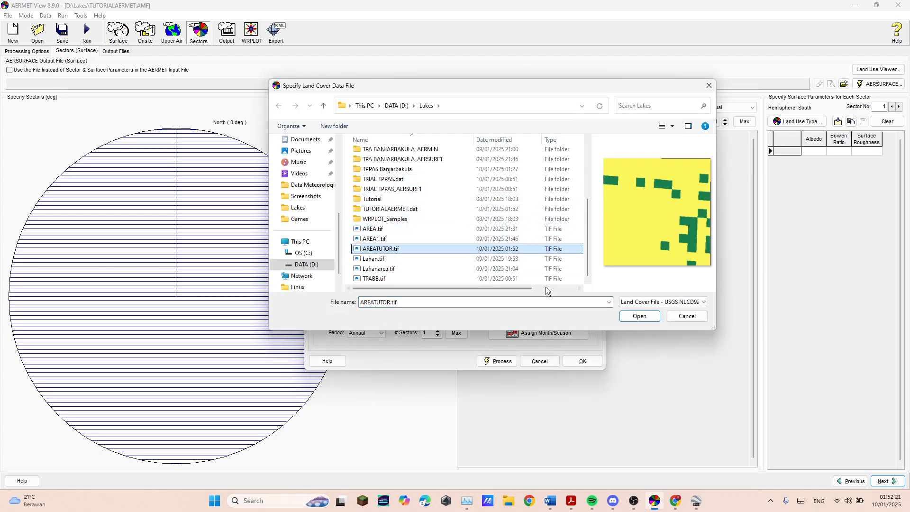
pyautogui.click(639, 316)
# Step: Reselect AREATUTOR.tif as the land cover data file
pyautogui.click(581, 181)
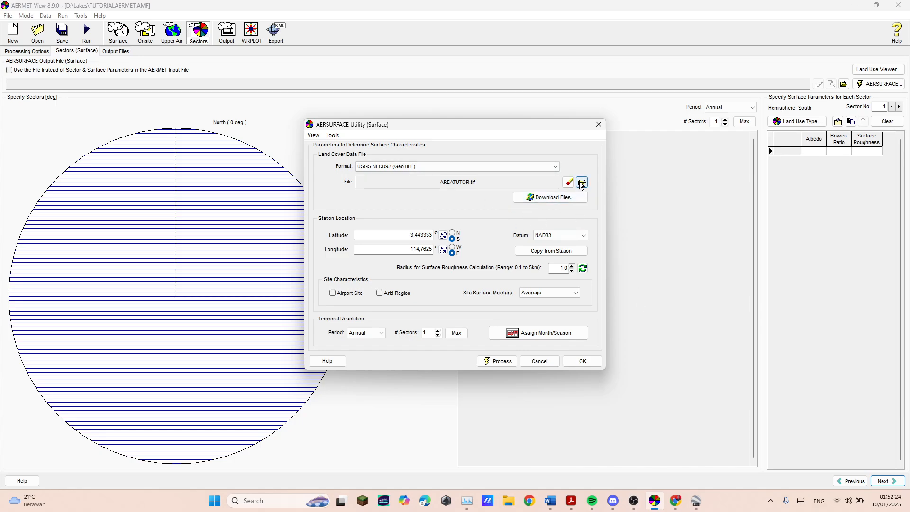
pyautogui.scroll(-4, 531, 226)
pyautogui.scroll(-3, 532, 229)
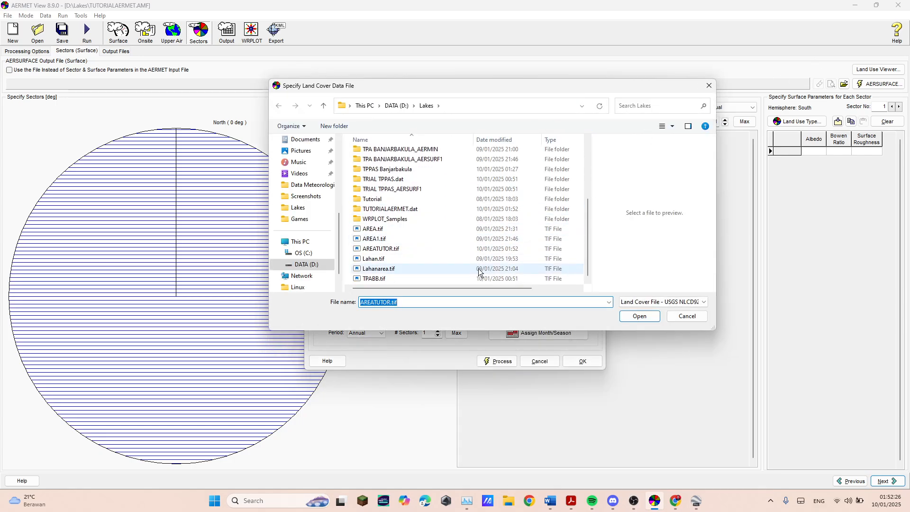
pyautogui.click(437, 249)
pyautogui.click(639, 316)
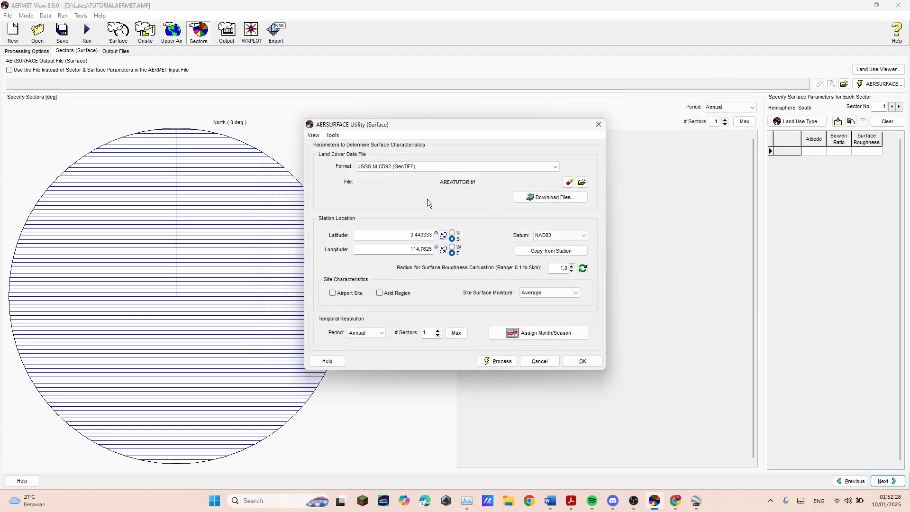
# Step: Switch the AERSURFACE station latitude and longitude to degrees, minutes and seconds and process the surface characteristics
pyautogui.click(442, 236)
pyautogui.click(443, 250)
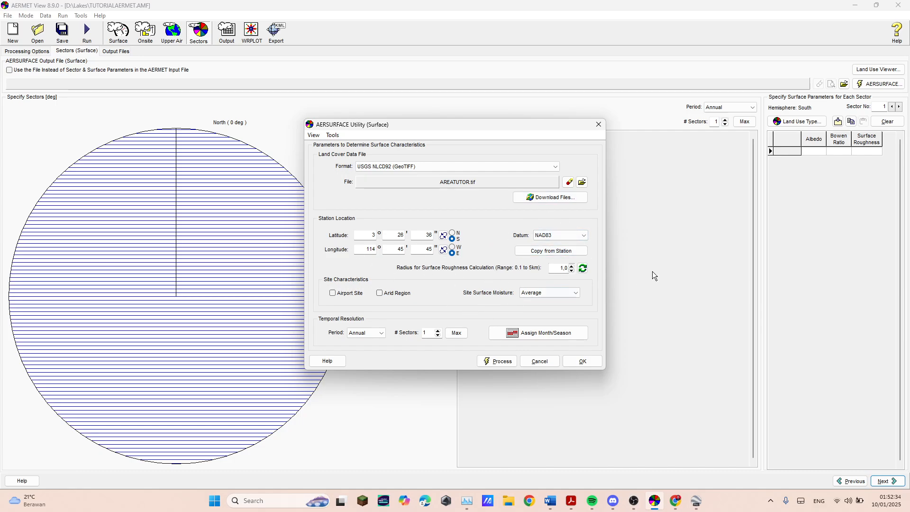
pyautogui.click(498, 361)
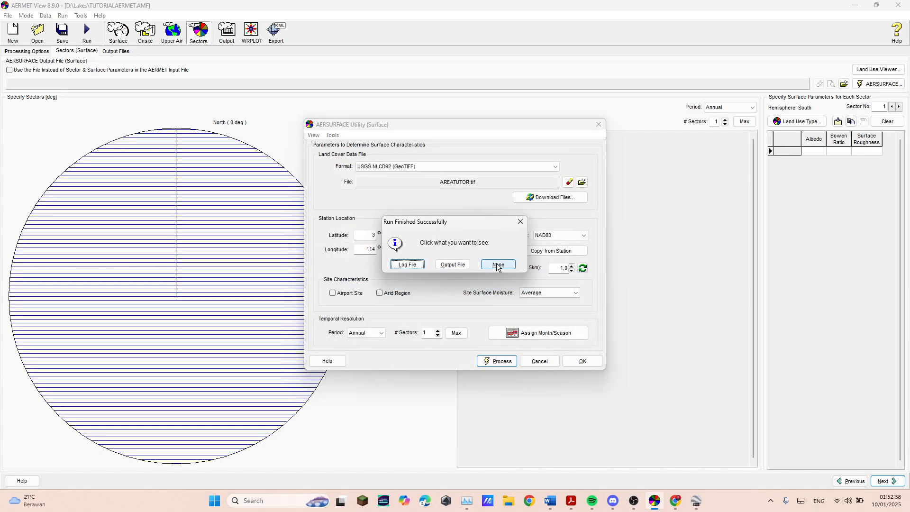
# Step: Accept the AERSURFACE surface parameters for the sector and run AERMET without viewing the resulting files
pyautogui.click(497, 265)
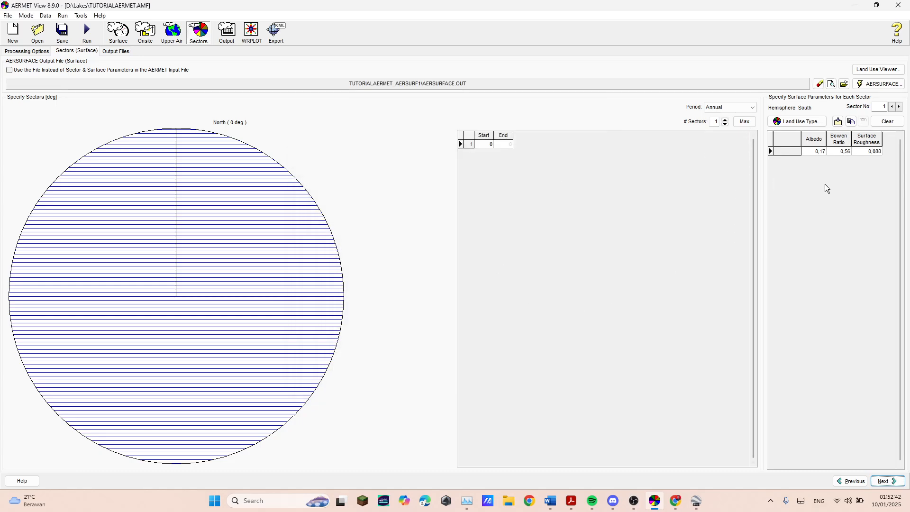
pyautogui.click(884, 480)
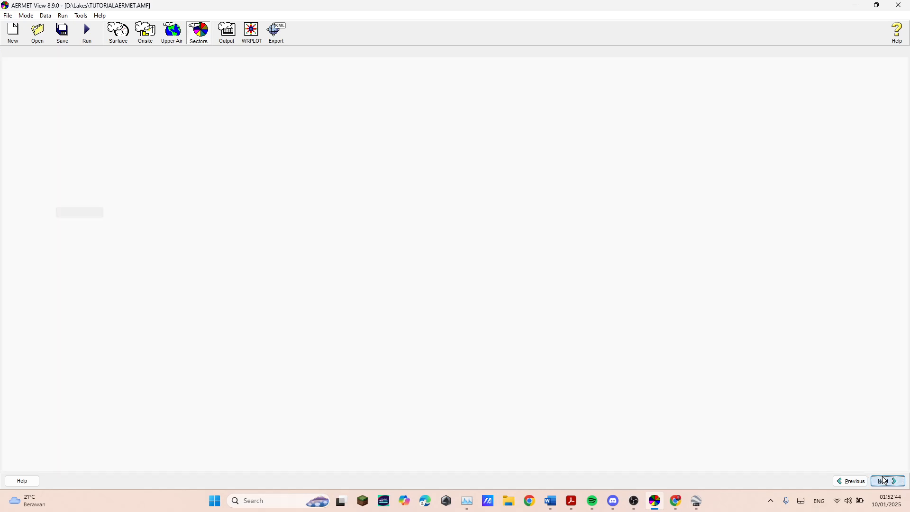
pyautogui.click(883, 480)
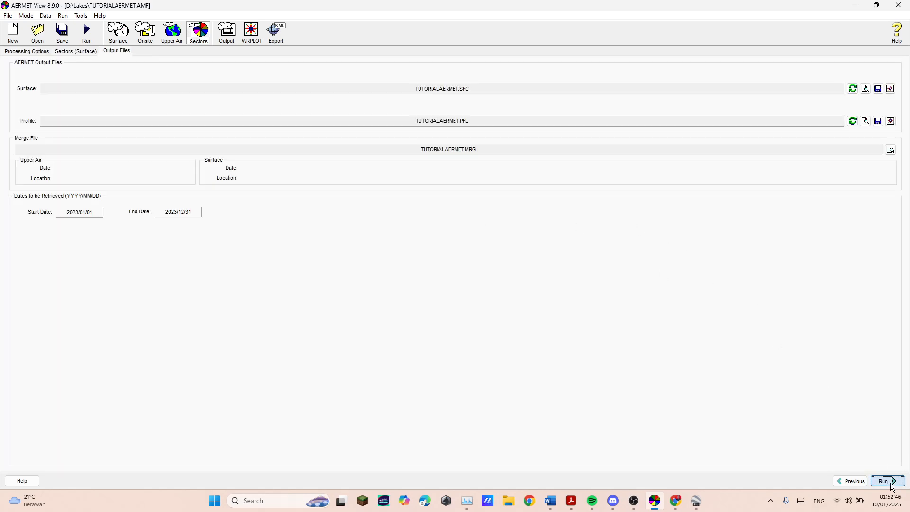
pyautogui.click(500, 320)
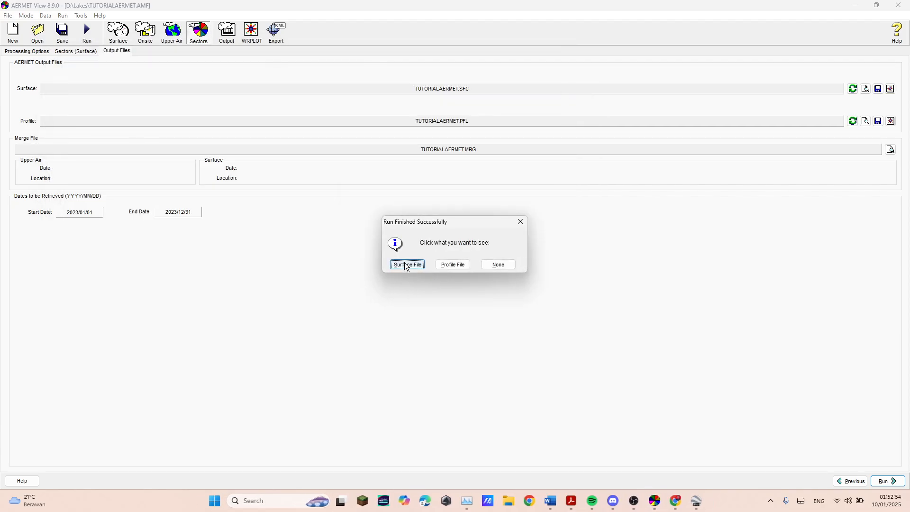
pyautogui.click(483, 267)
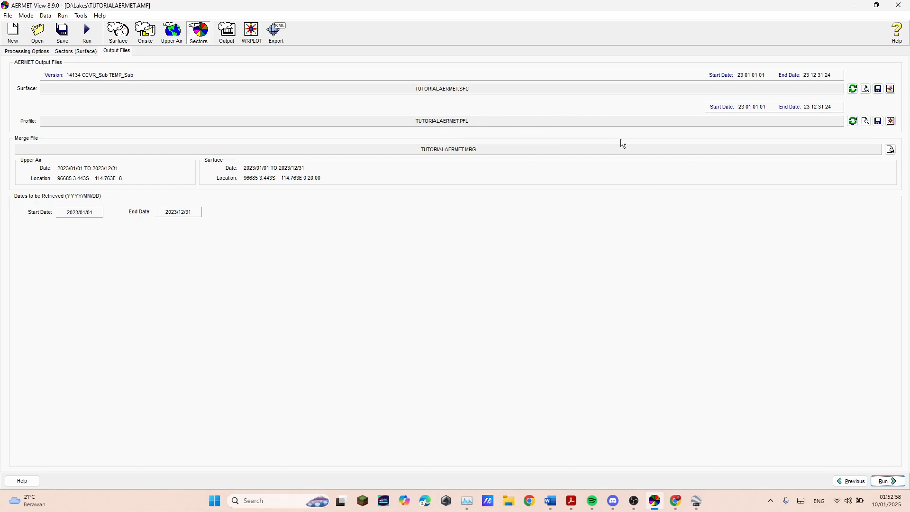
# Step: Save the surface output file as TUTORIALAERMET.SFC in the Lakes folder
pyautogui.click(877, 89)
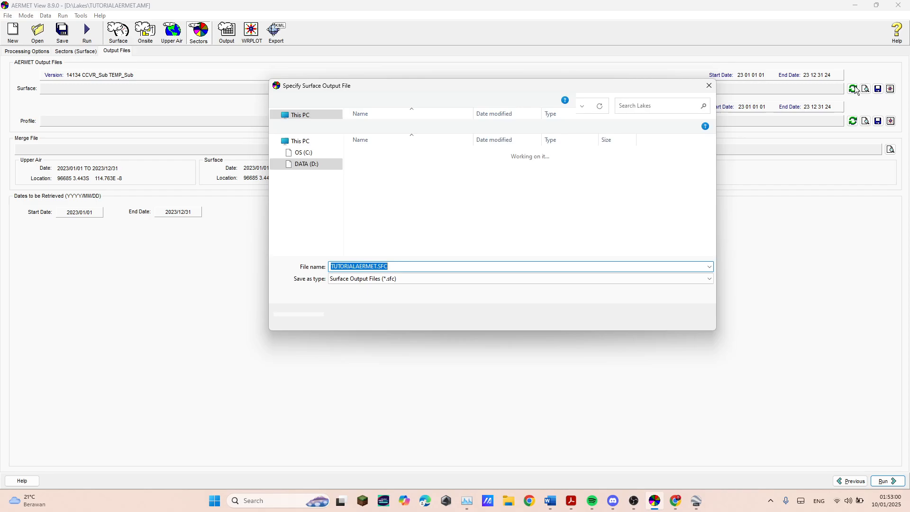
pyautogui.scroll(-4, 443, 244)
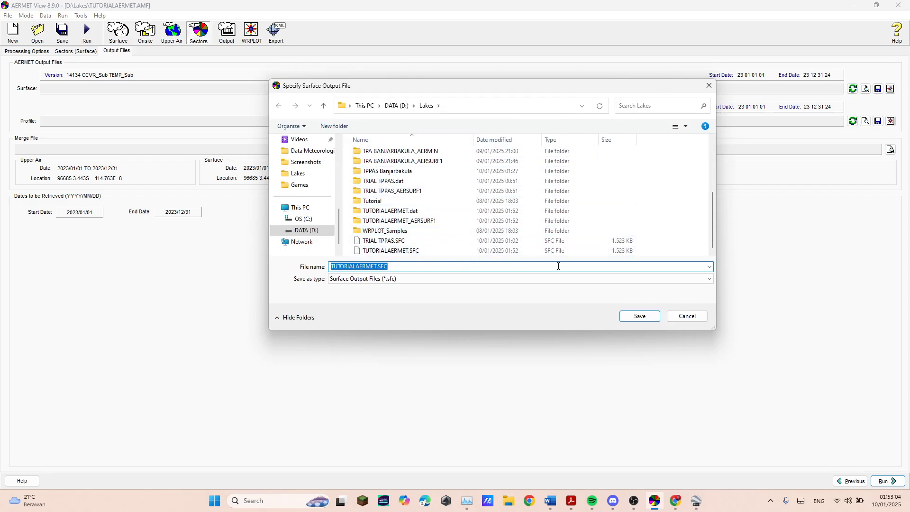
pyautogui.click(640, 317)
pyautogui.click(483, 252)
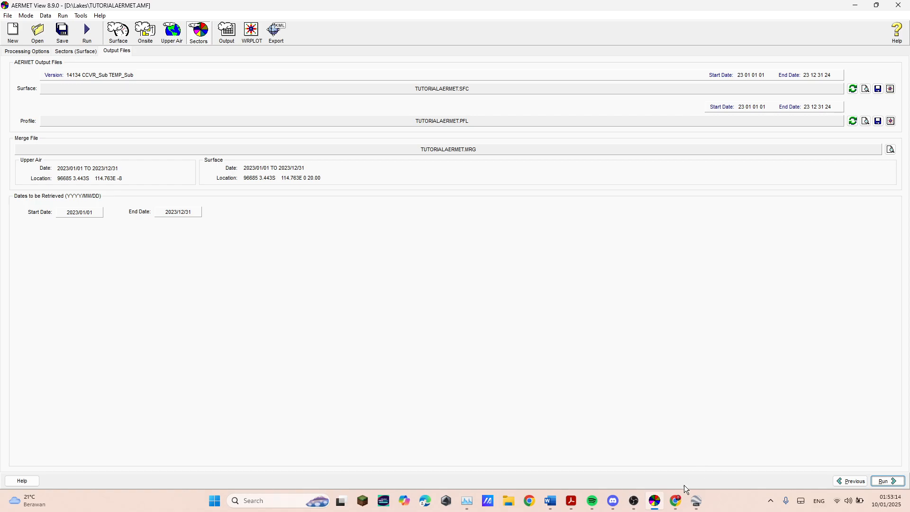
pyautogui.click(635, 500)
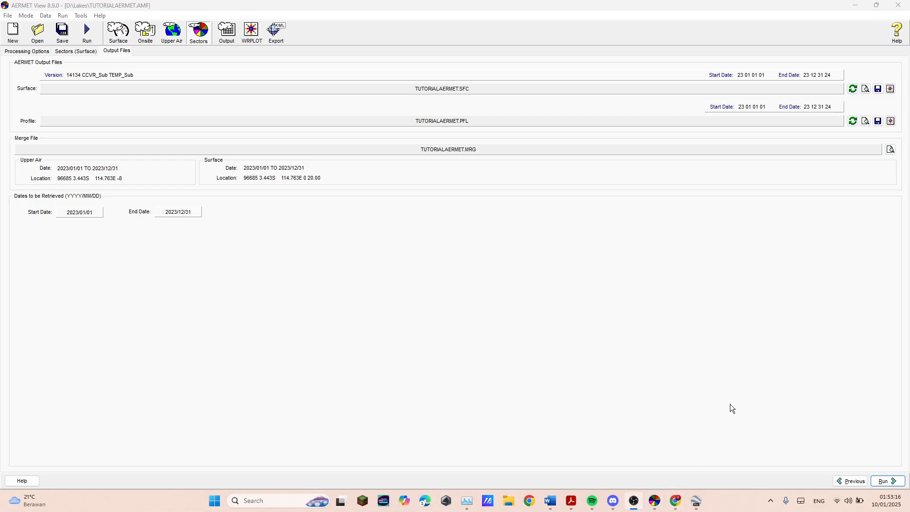